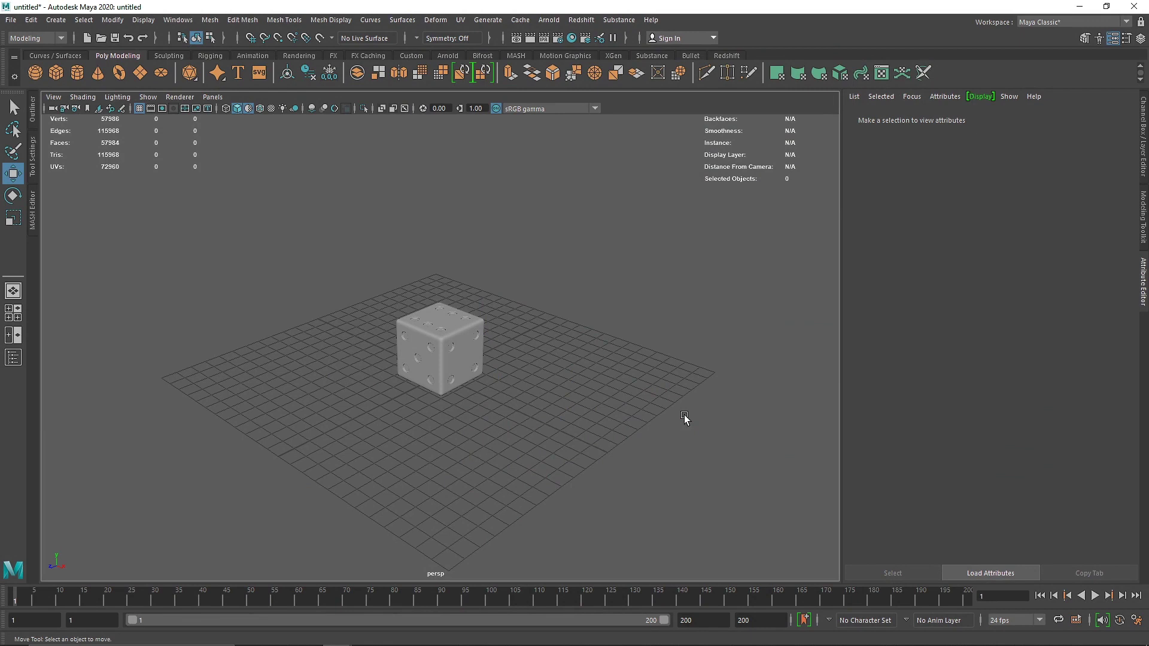
# Move the dice along X away from the centre of the grid and raise it.
pyautogui.moveTo(601, 396)
pyautogui.keyDown('alt'); pyautogui.mouseDown()
pyautogui.moveTo(677, 375)
pyautogui.moveTo(614, 394)
pyautogui.mouseUp(); pyautogui.keyUp('alt')
pyautogui.keyDown('alt'); pyautogui.moveTo(506, 368); pyautogui.dragTo(457, 385); pyautogui.keyUp('alt')
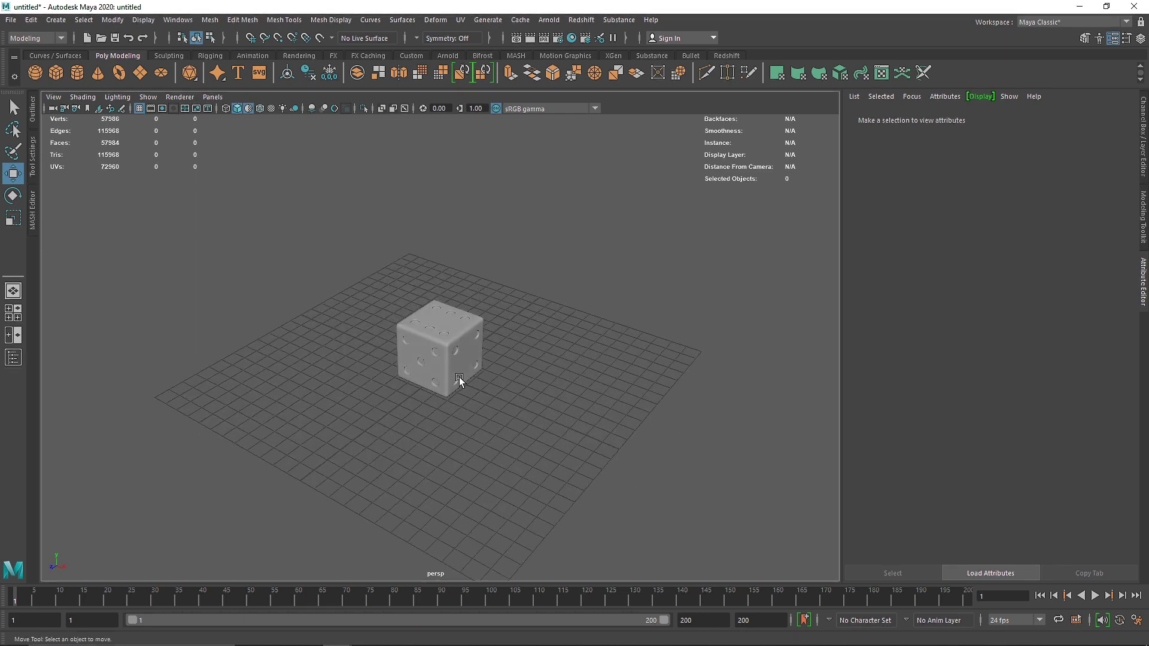
pyautogui.click(457, 385)
pyautogui.scroll(5, 504, 410)
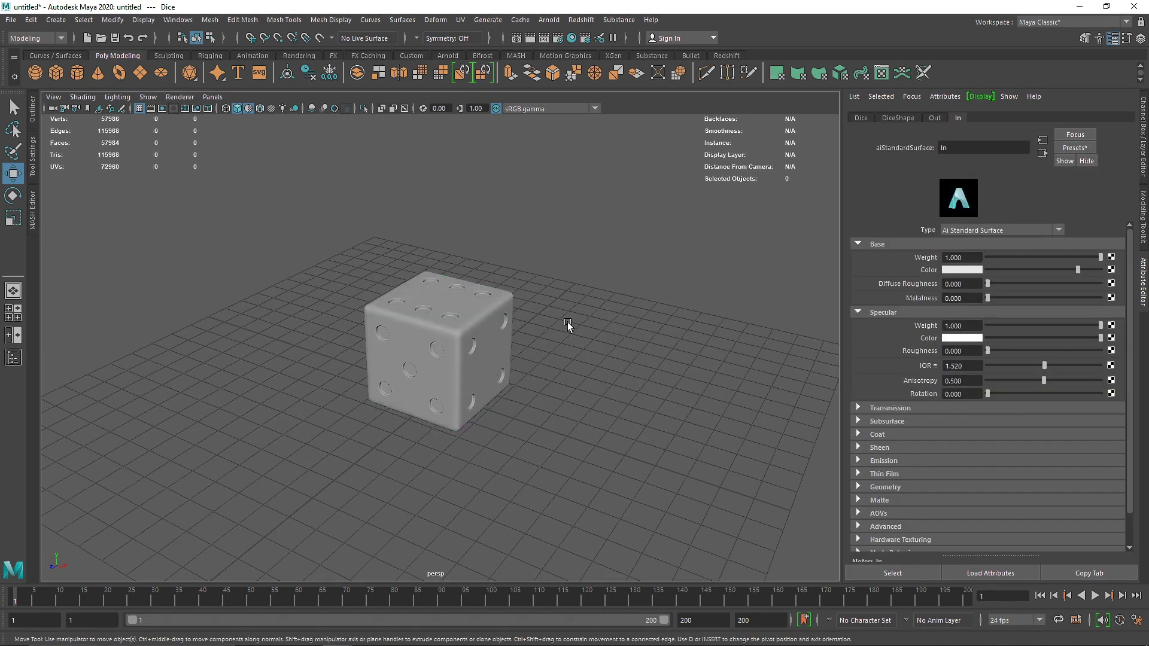
pyautogui.click(567, 322)
pyautogui.scroll(2, 415, 347)
pyautogui.click(474, 350)
pyautogui.scroll(-5, 467, 365)
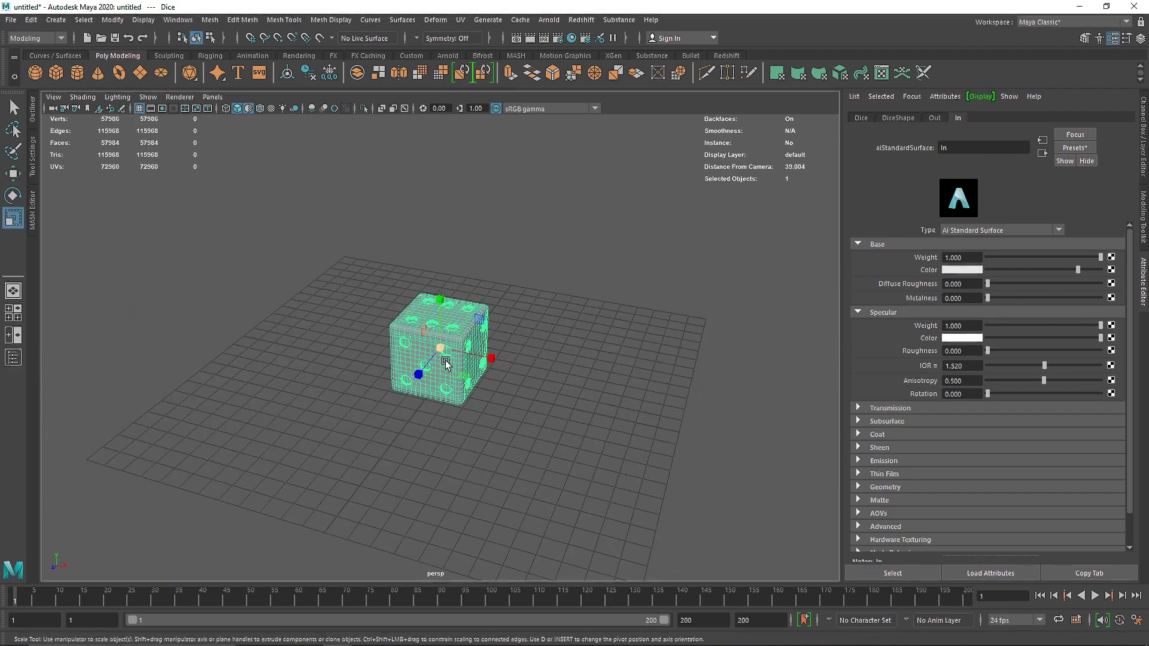
pyautogui.press('r')
pyautogui.press('w')
pyautogui.moveTo(482, 357); pyautogui.dragTo(602, 389)
pyautogui.moveTo(589, 328); pyautogui.dragTo(591, 286)
# Create a polygon cube at the centre of the grid and select it.
pyautogui.press('f')
pyautogui.keyDown('alt'); pyautogui.moveTo(622, 345); pyautogui.dragTo(413, 356); pyautogui.keyUp('alt')
pyautogui.scroll(-5, 433, 344)
pyautogui.scroll(5, 427, 329)
pyautogui.scroll(-6, 389, 311)
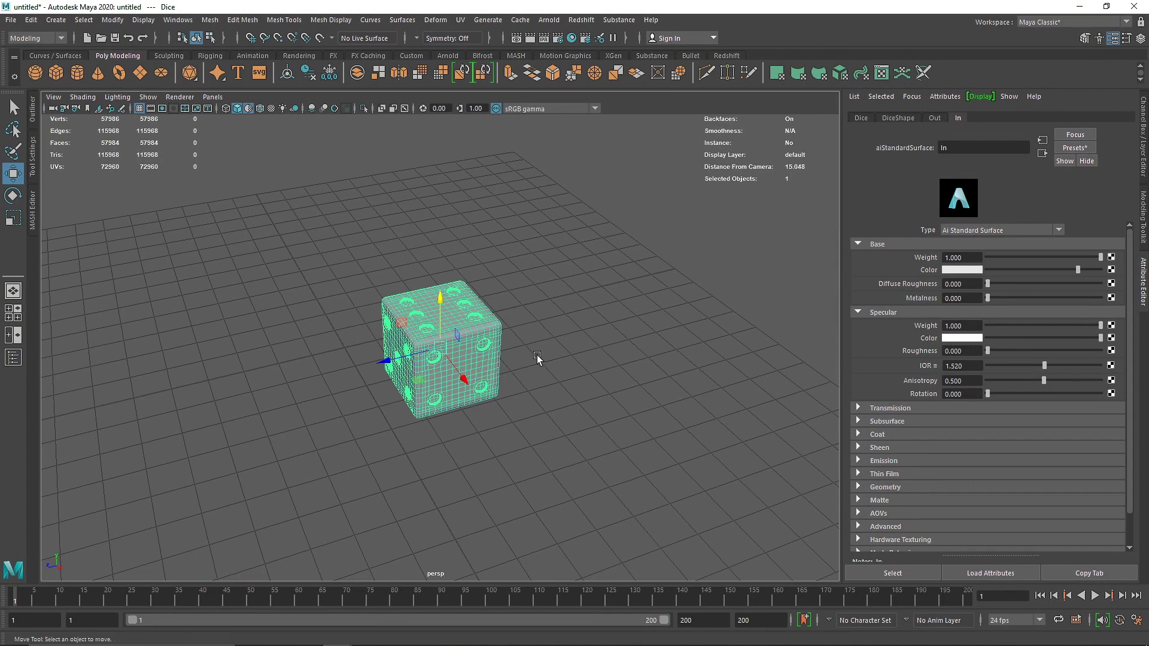
pyautogui.keyDown('alt'); pyautogui.moveTo(364, 443); pyautogui.dragTo(491, 395); pyautogui.keyUp('alt')
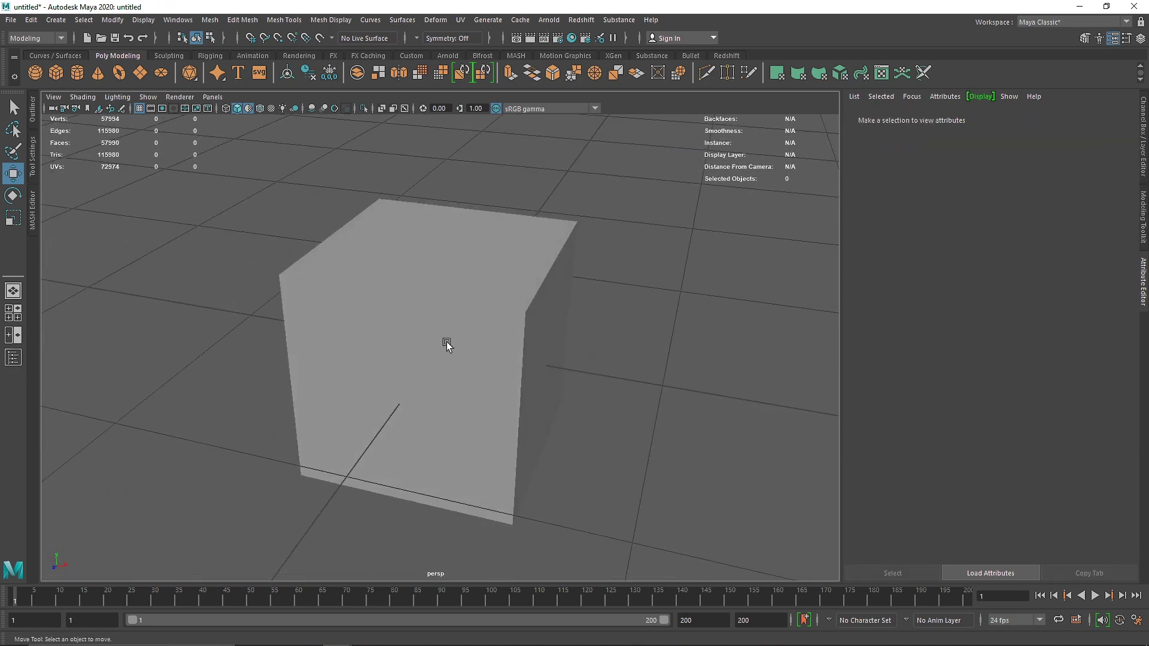
pyautogui.click(473, 344)
pyautogui.keyDown('alt'); pyautogui.moveTo(491, 395); pyautogui.dragTo(480, 358, button='right'); pyautogui.keyUp('alt')
pyautogui.keyDown('alt'); pyautogui.moveTo(480, 358); pyautogui.dragTo(405, 339); pyautogui.keyUp('alt')
pyautogui.scroll(-8, 530, 333)
pyautogui.scroll(10, 444, 333)
# Set the cube's width, height and depth subdivisions to 5.
pyautogui.hotkey('ctrl', 'a')
pyautogui.click(999, 255)
pyautogui.keyDown('ctrl'); pyautogui.moveTo(1108, 293); pyautogui.dragTo(1113, 293); pyautogui.keyUp('ctrl')
pyautogui.click(1108, 294)
pyautogui.write('5')
pyautogui.press('Tab')
pyautogui.write('5')
pyautogui.press('Tab')
pyautogui.write('5')
pyautogui.click(903, 314)
# Chamfer an inner vertex near the middle of the cube's top side and widen the resulting four-sided face.
pyautogui.click(523, 280)
pyautogui.scroll(5, 523, 280)
pyautogui.keyDown('alt'); pyautogui.moveTo(533, 264); pyautogui.dragTo(492, 267); pyautogui.keyUp('alt')
pyautogui.moveTo(492, 267); pyautogui.dragTo(414, 228, button='right')
pyautogui.click(505, 273)
pyautogui.keyDown('shift'); pyautogui.moveTo(501, 271); pyautogui.dragTo(543, 274, button='right'); pyautogui.keyUp('shift')
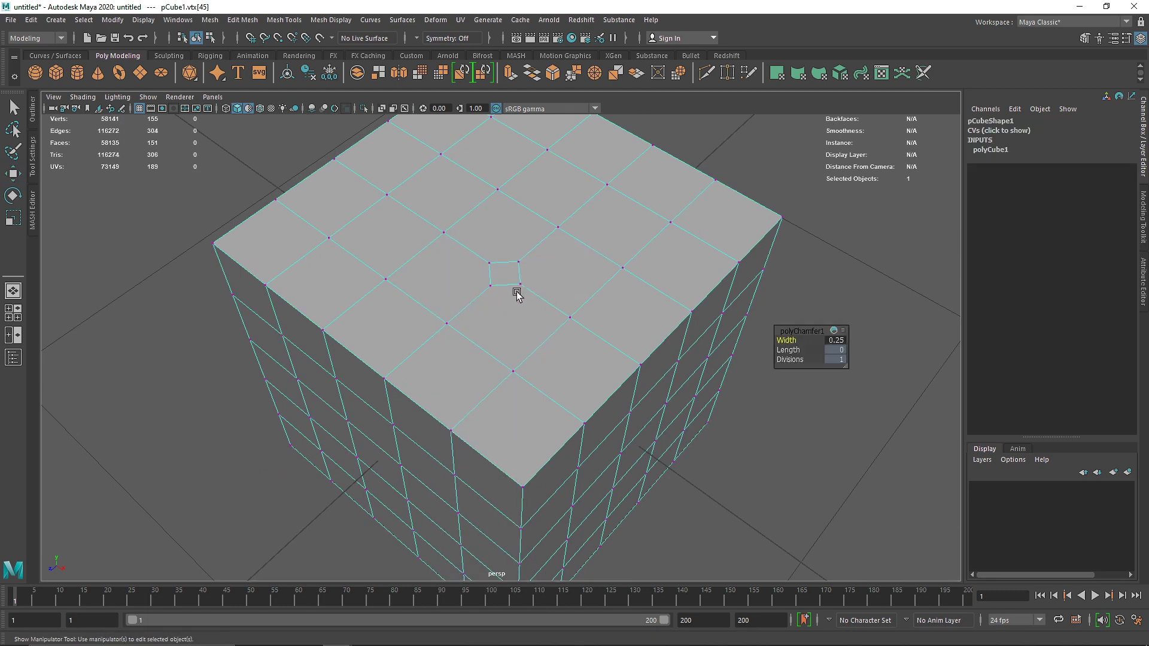
pyautogui.keyDown('alt'); pyautogui.moveTo(515, 290); pyautogui.dragTo(495, 290); pyautogui.keyUp('alt')
# Use Multi-Cut to connect the midpoint of each edge of the chamfered face to the surrounding grid vertex facing it.
pyautogui.moveTo(510, 257); pyautogui.dragTo(479, 240, button='right')
pyautogui.press('F8')
pyautogui.click(500, 258)
pyautogui.click(507, 193)
pyautogui.press('Return')
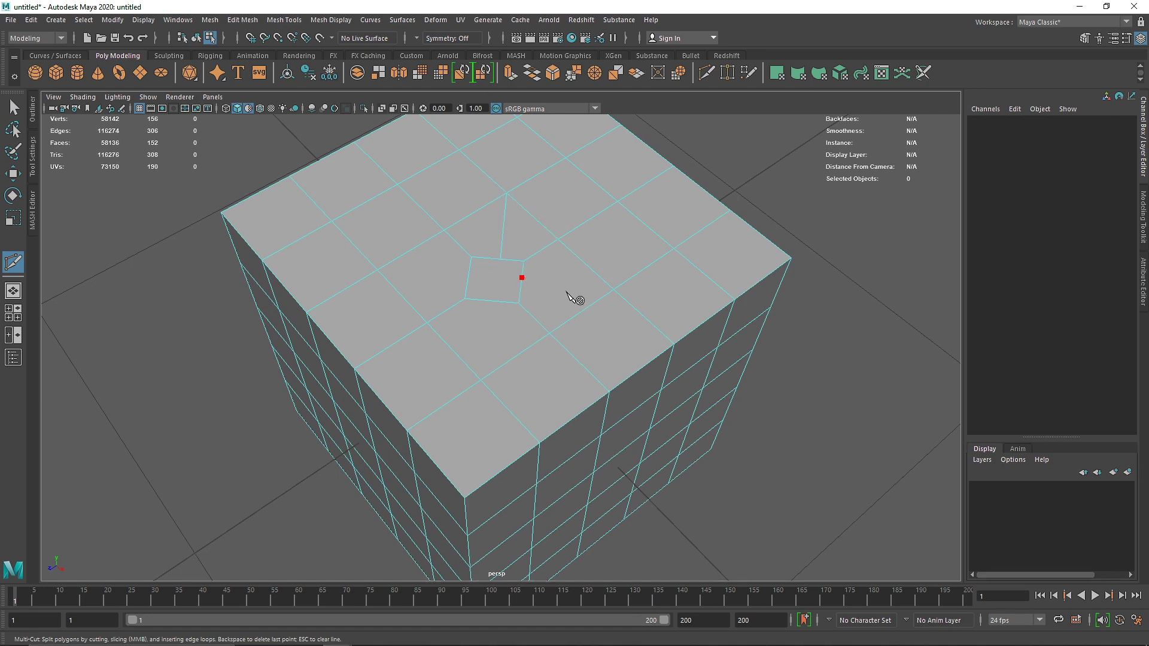
pyautogui.click(493, 301)
pyautogui.hotkey('ctrl', 'z')
pyautogui.click(507, 194)
pyautogui.press('Return')
pyautogui.click(558, 238)
pyautogui.press('Return')
pyautogui.click(480, 380)
pyautogui.press('Return')
pyautogui.click(468, 279)
# Select the four new mid-edge vertices around the chamfered face and scale them together.
pyautogui.press('q')
pyautogui.moveTo(490, 278); pyautogui.dragTo(448, 267, button='right')
pyautogui.click(467, 278)
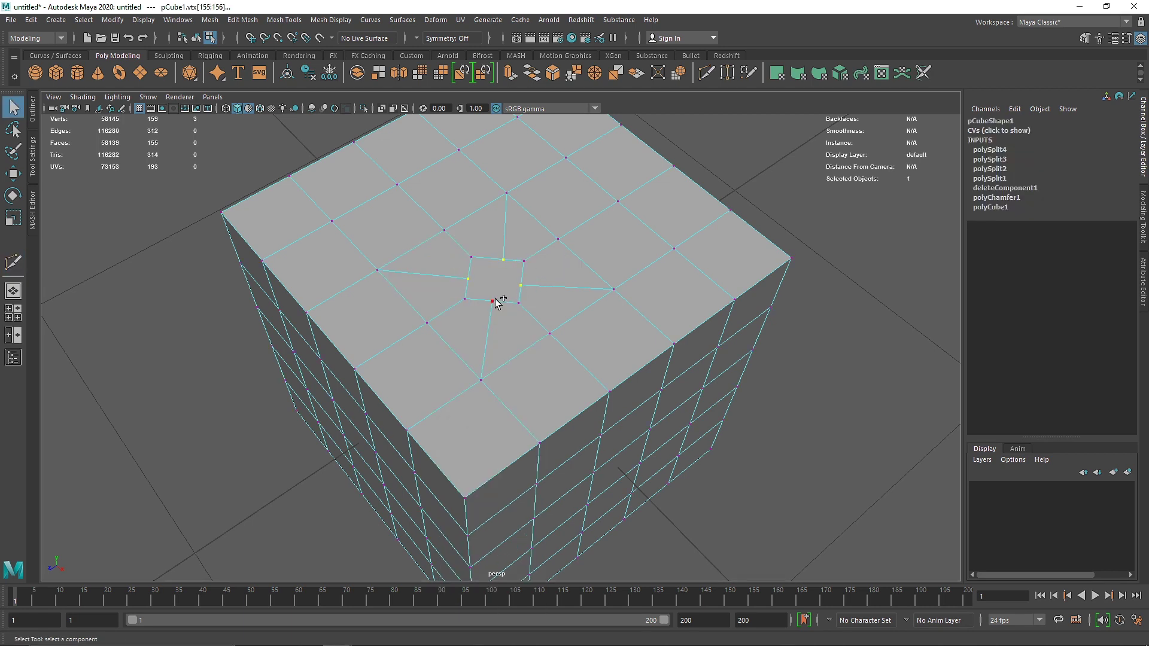
pyautogui.keyDown('shift'); pyautogui.click(495, 302); pyautogui.keyUp('shift')
pyautogui.press('r')
pyautogui.moveTo(508, 285); pyautogui.dragTo(483, 279)
# Circularize the small face on the cube's top and extrude it inward to form a pip.
pyautogui.moveTo(461, 273); pyautogui.dragTo(480, 382, button='right')
pyautogui.click(478, 288)
pyautogui.keyDown('alt'); pyautogui.moveTo(515, 333); pyautogui.dragTo(491, 286); pyautogui.keyUp('alt')
pyautogui.hotkey('ctrl', 'e')
pyautogui.moveTo(468, 215); pyautogui.dragTo(470, 247)
# Return the cube to object mode and display it in smooth preview.
pyautogui.moveTo(523, 209); pyautogui.dragTo(582, 189, button='right')
pyautogui.click(773, 203)
pyautogui.press('q')
pyautogui.press('z')
pyautogui.press('3')
pyautogui.click(808, 208)
pyautogui.keyDown('alt'); pyautogui.moveTo(506, 259); pyautogui.dragTo(550, 259); pyautogui.keyUp('alt')
pyautogui.keyDown('alt'); pyautogui.moveTo(550, 259); pyautogui.dragTo(515, 250, button='right'); pyautogui.keyUp('alt')
pyautogui.click(515, 251)
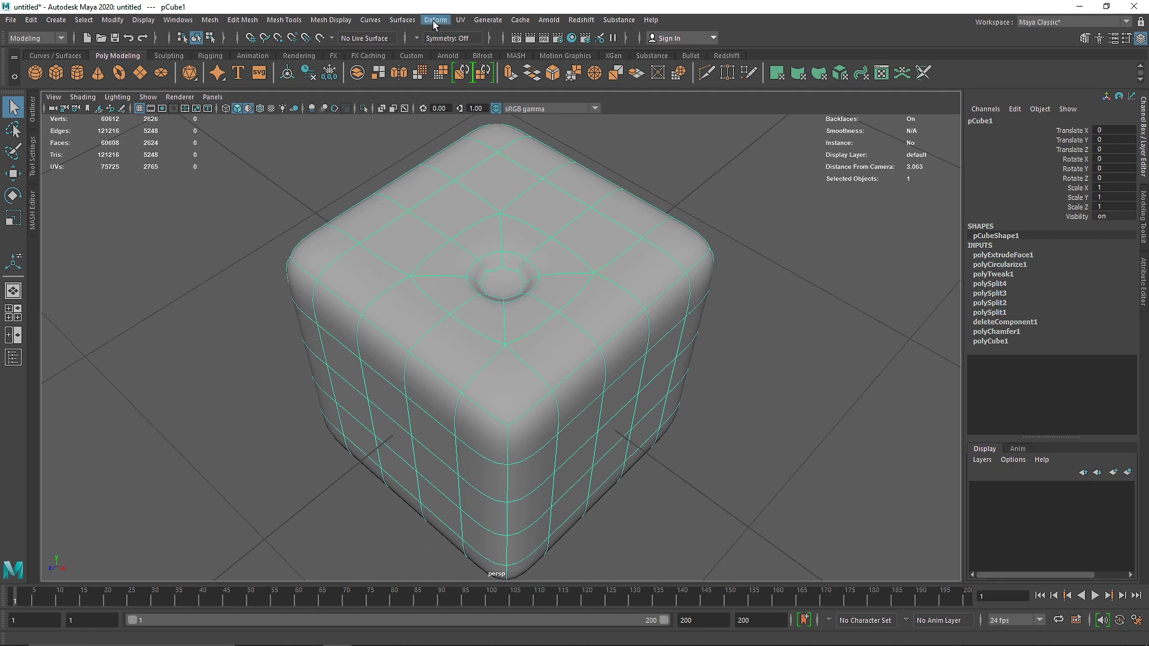
pyautogui.click(276, 20)
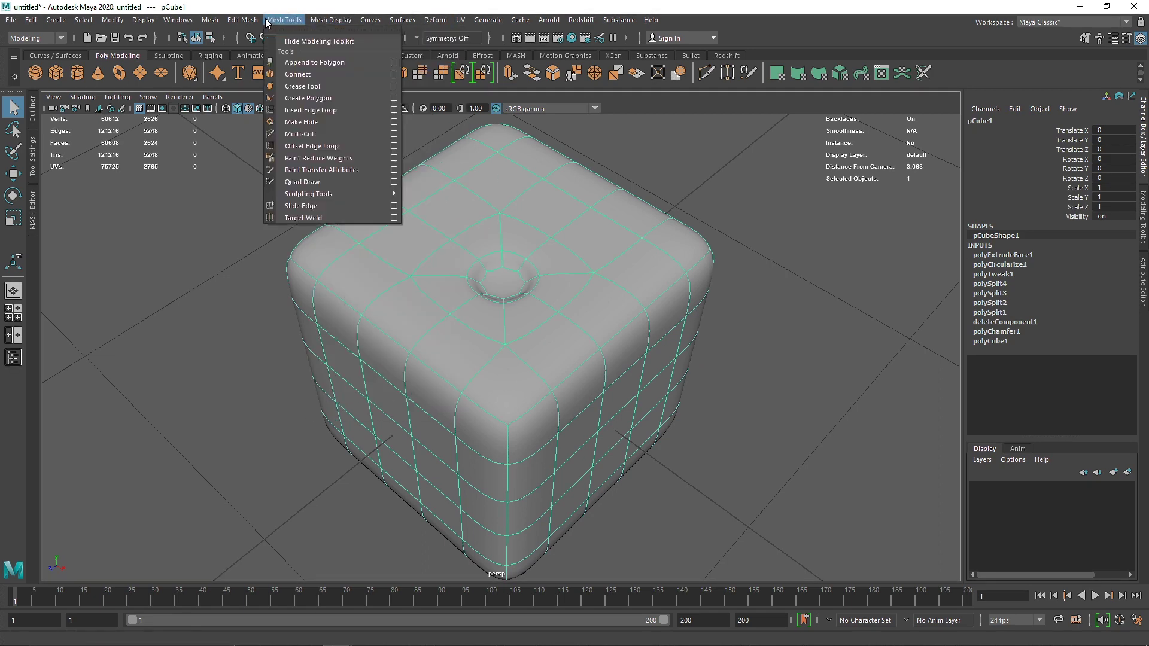
pyautogui.moveTo(254, 21)
pyautogui.moveTo(325, 27)
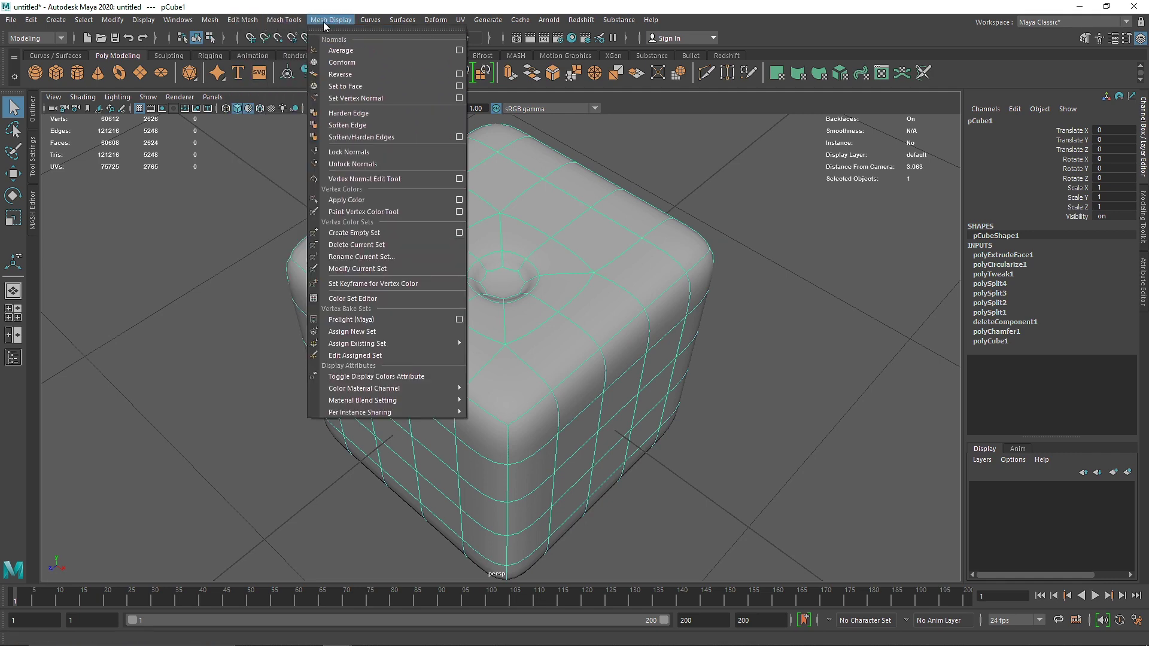
pyautogui.moveTo(366, 24)
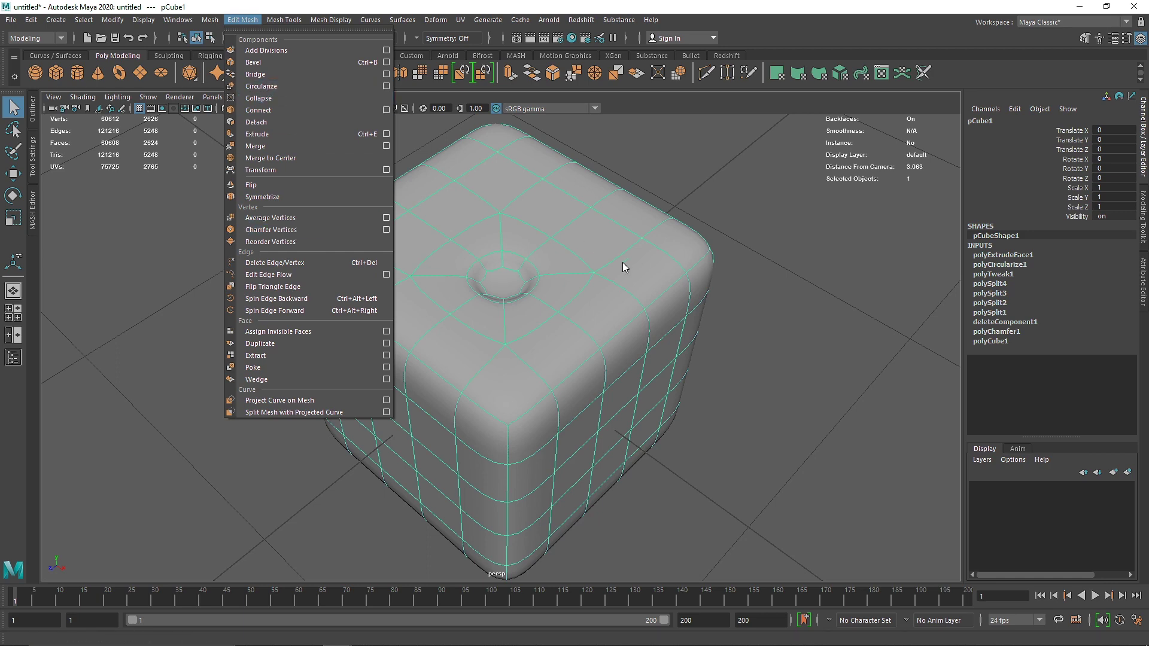
pyautogui.click(679, 202)
pyautogui.click(576, 236)
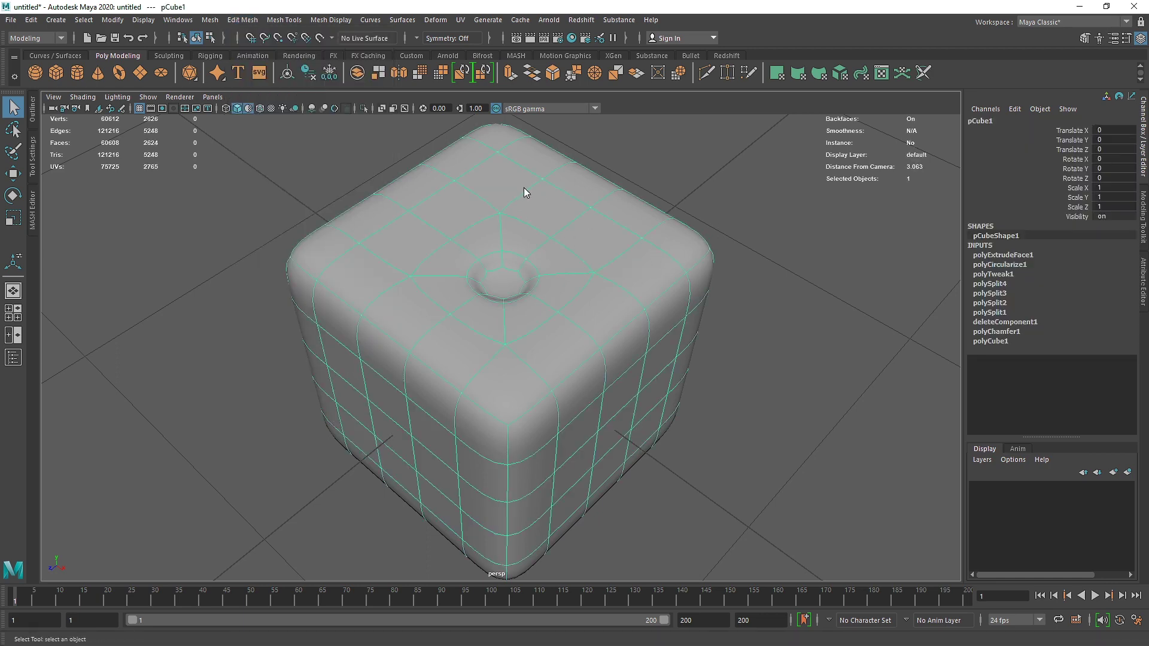
# Extrude a two-by-two block of faces on a side of the unsmoothed cube and circularize it.
pyautogui.moveTo(523, 188); pyautogui.dragTo(527, 236, button='right')
pyautogui.press('1')
pyautogui.keyDown('alt'); pyautogui.moveTo(573, 236); pyautogui.dragTo(429, 218); pyautogui.keyUp('alt')
pyautogui.click(505, 360)
pyautogui.moveTo(506, 363)
pyautogui.keyDown('shift'); pyautogui.mouseDown()
pyautogui.moveTo(569, 419)
pyautogui.moveTo(584, 373)
pyautogui.moveTo(574, 360)
pyautogui.moveTo(545, 362)
pyautogui.mouseUp(); pyautogui.keyUp('shift')
pyautogui.hotkey('ctrl', 'e')
pyautogui.keyDown('shift'); pyautogui.rightClick(541, 362); pyautogui.keyUp('shift')
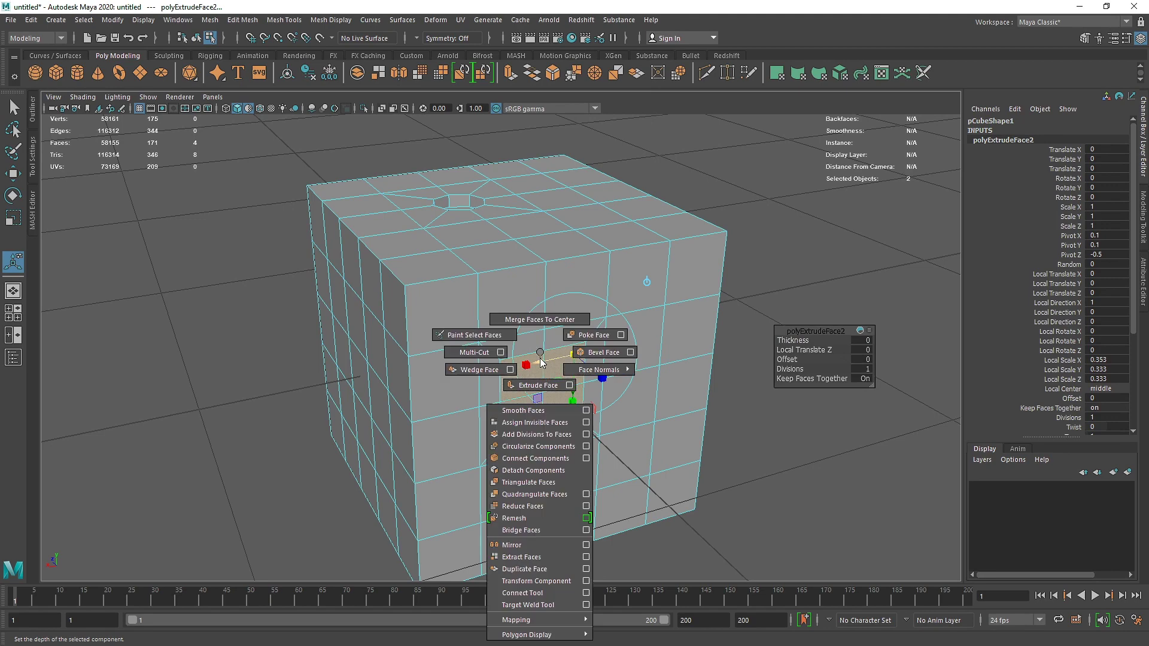
pyautogui.click(536, 446)
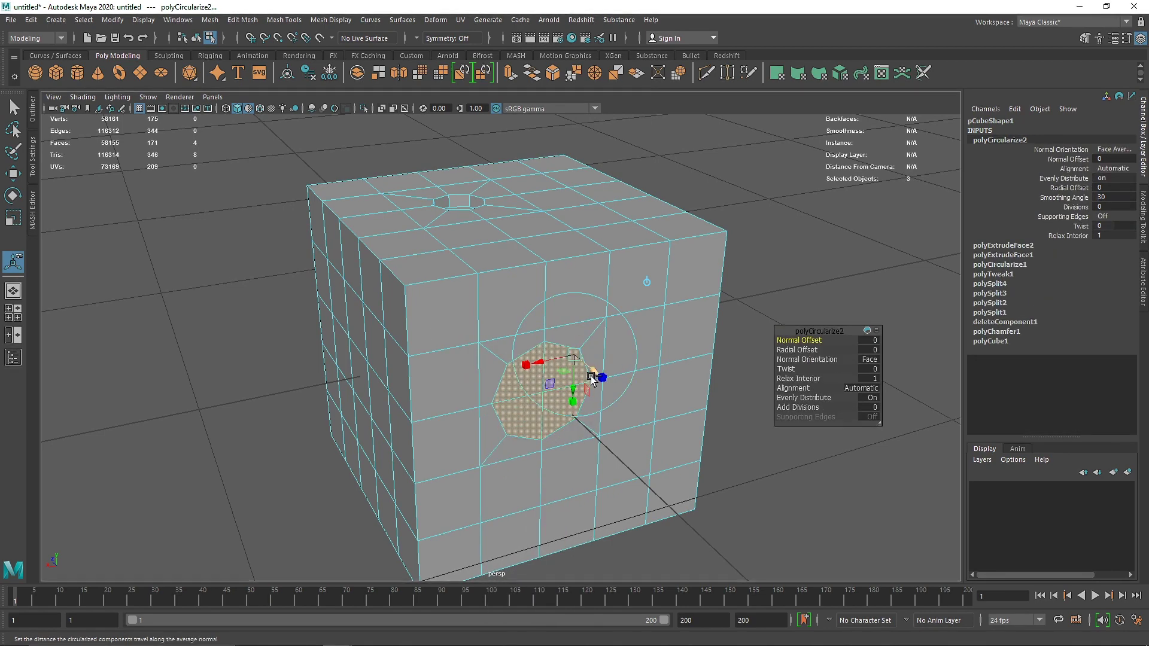
# Extrude the circular faces inward with a local Z translation of about -0.031 and return to object mode.
pyautogui.hotkey('ctrl', 'e')
pyautogui.moveTo(584, 386); pyautogui.dragTo(573, 378)
pyautogui.press('q')
pyautogui.moveTo(561, 295); pyautogui.dragTo(652, 252, button='right')
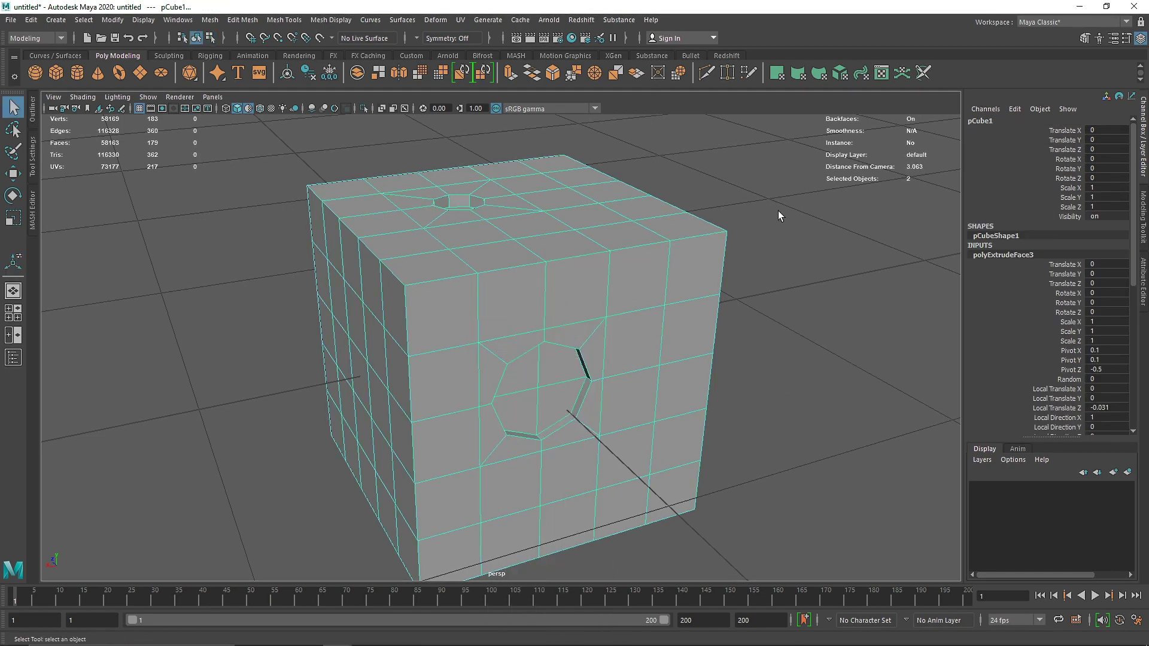
# Preview the cube smoothed, then delete it from the scene.
pyautogui.click(778, 212)
pyautogui.click(712, 269)
pyautogui.press('3')
pyautogui.click(767, 289)
pyautogui.keyDown('alt'); pyautogui.moveTo(767, 289); pyautogui.dragTo(557, 383); pyautogui.keyUp('alt')
pyautogui.click(536, 368)
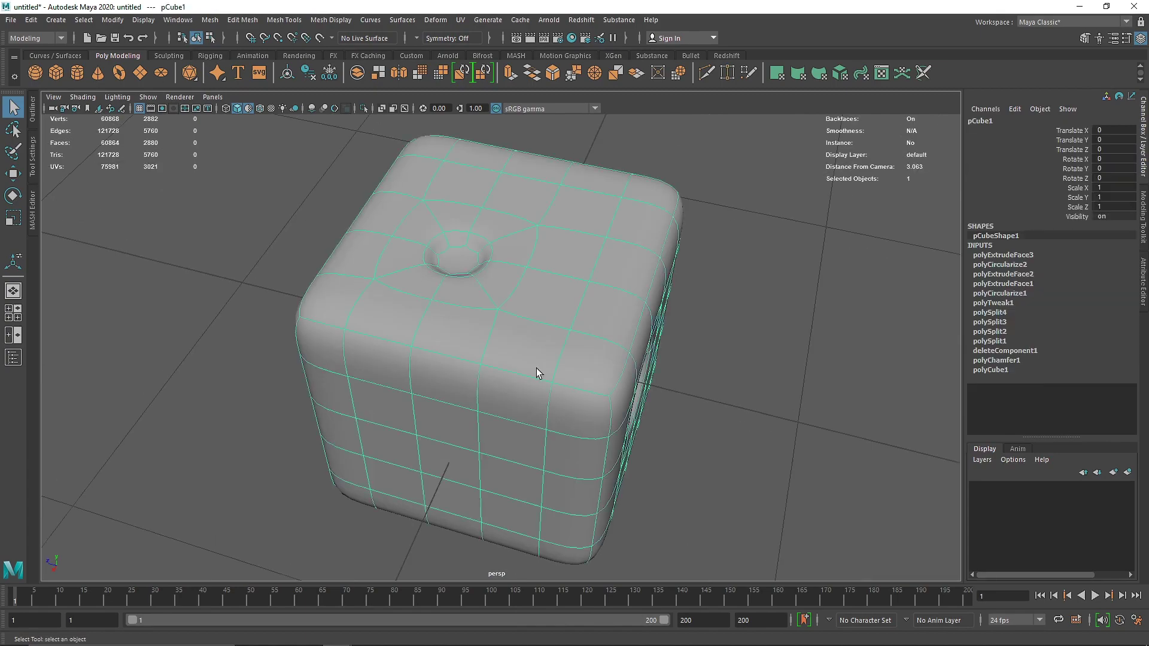
pyautogui.press('Delete')
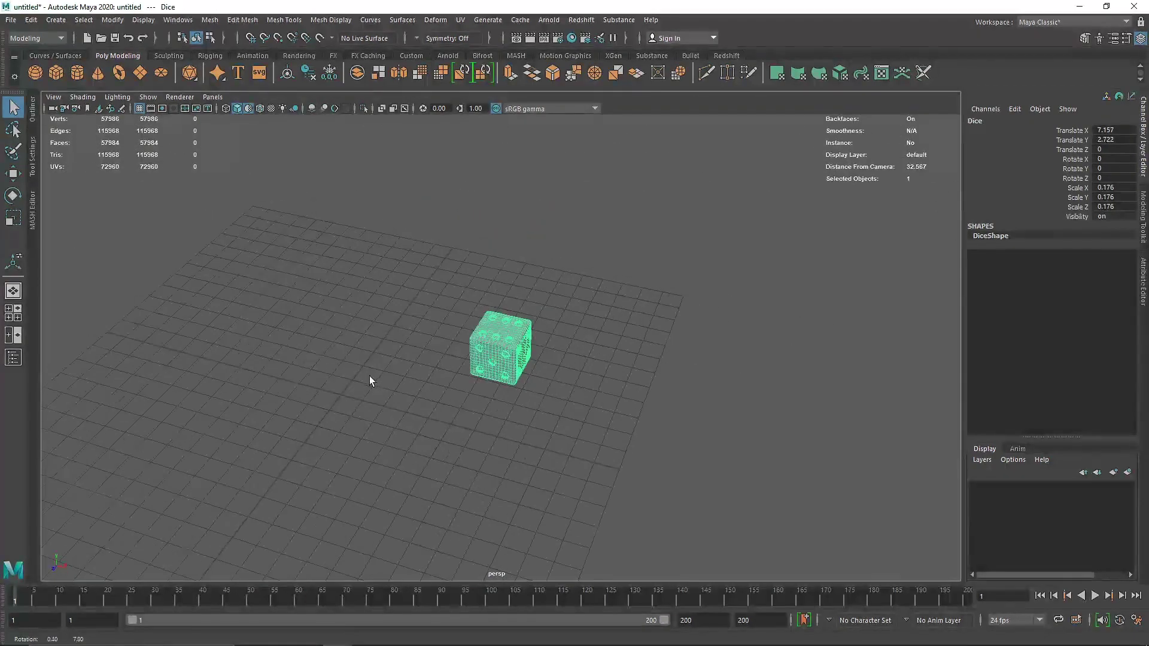
# Scale the dice down to about 0.105 and duplicate it, placing the copy beside it at about Translate X 9.241.
pyautogui.hotkey('ctrl', 'e')
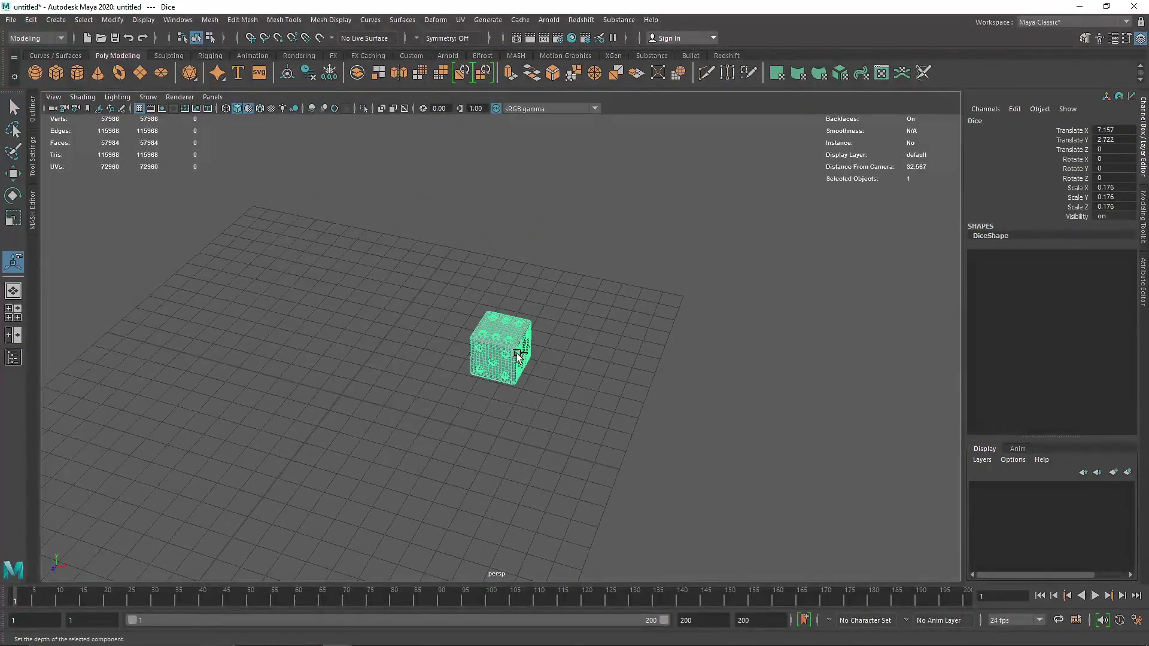
pyautogui.press('w')
pyautogui.press('F8')
pyautogui.click(583, 311)
pyautogui.click(505, 341)
pyautogui.keyDown('alt'); pyautogui.moveTo(545, 354); pyautogui.dragTo(547, 326); pyautogui.keyUp('alt')
pyautogui.press('r')
pyautogui.press('w')
pyautogui.hotkey('ctrl', 'd')
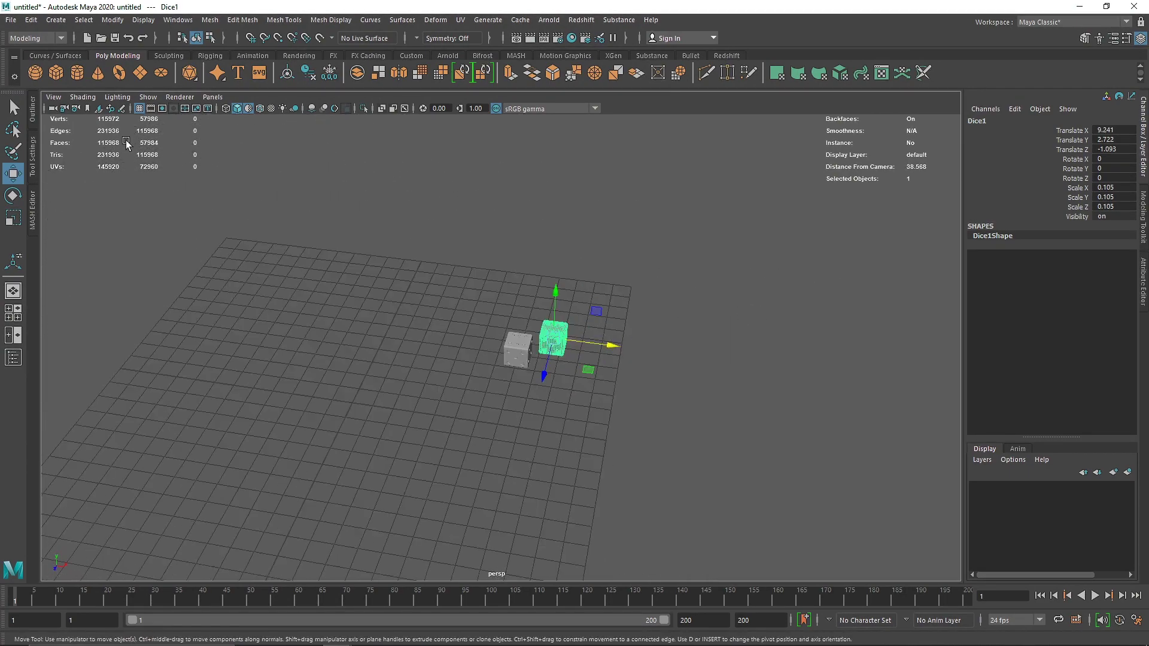
# Create a polygon plane as the floor, scaled to about 56.427 overall and stretched to about 104.49 in X.
pyautogui.click(140, 72)
pyautogui.press('r')
pyautogui.moveTo(461, 372); pyautogui.dragTo(743, 429)
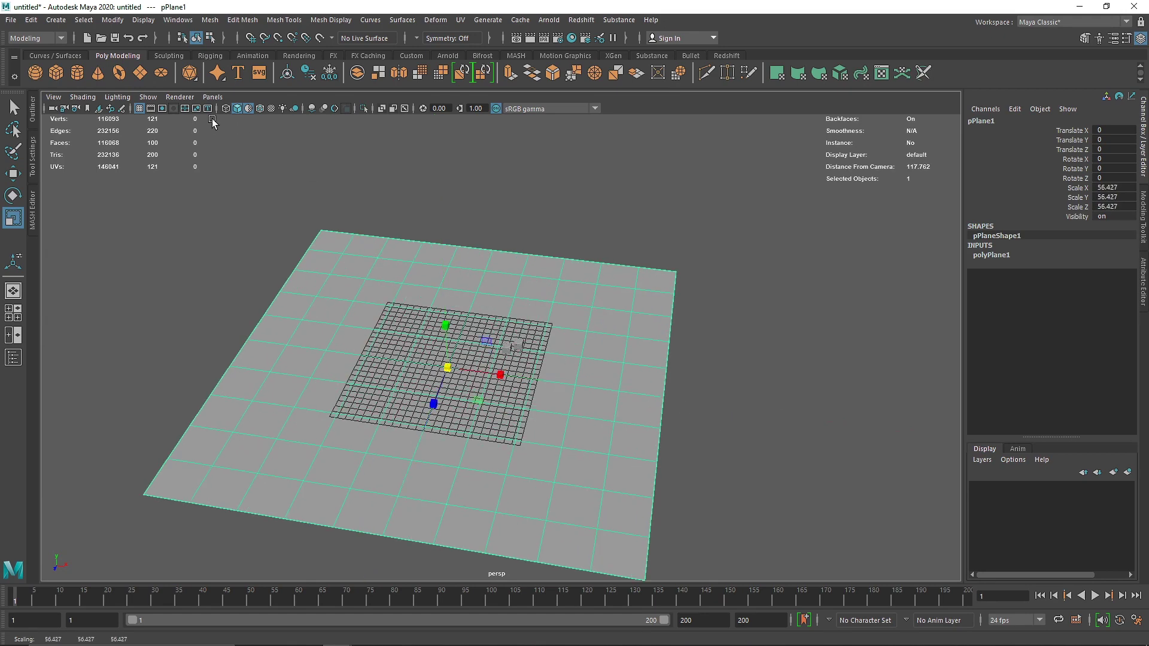
pyautogui.moveTo(501, 374); pyautogui.dragTo(554, 386)
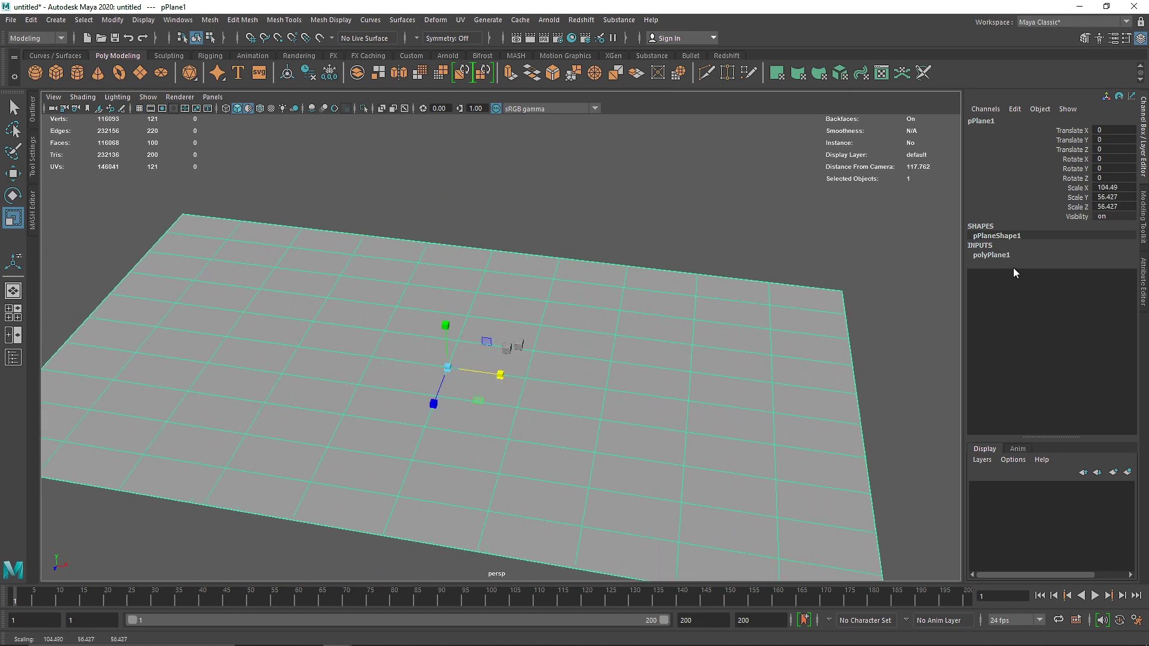
# Reduce the floor plane's width and height subdivisions to 1.
pyautogui.click(1006, 255)
pyautogui.press('Return')
pyautogui.click(738, 196)
# Move both dice together along X and upward, bringing the copy to about Translate X 23.862 and Translate Y 4.194.
pyautogui.keyDown('alt'); pyautogui.moveTo(462, 380); pyautogui.dragTo(704, 389); pyautogui.keyUp('alt')
pyautogui.click(519, 348)
pyautogui.press('q')
pyautogui.keyDown('shift'); pyautogui.click(528, 344); pyautogui.keyUp('shift')
pyautogui.press('w')
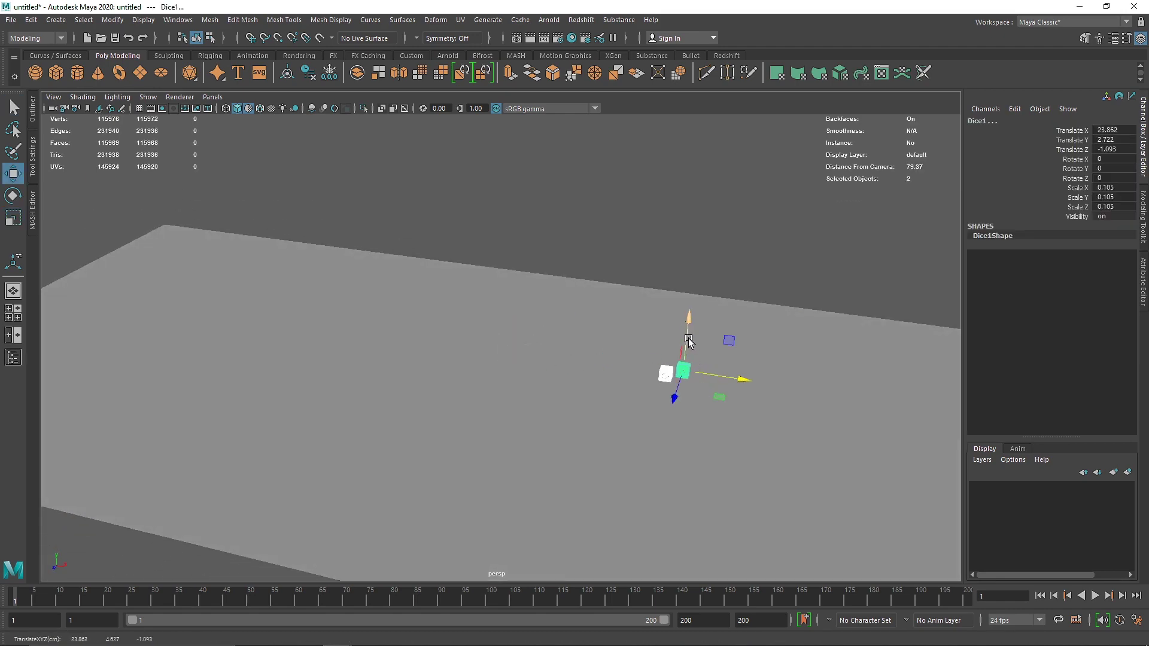
pyautogui.moveTo(689, 342); pyautogui.dragTo(692, 332)
pyautogui.press('f')
pyautogui.scroll(-6, 601, 359)
pyautogui.keyDown('alt'); pyautogui.moveTo(533, 397); pyautogui.dragTo(462, 387); pyautogui.keyUp('alt')
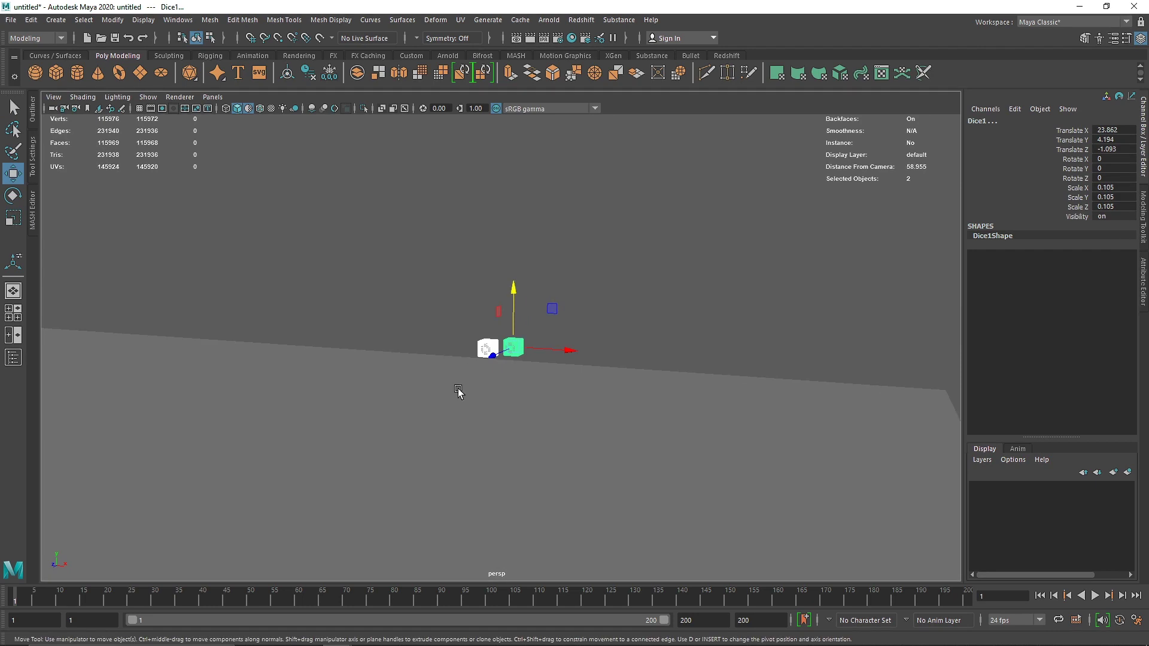
# Switch to the FX menu set and make the floor plane a passive rigid body.
pyautogui.click(372, 411)
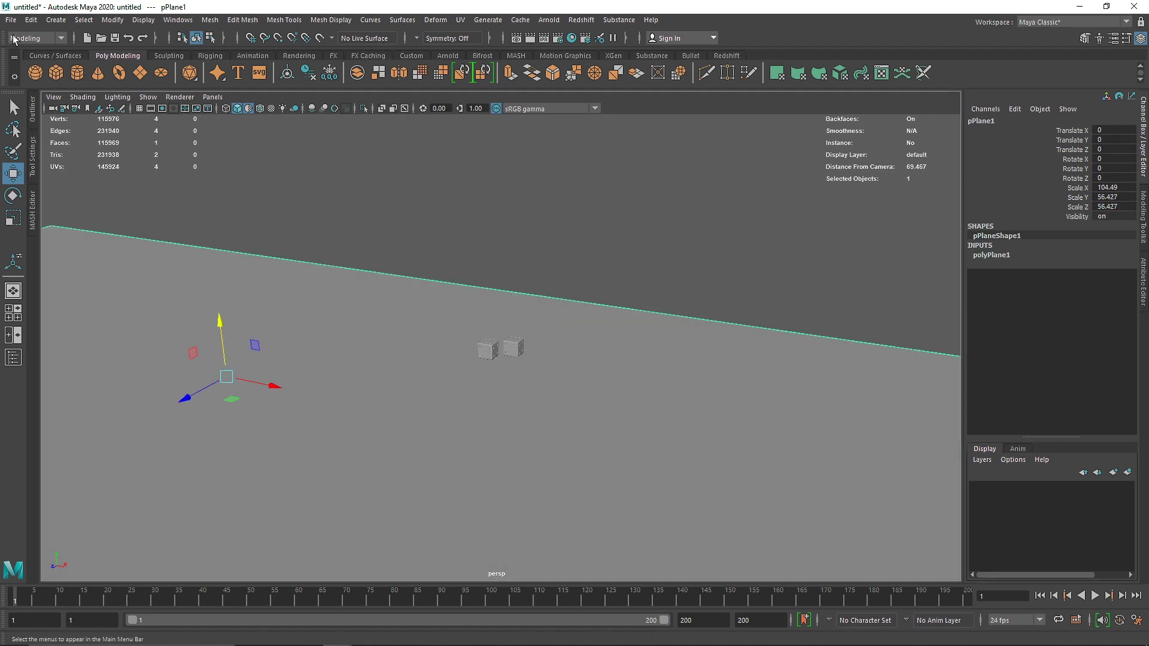
pyautogui.click(29, 38)
pyautogui.click(24, 82)
pyautogui.click(421, 19)
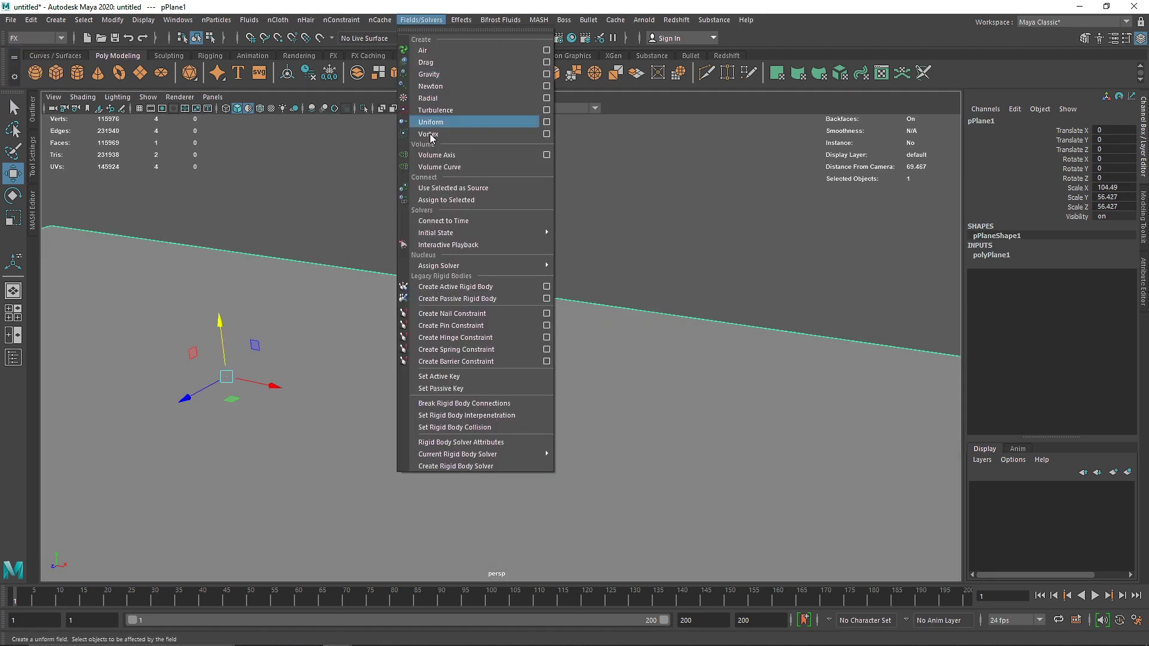
pyautogui.click(454, 298)
# Make both dice active rigid bodies and add a gravity field acting on them.
pyautogui.keyDown('alt'); pyautogui.moveTo(462, 334); pyautogui.dragTo(542, 358); pyautogui.keyUp('alt')
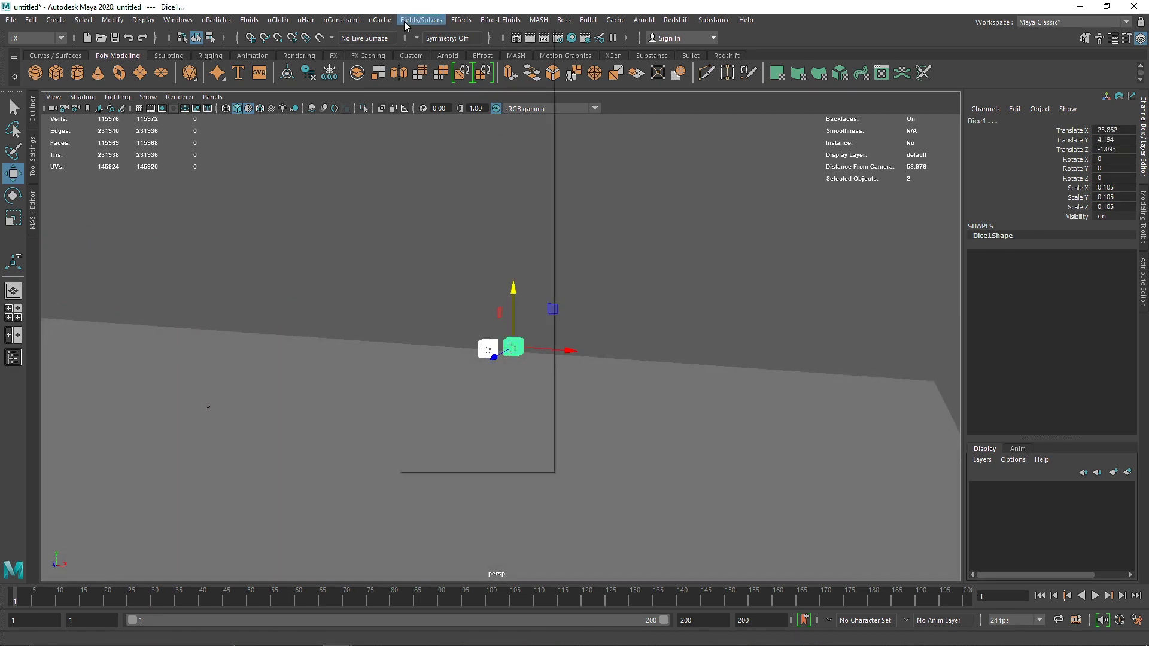
pyautogui.click(404, 20)
pyautogui.click(402, 293)
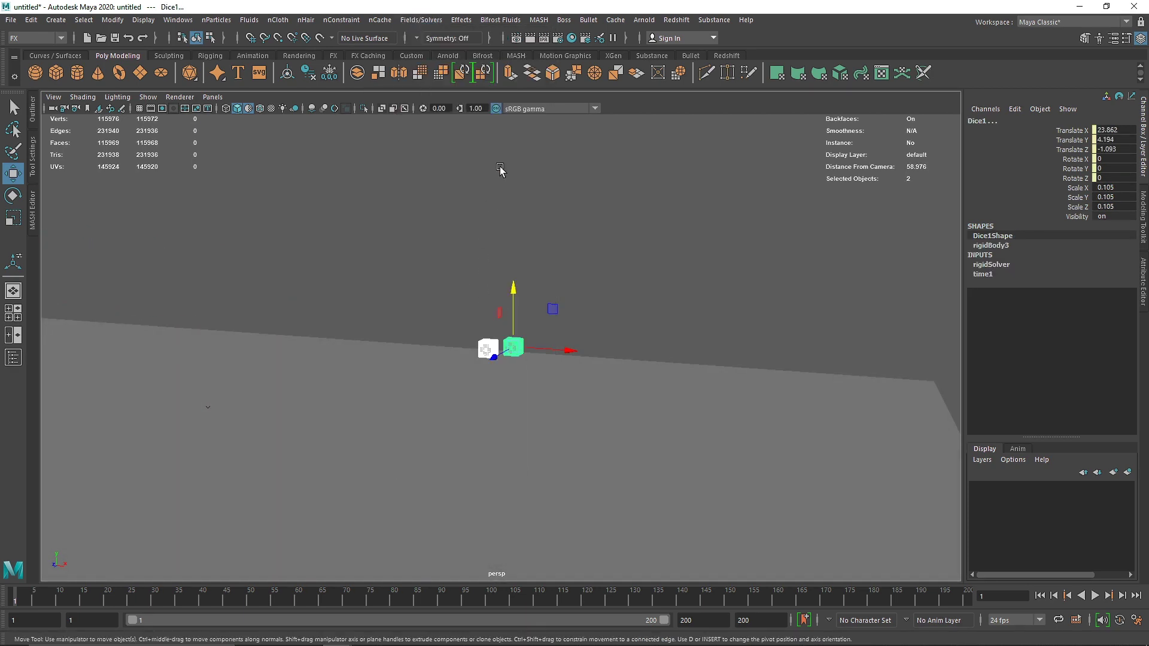
pyautogui.click(422, 22)
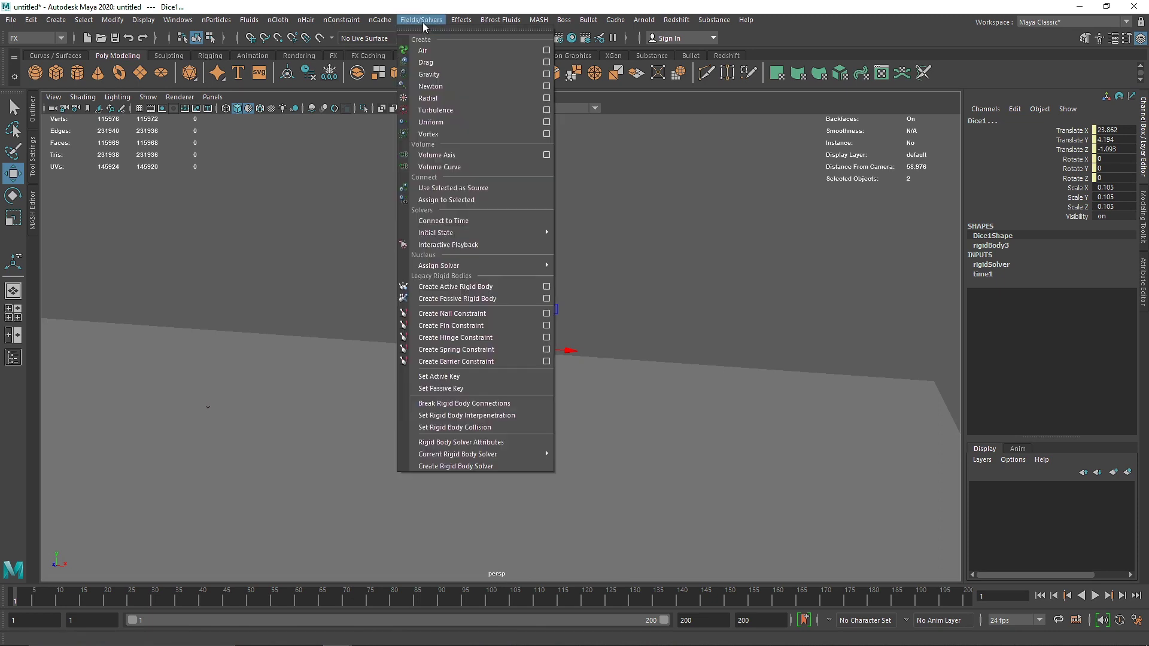
pyautogui.click(446, 72)
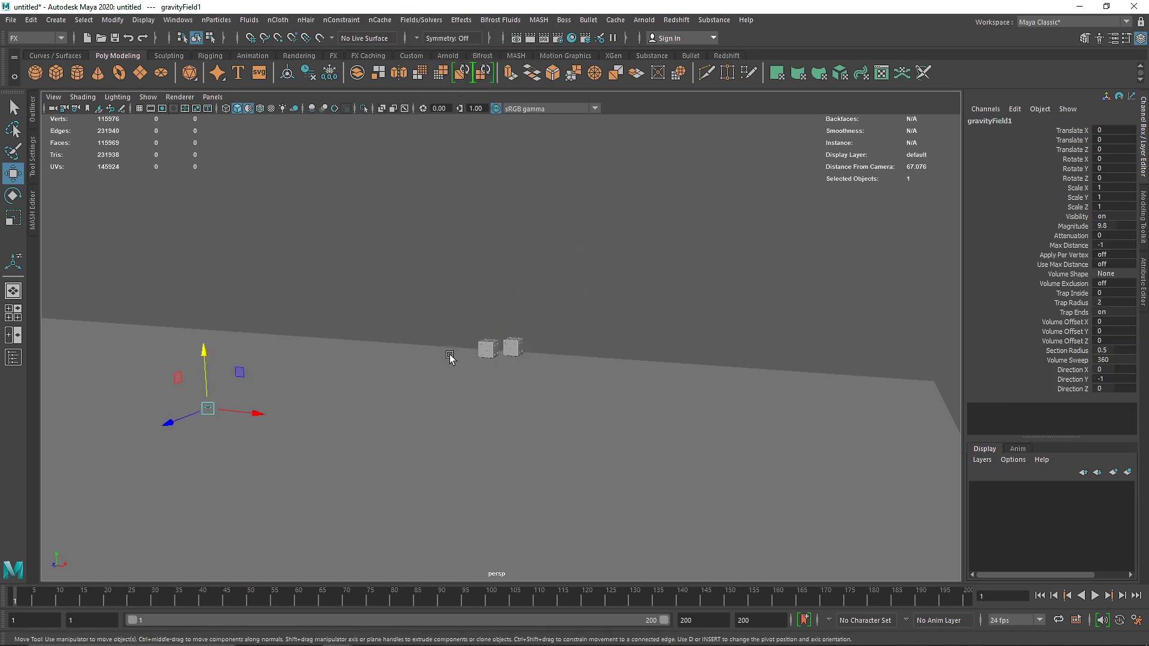
# Play the rigid-body simulation twice to check how the dice fall, then rewind to the first frame.
pyautogui.click(1095, 596)
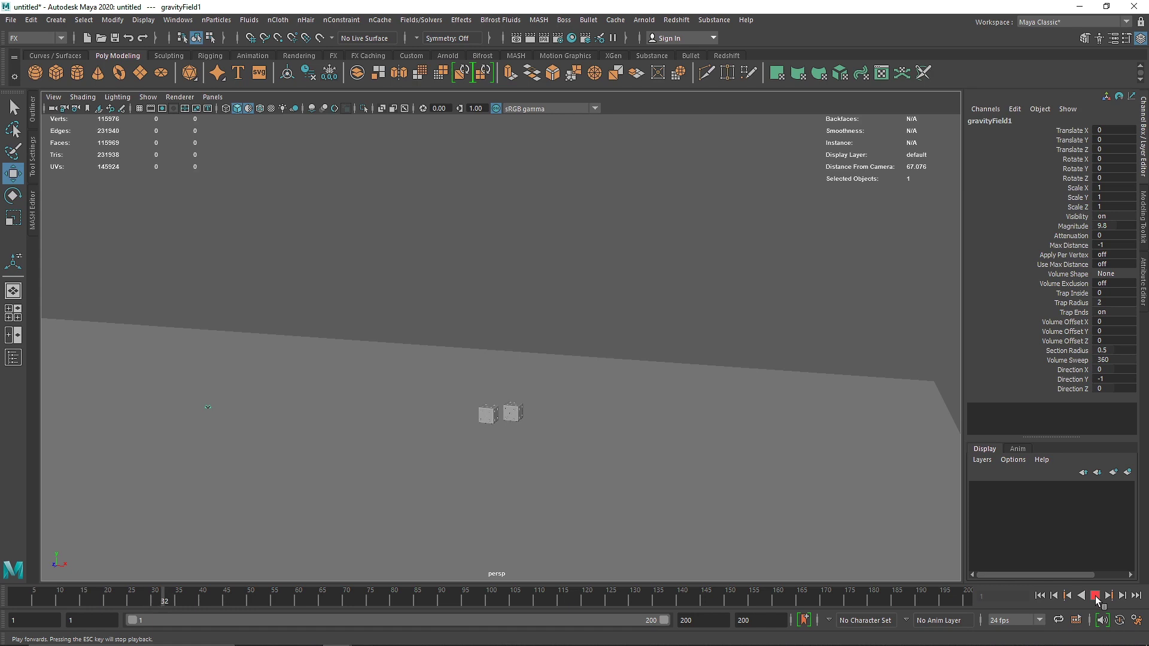
pyautogui.click(1095, 596)
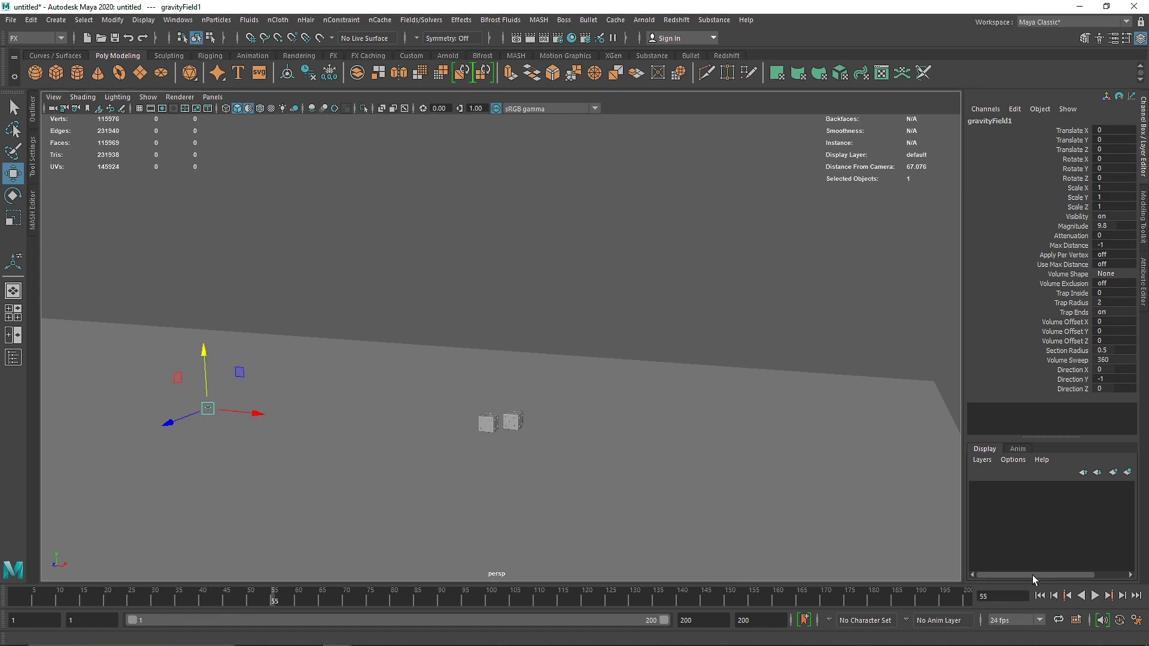
pyautogui.click(1095, 596)
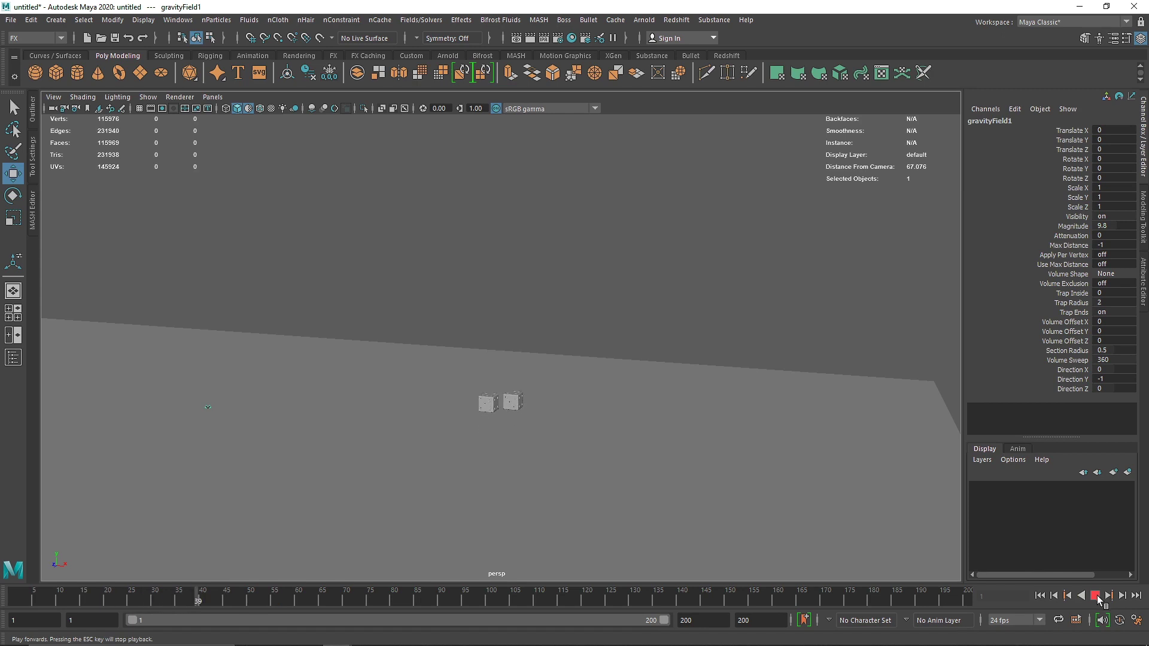
pyautogui.click(1095, 596)
pyautogui.click(1039, 596)
# Set the rigid-body bounciness of both dice to 0.1 and play the simulation again.
pyautogui.scroll(3, 509, 354)
pyautogui.keyDown('alt'); pyautogui.moveTo(502, 363); pyautogui.dragTo(532, 349); pyautogui.keyUp('alt')
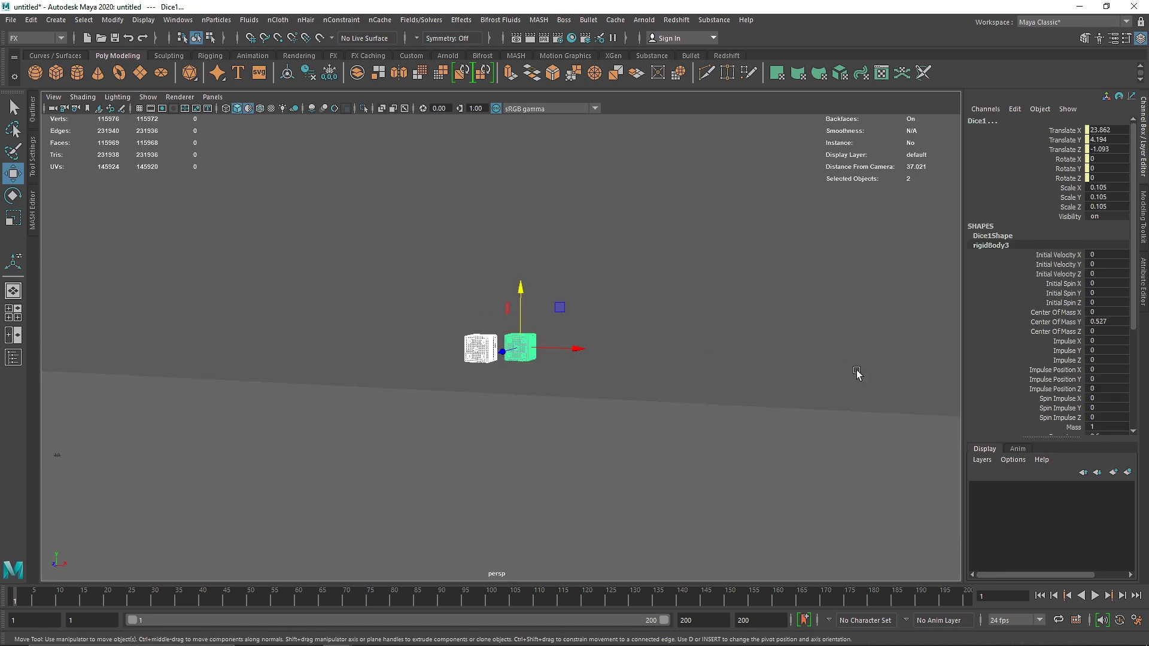
pyautogui.scroll(-3, 1015, 357)
pyautogui.write('0.1')
pyautogui.press('Return')
pyautogui.click(1096, 596)
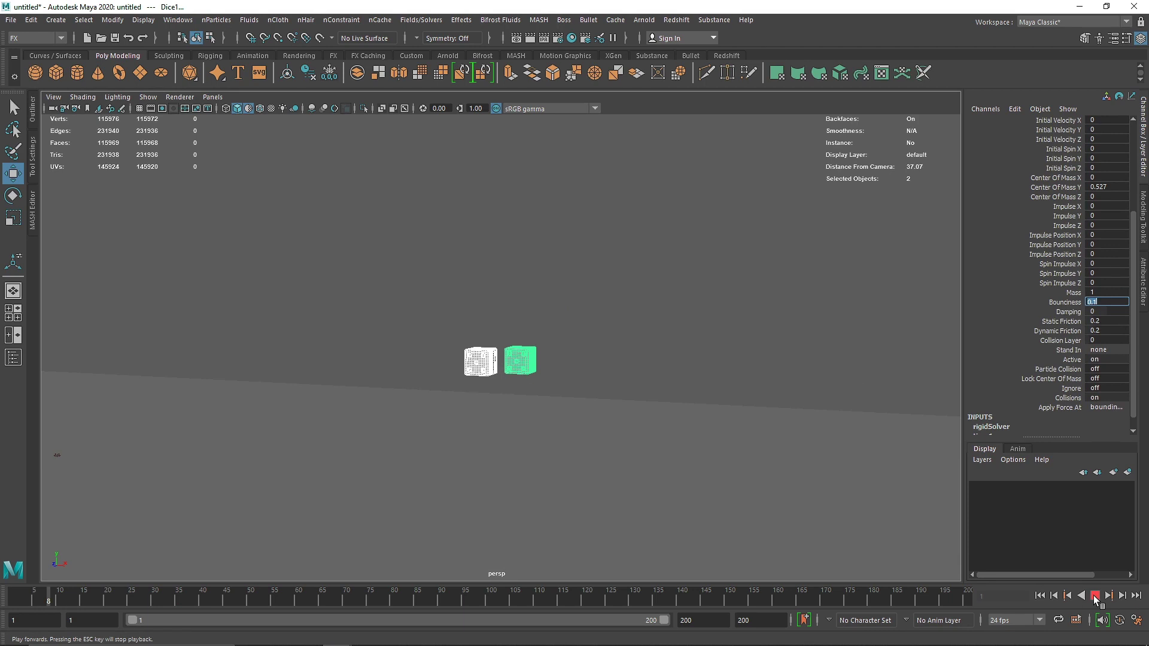
# Set the mass of both dice to 3, replay the simulation and rewind to the first frame.
pyautogui.click(1095, 597)
pyautogui.click(1040, 597)
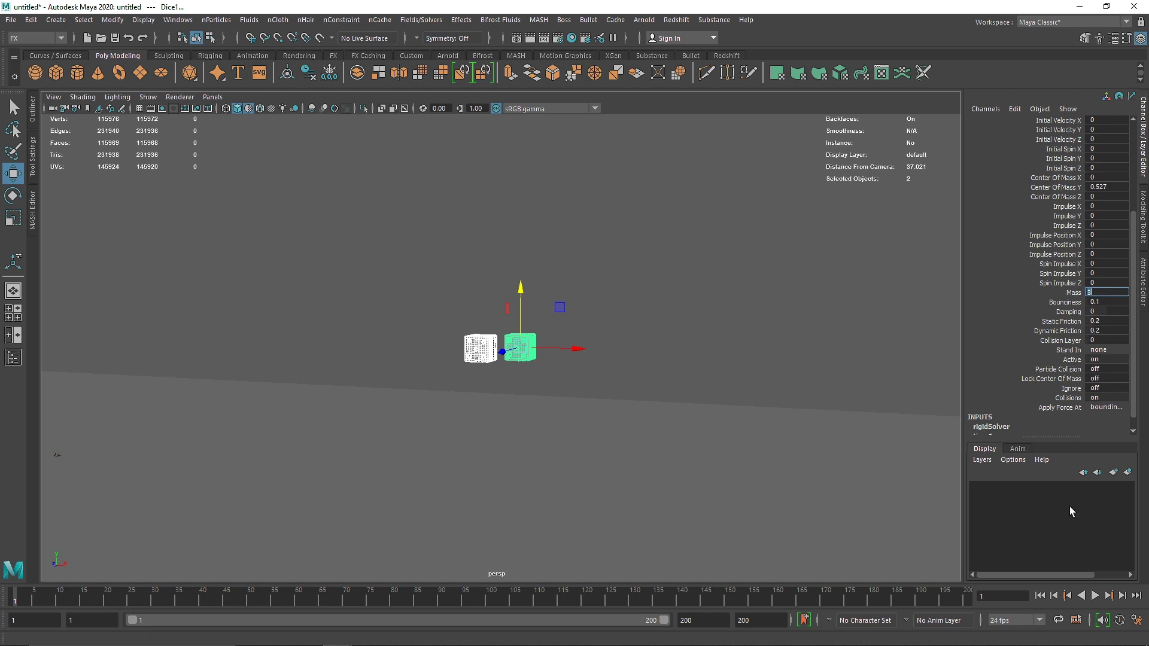
pyautogui.click(1095, 596)
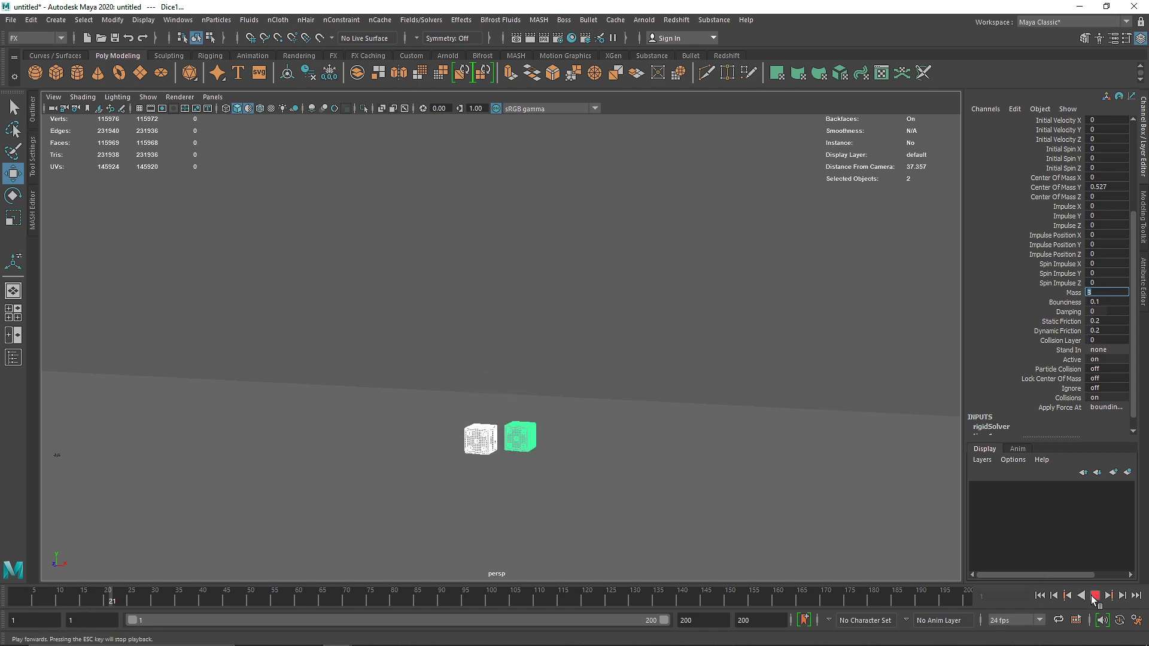
pyautogui.click(1095, 597)
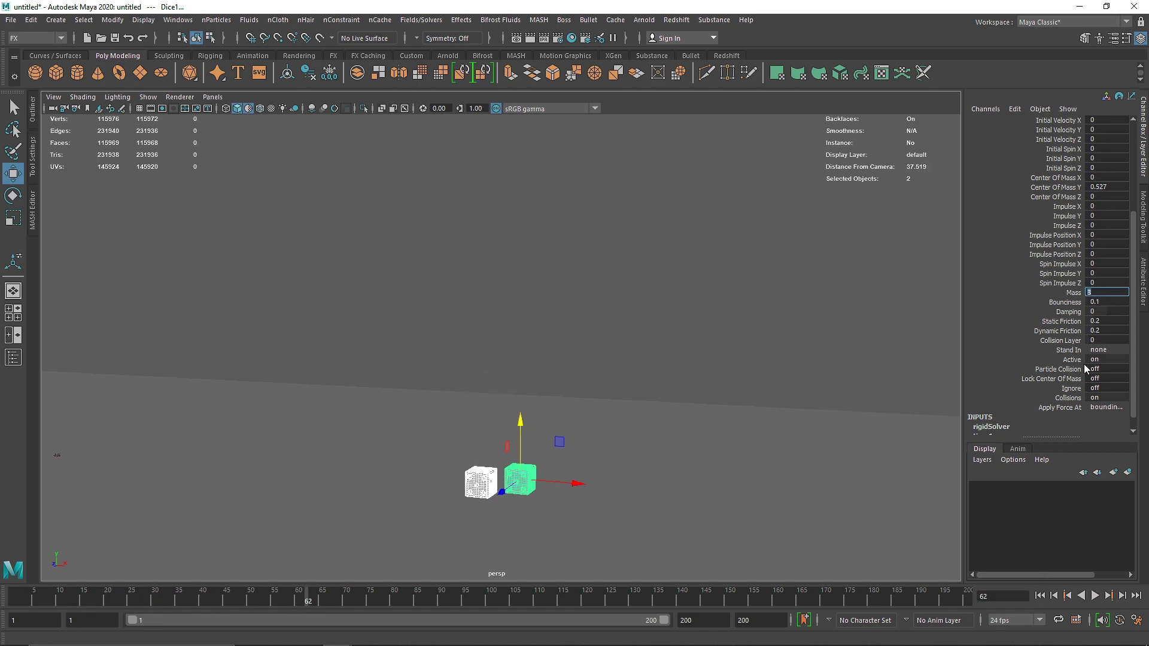
pyautogui.click(1040, 597)
# Select both dice and add an air field acting on them.
pyautogui.keyDown('alt'); pyautogui.moveTo(666, 344); pyautogui.dragTo(468, 354); pyautogui.keyUp('alt')
pyautogui.click(497, 347)
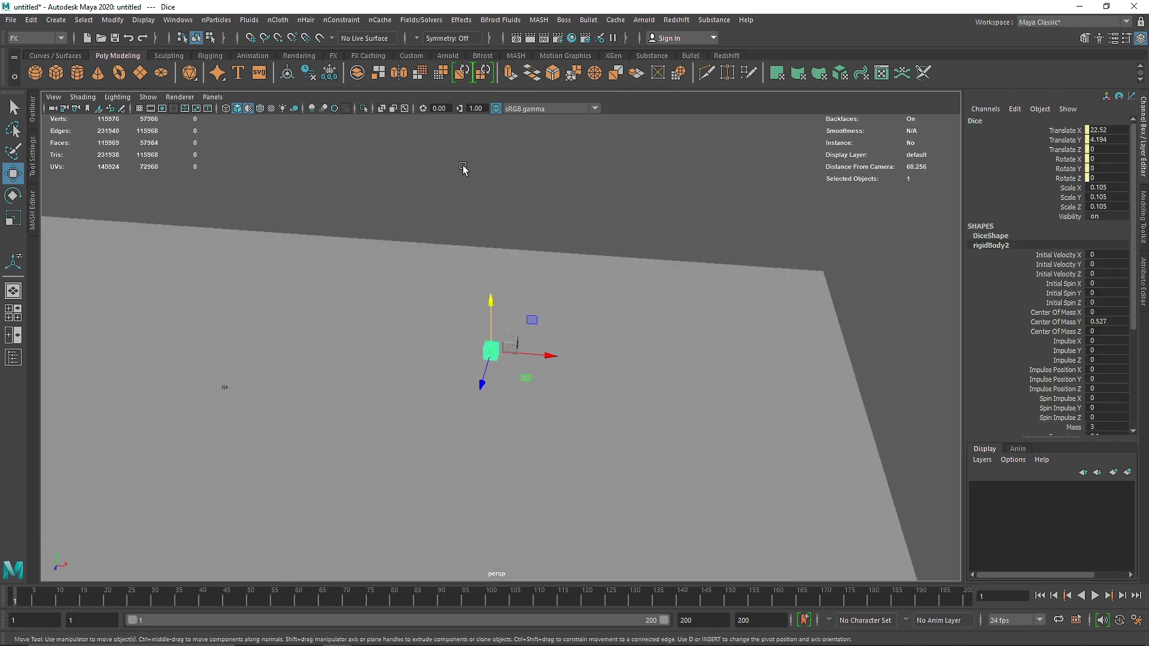
pyautogui.click(464, 168)
pyautogui.keyDown('alt'); pyautogui.moveTo(487, 225); pyautogui.dragTo(501, 329); pyautogui.keyUp('alt')
pyautogui.click(482, 353)
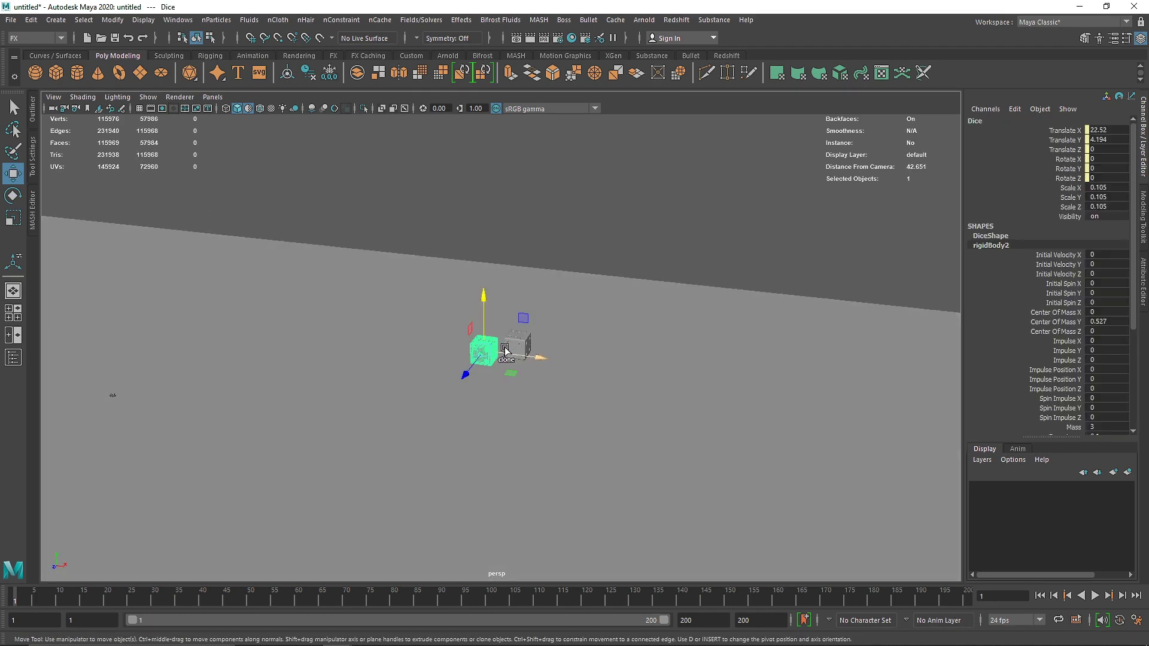
pyautogui.press('q')
pyautogui.keyDown('shift'); pyautogui.click(516, 341); pyautogui.keyUp('shift')
pyautogui.click(424, 19)
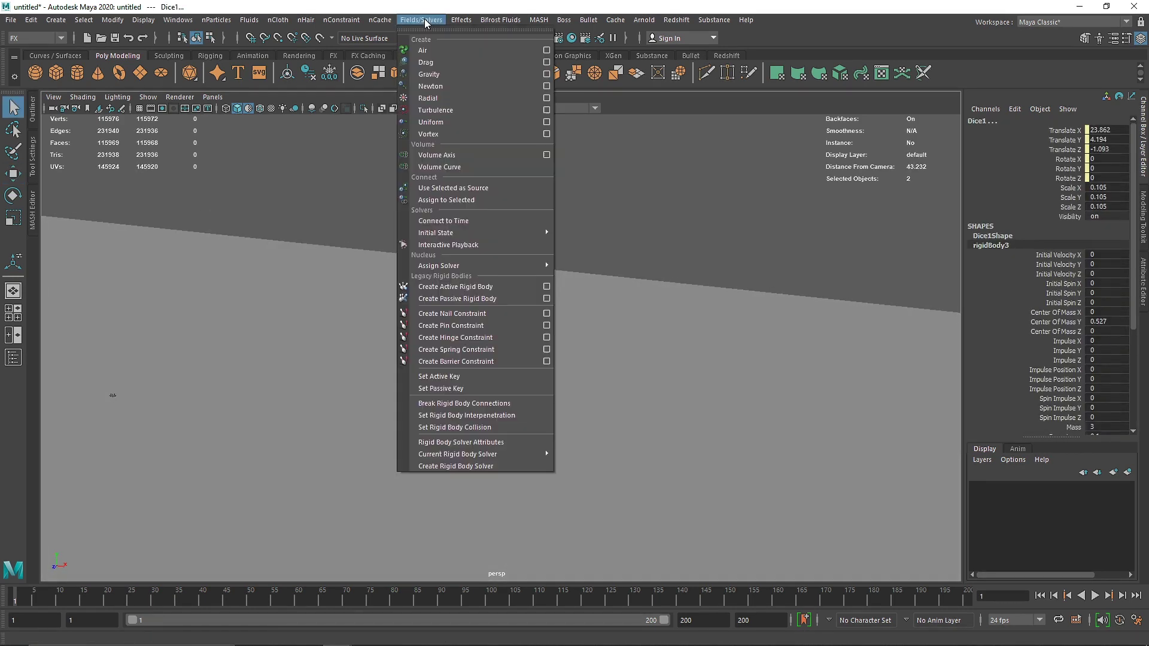
pyautogui.click(439, 50)
# Move the air field beside the dice to about X 31.03, Y 5.9 and scale it to about 1.02.
pyautogui.keyDown('alt'); pyautogui.moveTo(521, 365); pyautogui.dragTo(413, 369); pyautogui.keyUp('alt')
pyautogui.scroll(-2, 375, 369)
pyautogui.press('w')
pyautogui.moveTo(319, 371); pyautogui.dragTo(647, 474)
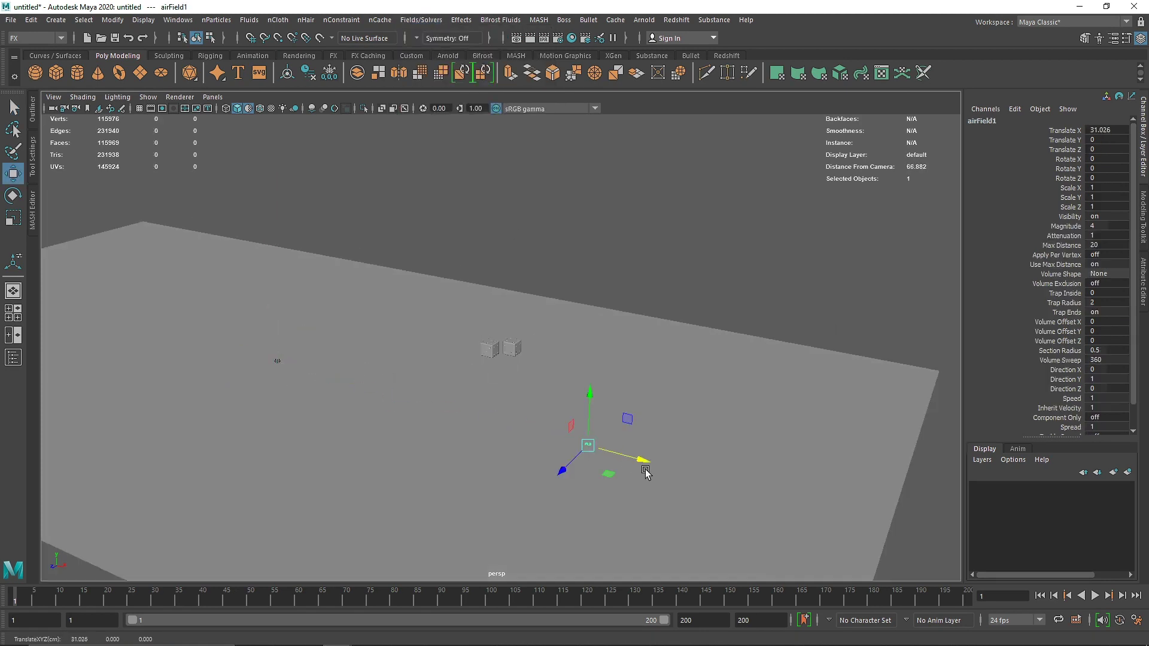
pyautogui.moveTo(586, 413); pyautogui.dragTo(588, 338)
pyautogui.press('r')
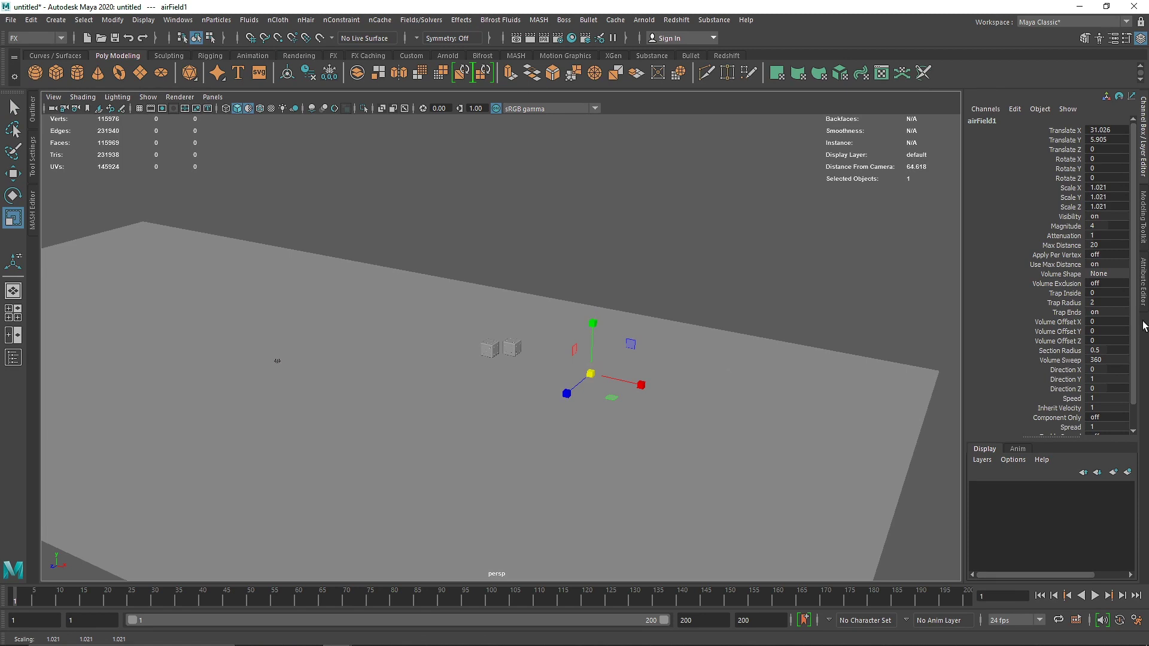
# Set the air field's direction to -1, 0, 0 and play the simulation to check the push.
pyautogui.click(1143, 275)
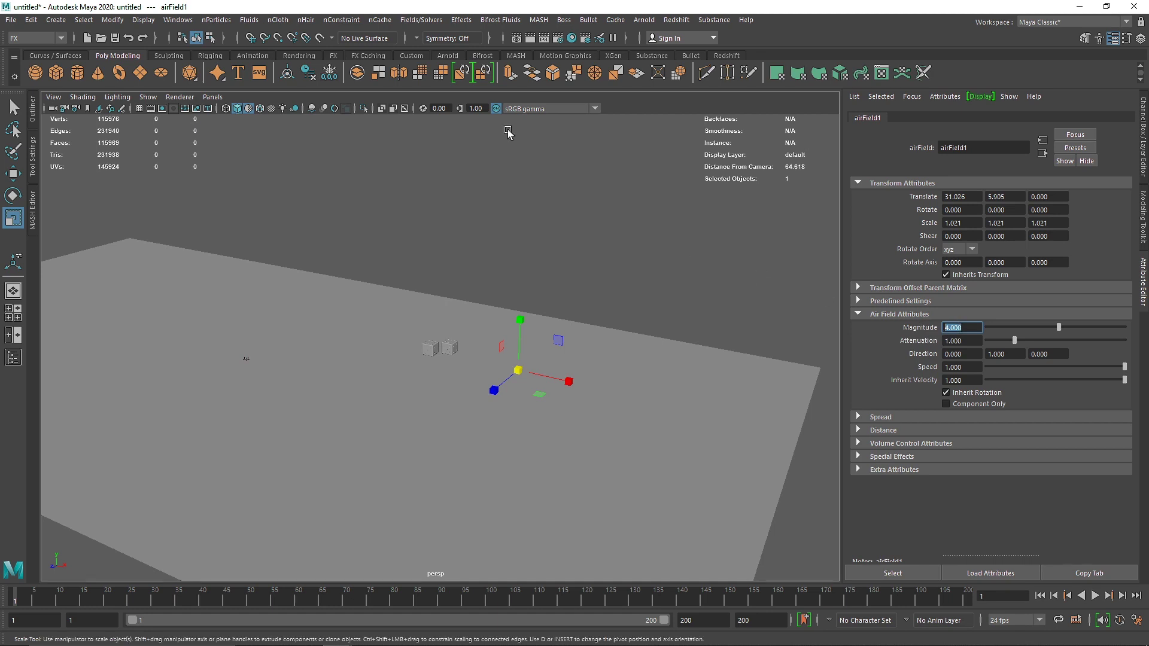
pyautogui.click(422, 20)
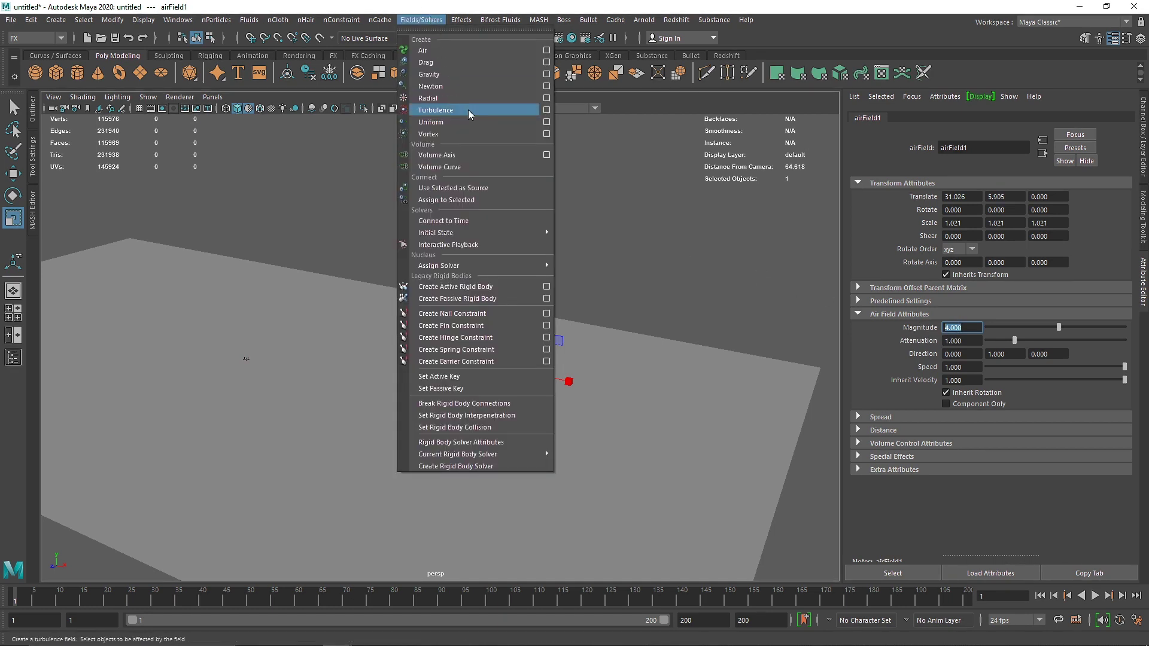
pyautogui.click(975, 328)
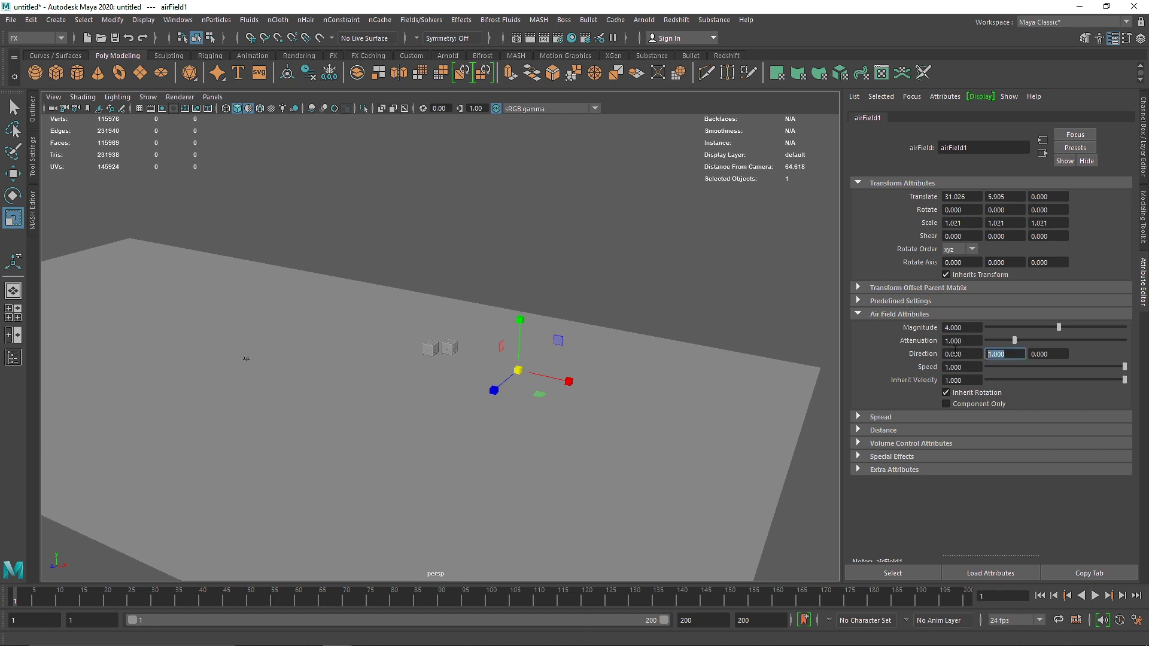
pyautogui.click(1049, 354)
pyautogui.click(1012, 353)
pyautogui.click(970, 355)
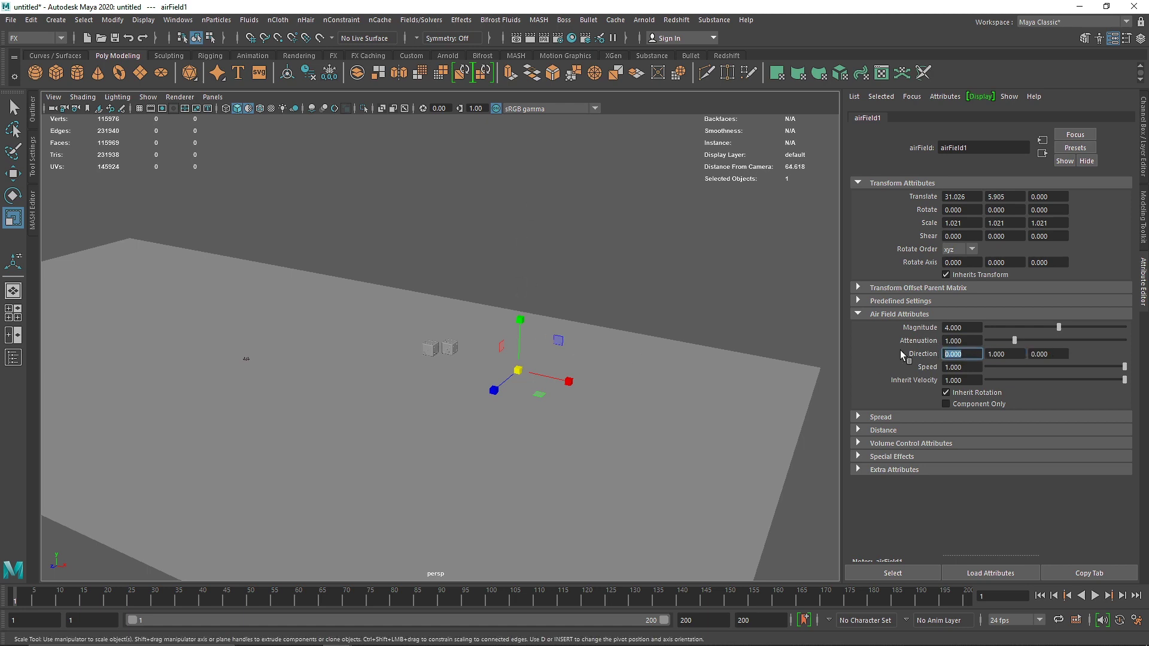
pyautogui.press('Tab')
pyautogui.write('0')
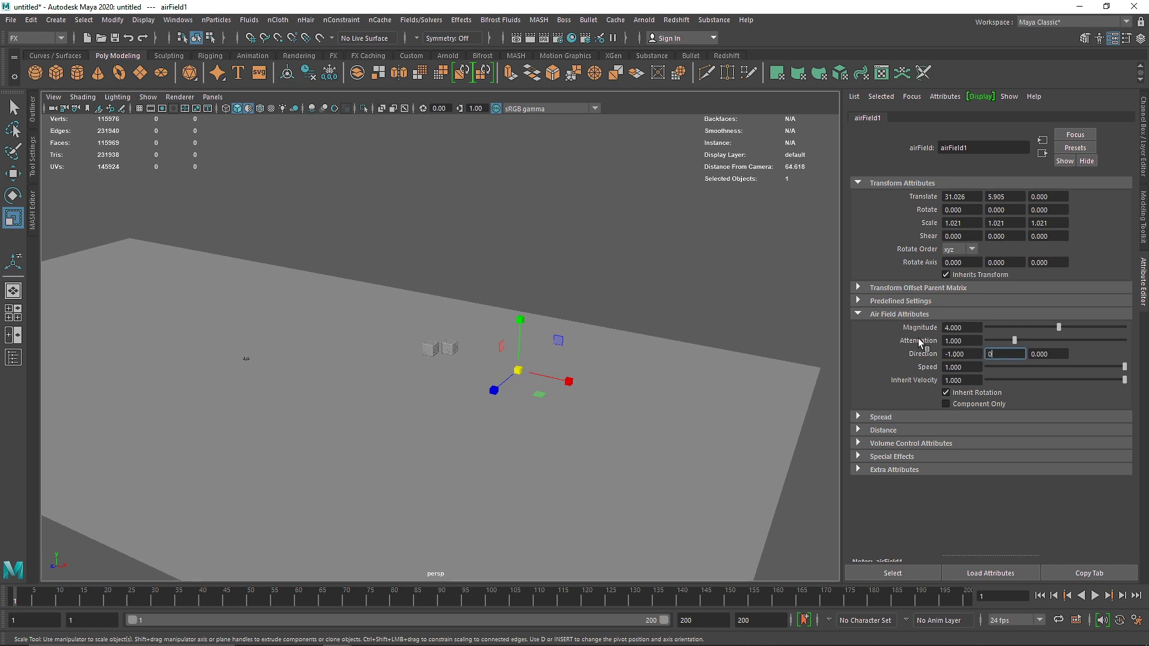
pyautogui.click(1095, 596)
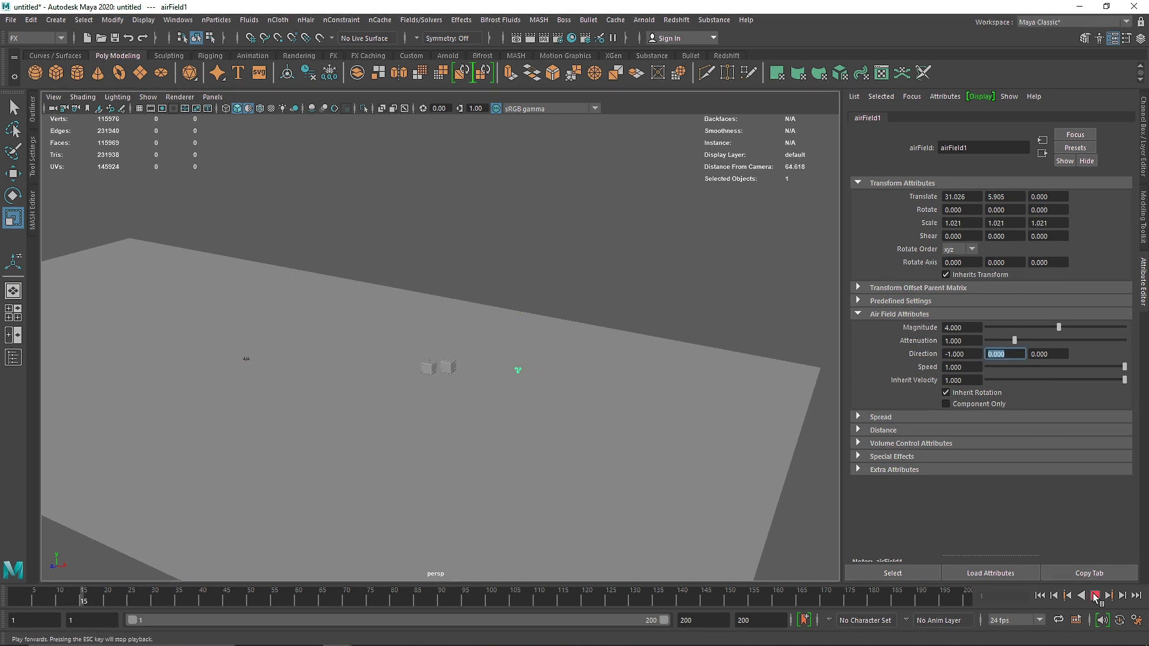
pyautogui.click(1095, 596)
pyautogui.scroll(3, 488, 425)
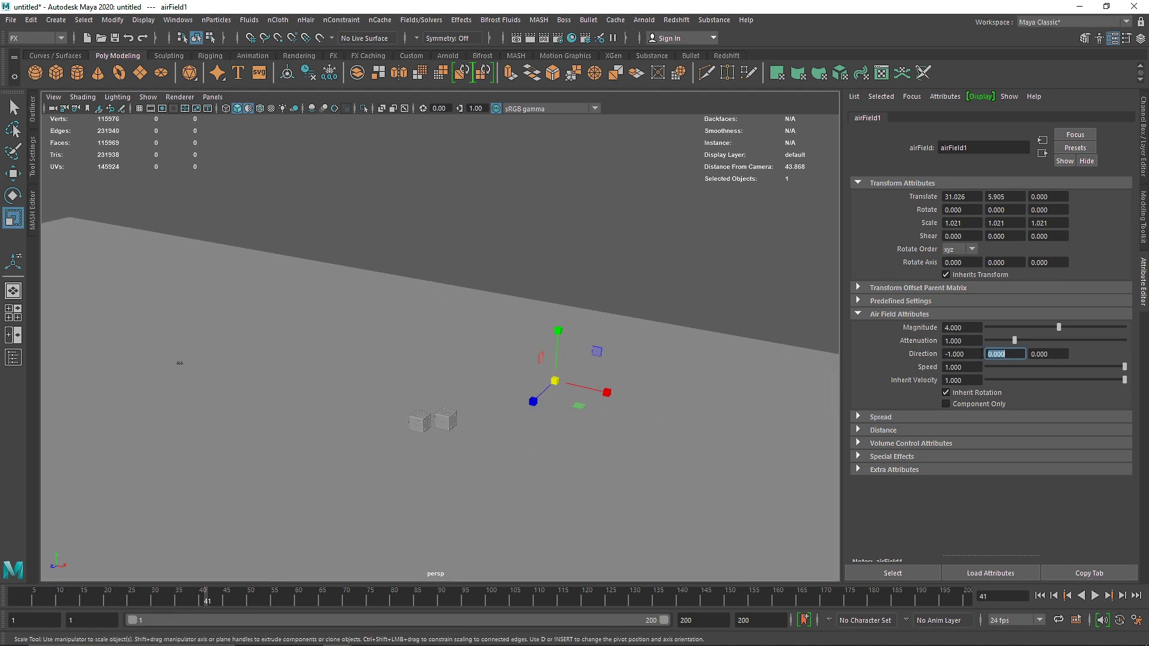
# Set the air field's magnitude to 15, play the simulation and rewind to the first frame.
pyautogui.moveTo(973, 330); pyautogui.dragTo(882, 318)
pyautogui.write('10')
pyautogui.press('Return')
pyautogui.click(1040, 596)
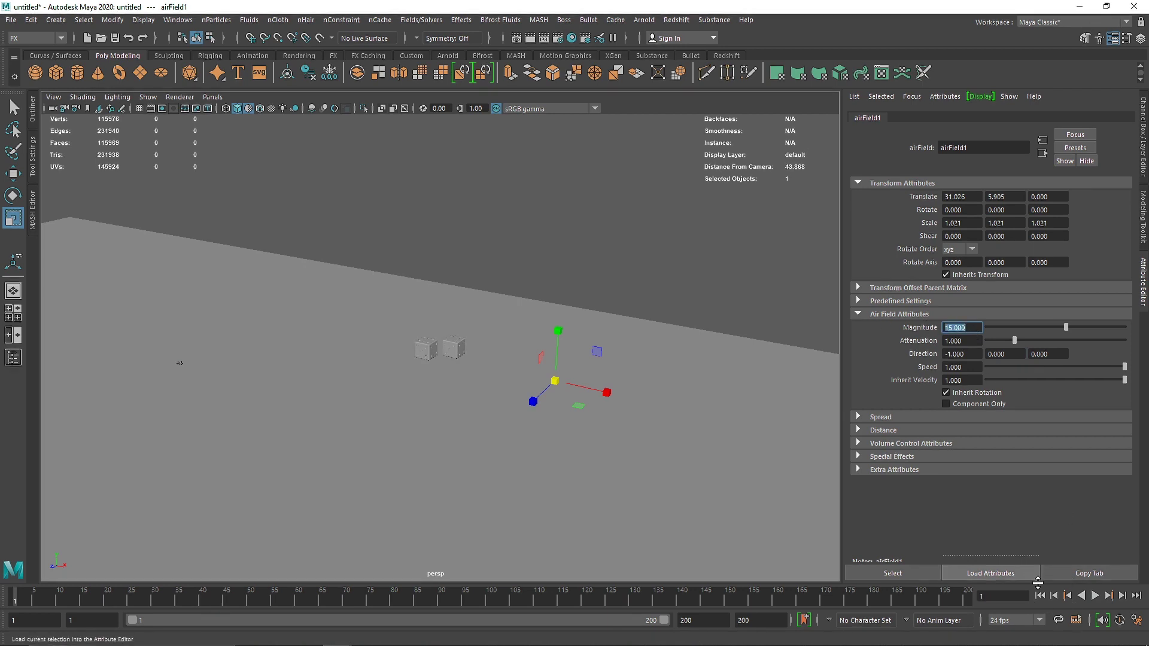
pyautogui.click(1095, 596)
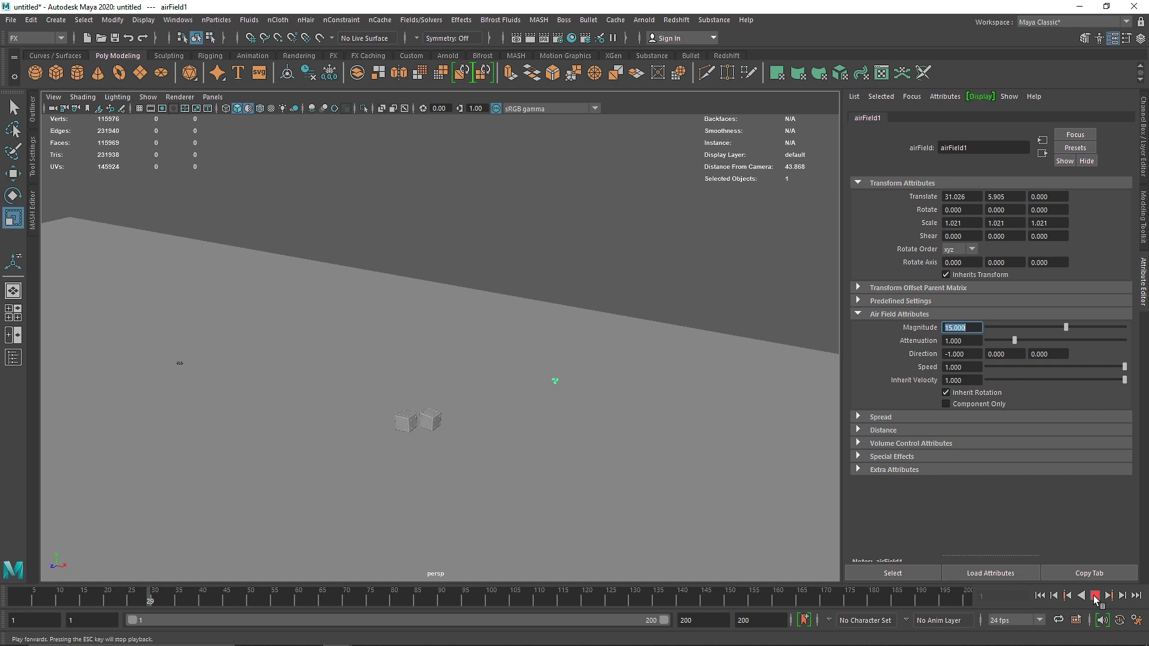
pyautogui.click(1095, 596)
pyautogui.click(1039, 596)
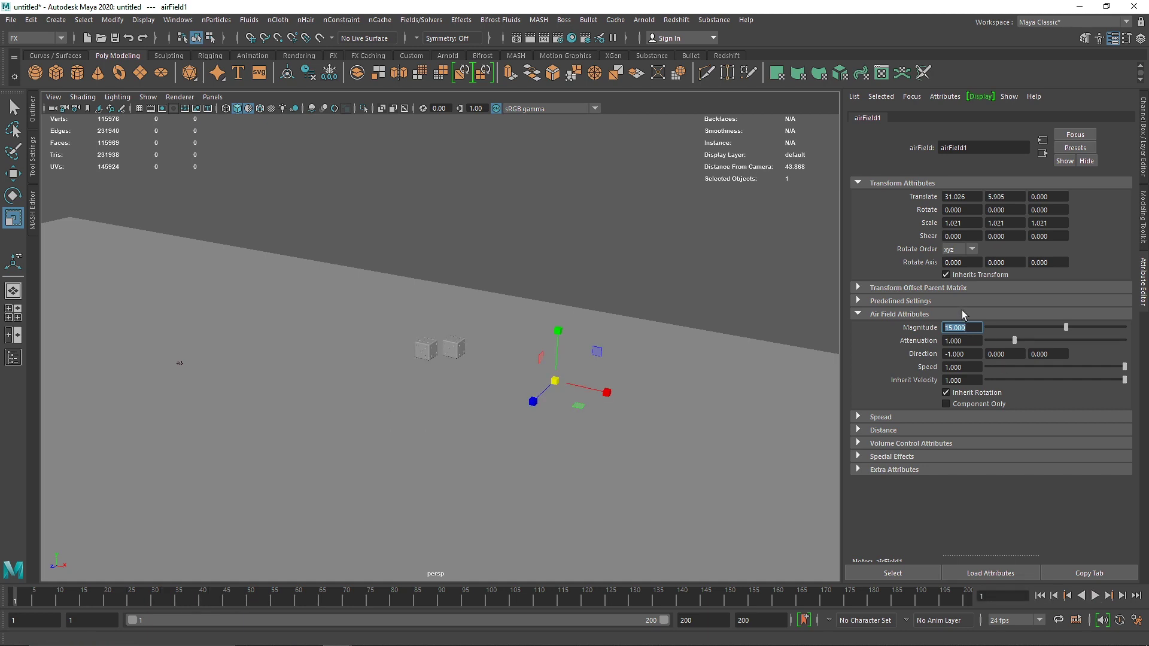
# Raise the air field's magnitude to 50, play the simulation and rewind.
pyautogui.click(1095, 596)
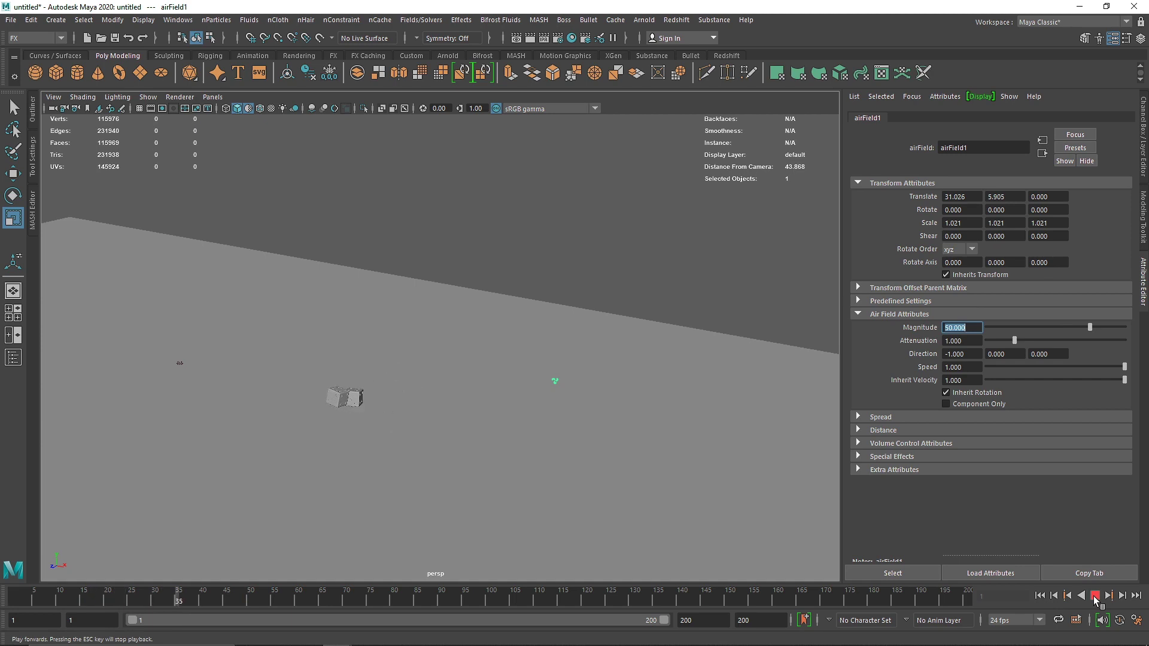
pyautogui.click(1095, 596)
pyautogui.click(1040, 596)
# Rotate each die freely so the two start the fall at different tilted angles.
pyautogui.keyDown('alt'); pyautogui.moveTo(407, 356); pyautogui.dragTo(428, 338); pyautogui.keyUp('alt')
pyautogui.click(439, 351)
pyautogui.press('e')
pyautogui.press('w')
pyautogui.click(457, 351)
pyautogui.press('e')
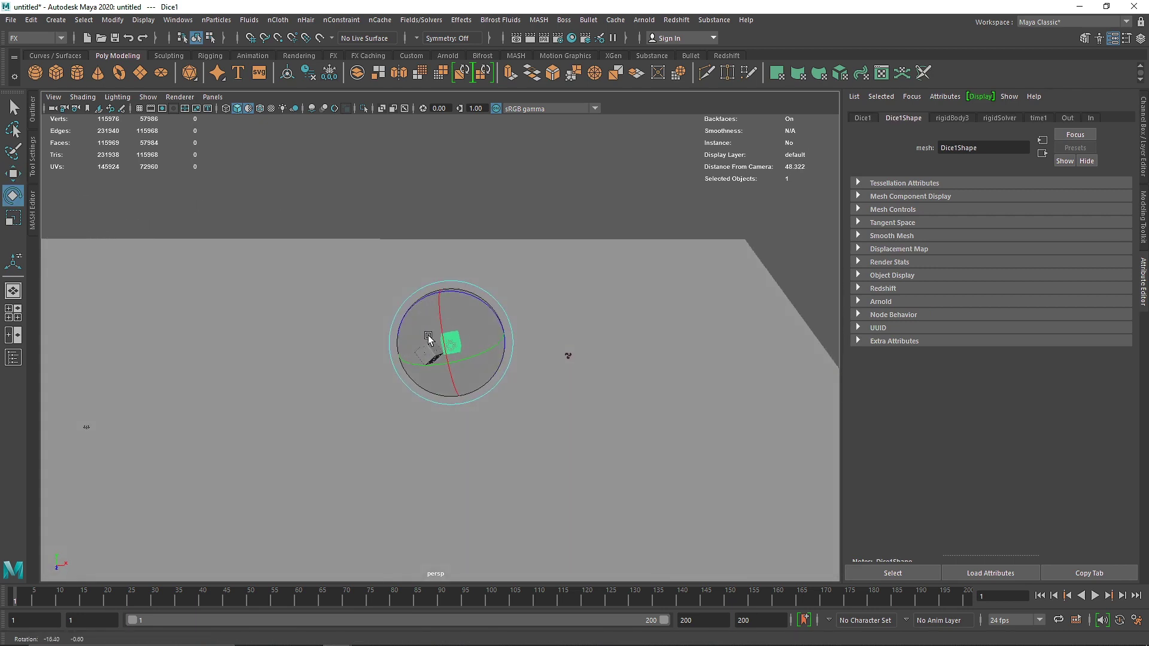
# Play the simulation to check how the tilted dice roll, inspect them up close and rewind.
pyautogui.click(1095, 596)
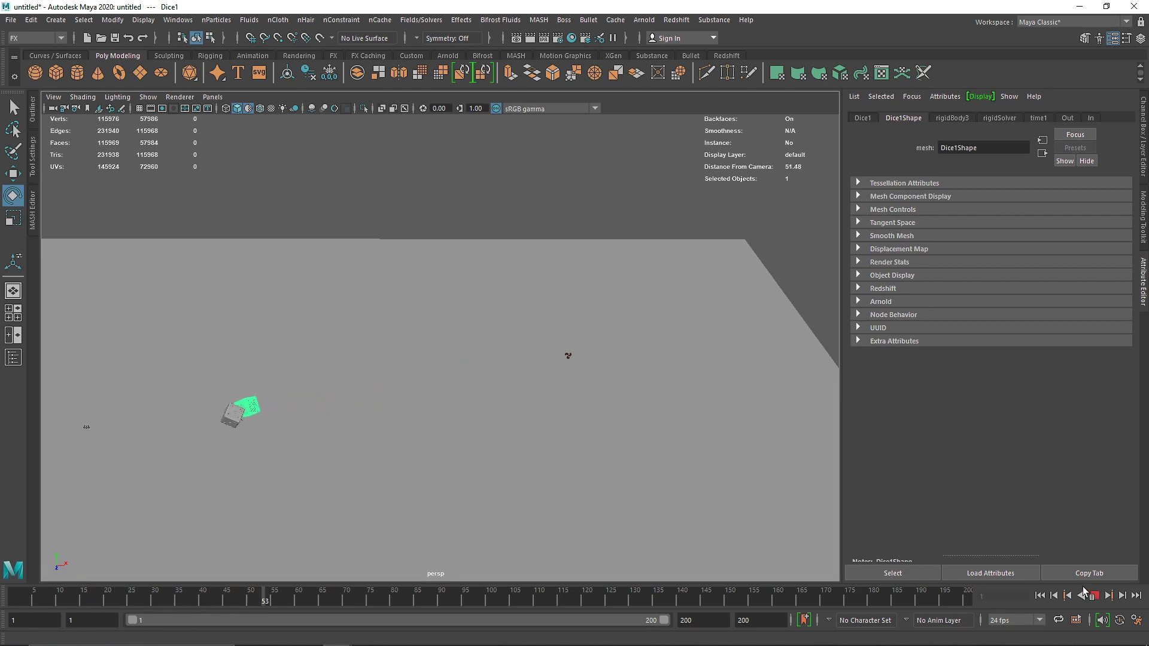
pyautogui.press('Escape')
pyautogui.press('f')
pyautogui.scroll(-10, 409, 421)
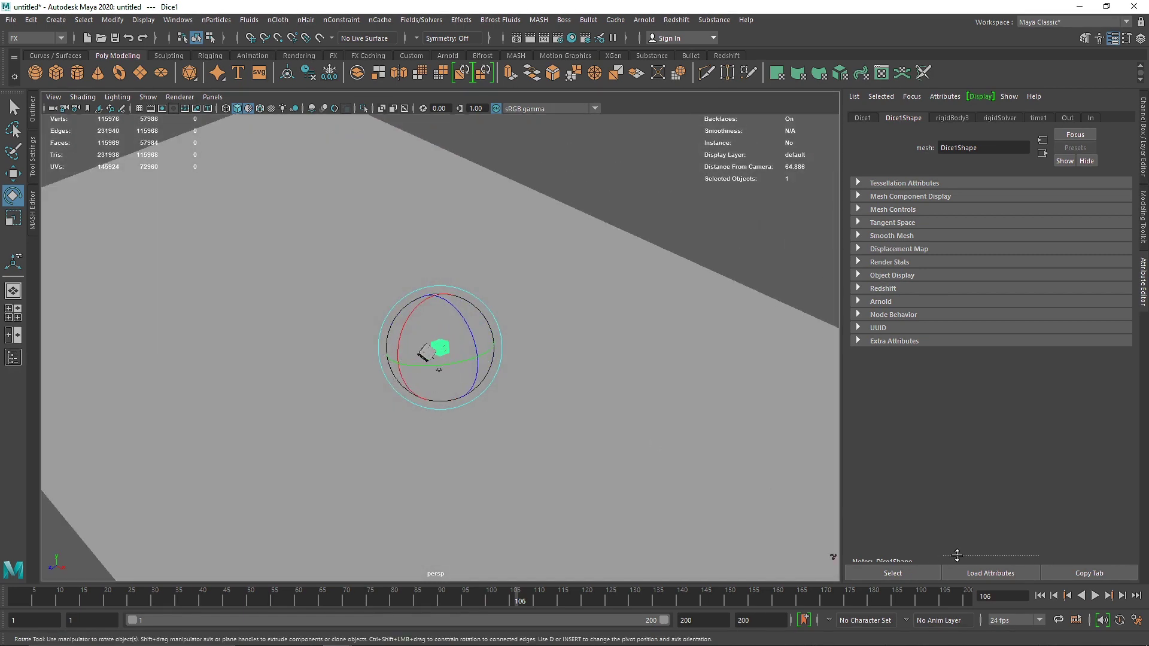
pyautogui.click(1041, 595)
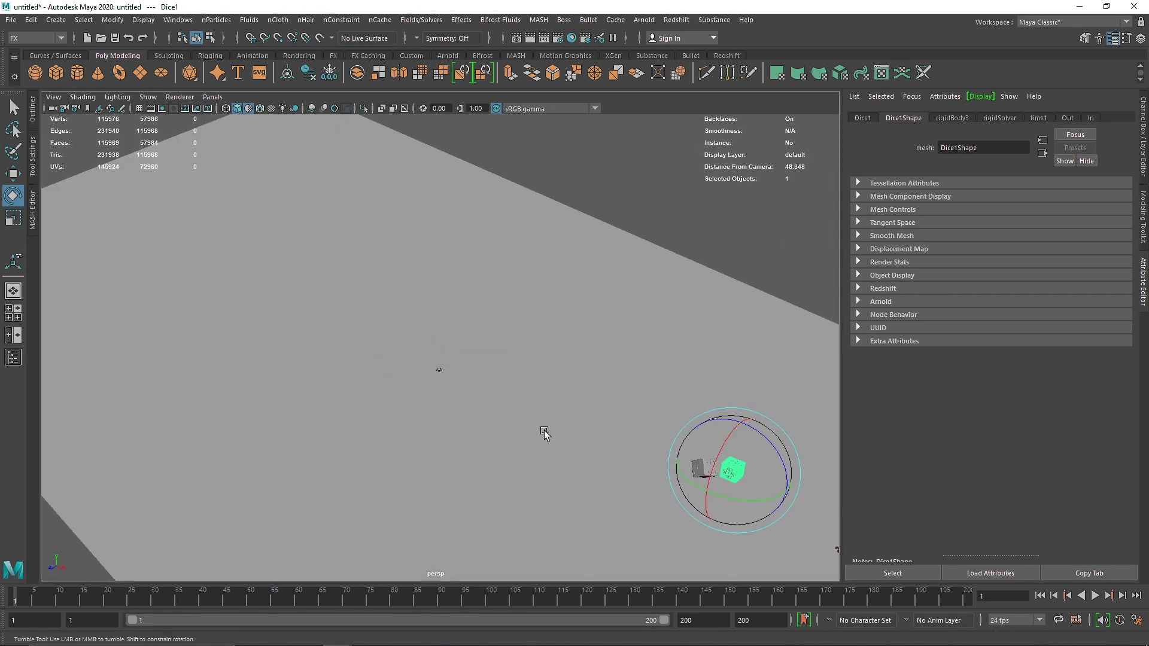
# Rotate the first die to a new starting angle, play the simulation to inspect the roll, and rewind.
pyautogui.keyDown('alt'); pyautogui.moveTo(541, 434); pyautogui.dragTo(632, 421); pyautogui.keyUp('alt')
pyautogui.keyDown('alt'); pyautogui.moveTo(810, 410); pyautogui.dragTo(592, 385, button='middle'); pyautogui.keyUp('alt')
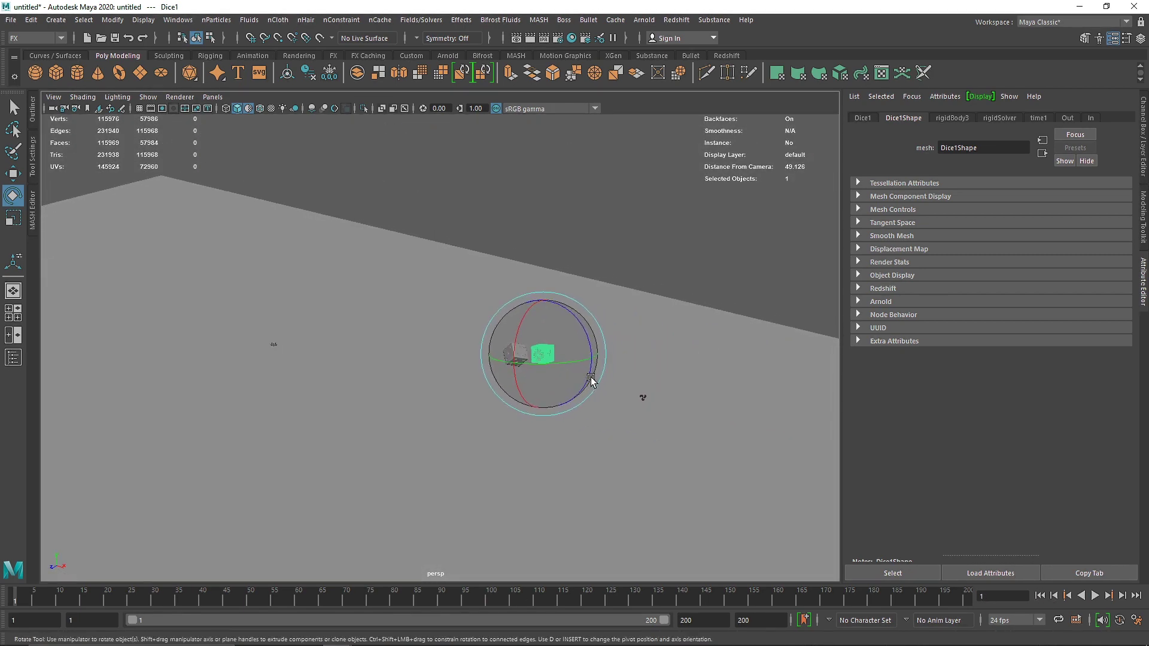
pyautogui.click(512, 353)
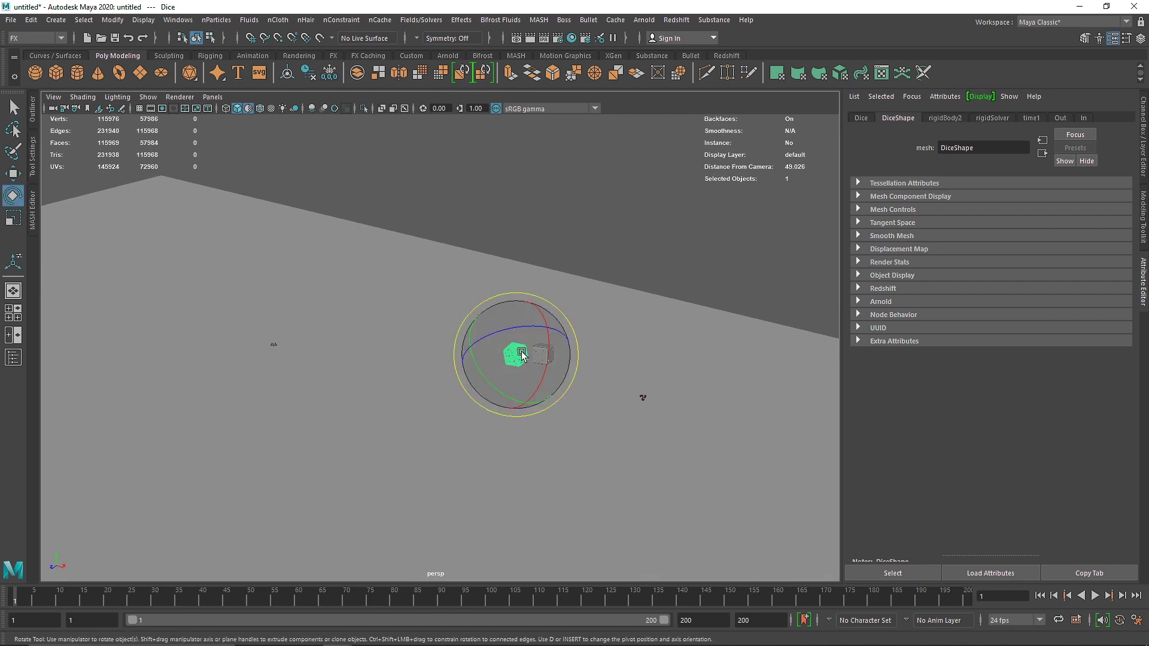
pyautogui.click(1095, 597)
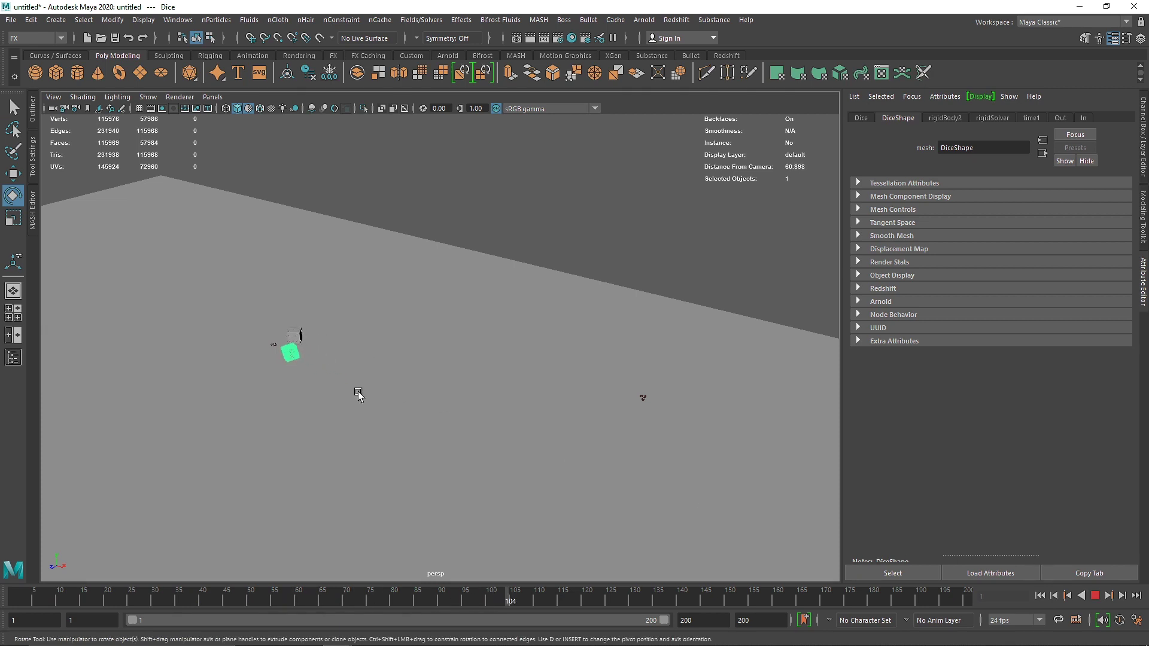
pyautogui.press('Escape')
pyautogui.click(625, 263)
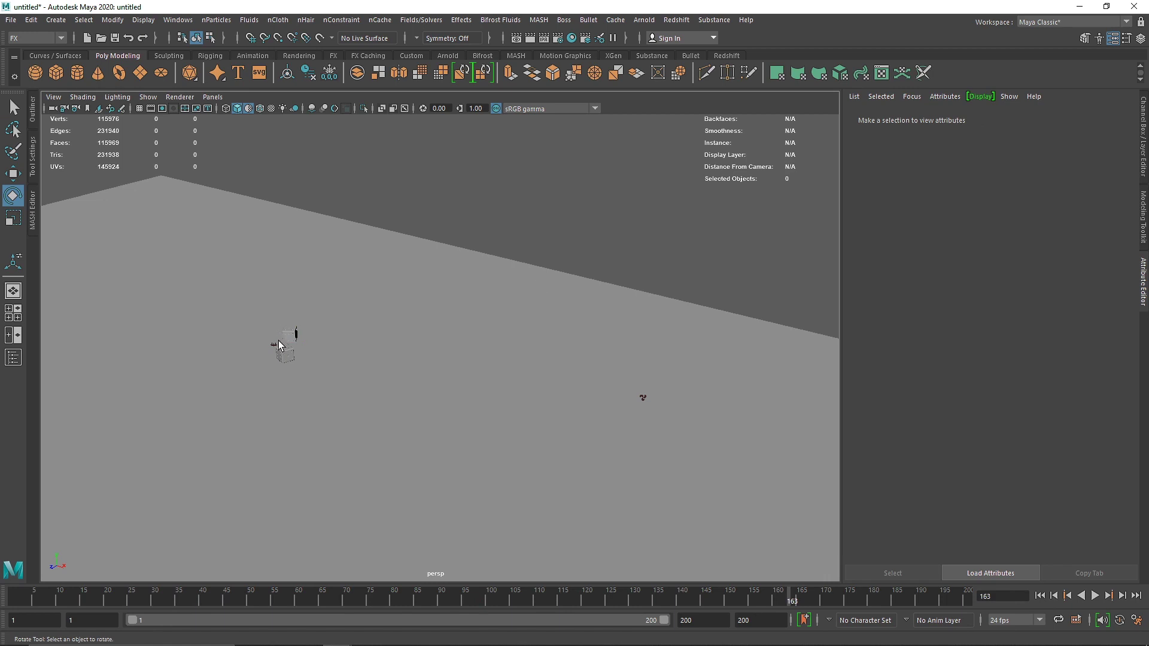
pyautogui.moveTo(286, 353)
pyautogui.keyDown('alt'); pyautogui.mouseDown()
pyautogui.moveTo(264, 341)
pyautogui.moveTo(280, 338)
pyautogui.mouseUp(); pyautogui.keyUp('alt')
pyautogui.click(281, 340)
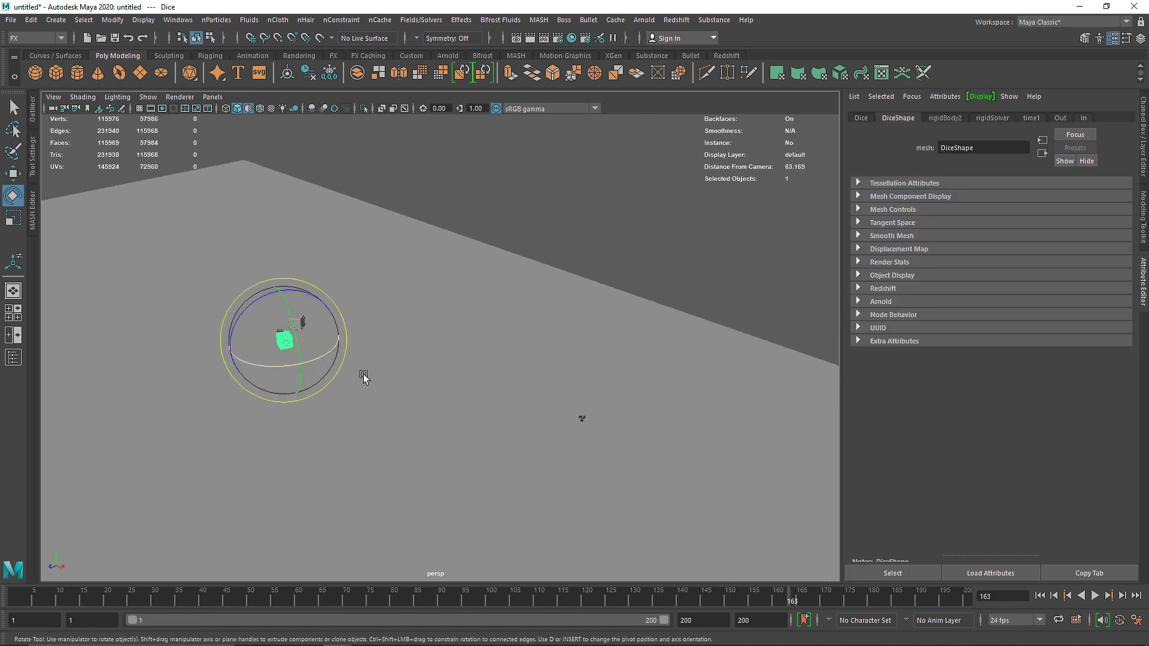
pyautogui.click(1039, 595)
# Set the static and dynamic friction of both dice to 0.5 and their mass to 4.
pyautogui.press('q')
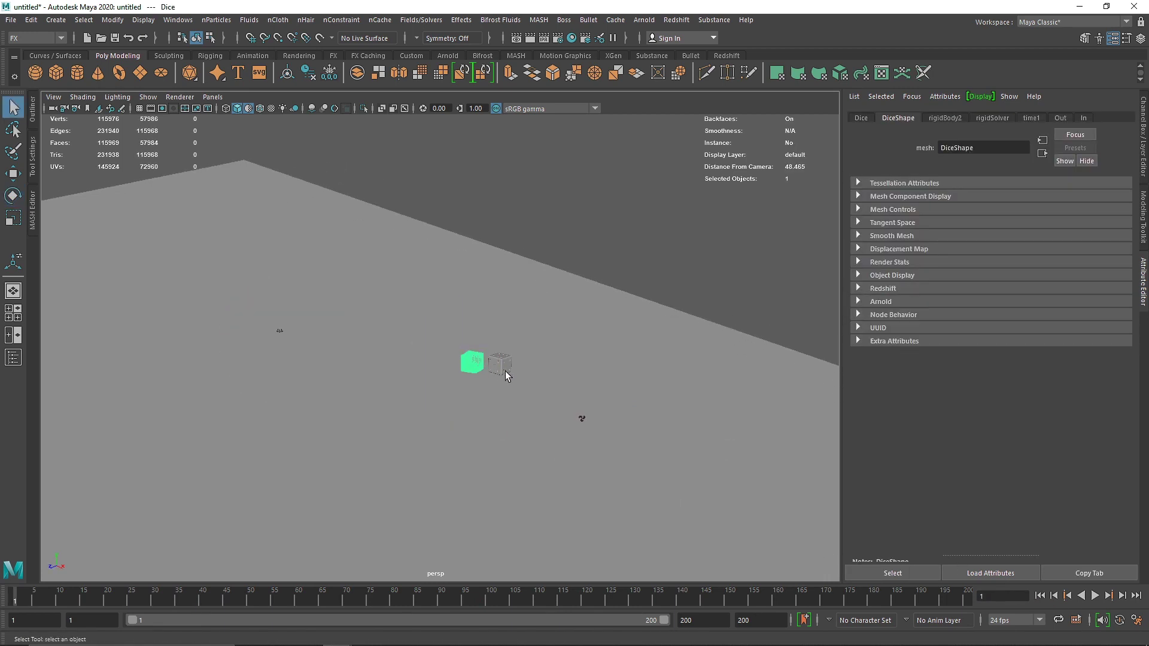
pyautogui.keyDown('shift'); pyautogui.click(504, 371); pyautogui.keyUp('shift')
pyautogui.click(1140, 189)
pyautogui.scroll(-4, 1096, 414)
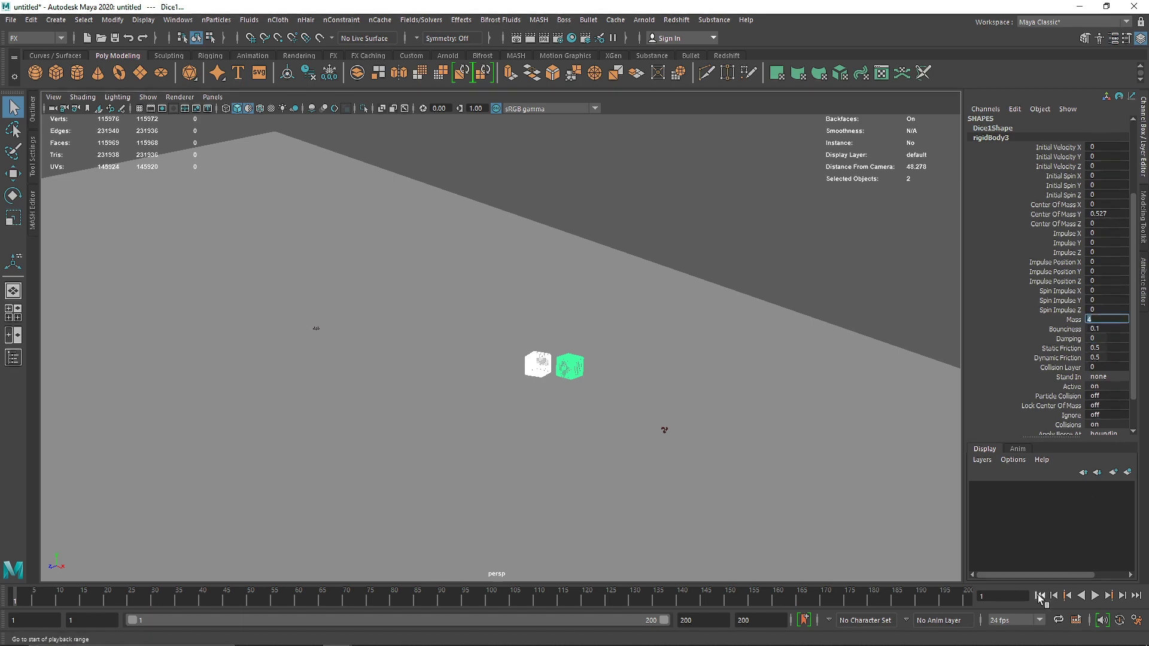
# Play the simulation to check the roll with the new friction and mass, then rewind to the first frame.
pyautogui.click(1094, 595)
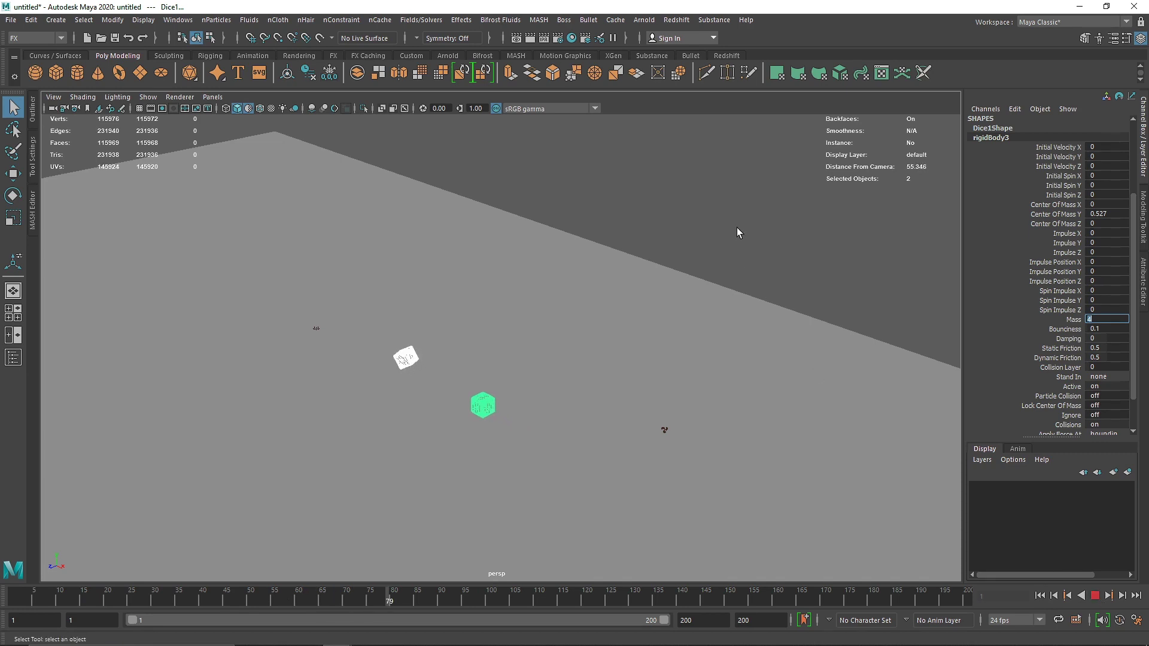
pyautogui.click(662, 360)
pyautogui.keyDown('alt'); pyautogui.moveTo(423, 354); pyautogui.dragTo(449, 356); pyautogui.keyUp('alt')
pyautogui.click(1094, 596)
pyautogui.click(1040, 596)
# Move the second die to about X 21.89, Y 4.48, play the simulation and rewind.
pyautogui.click(665, 336)
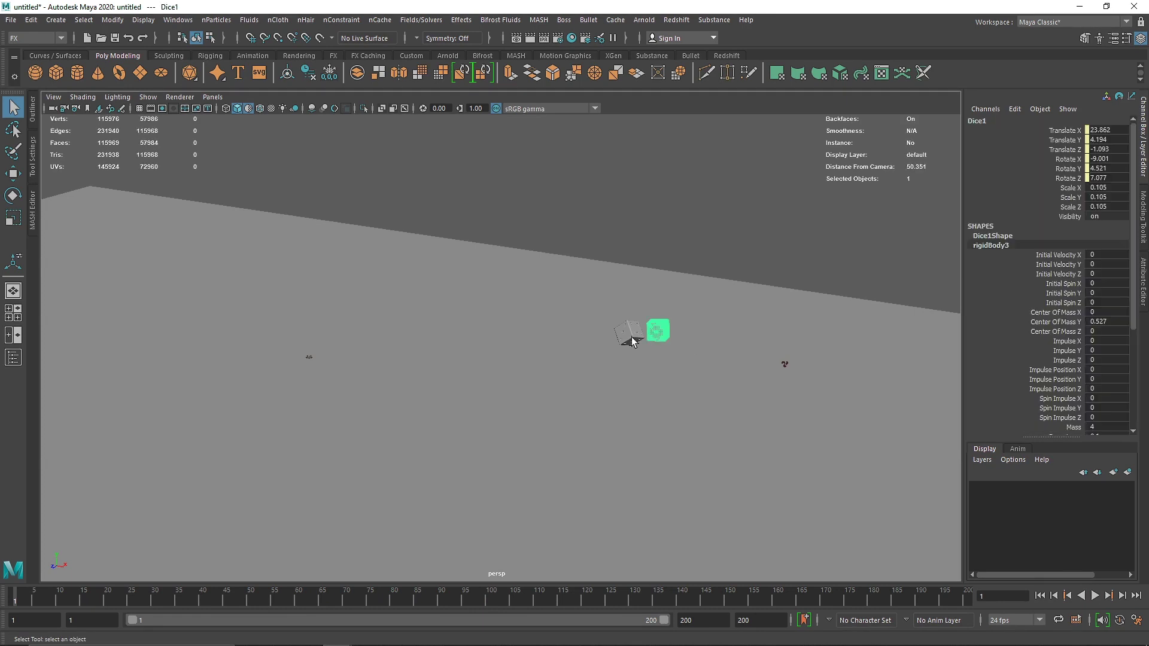
pyautogui.press('w')
pyautogui.moveTo(687, 335); pyautogui.dragTo(625, 296)
pyautogui.click(1095, 596)
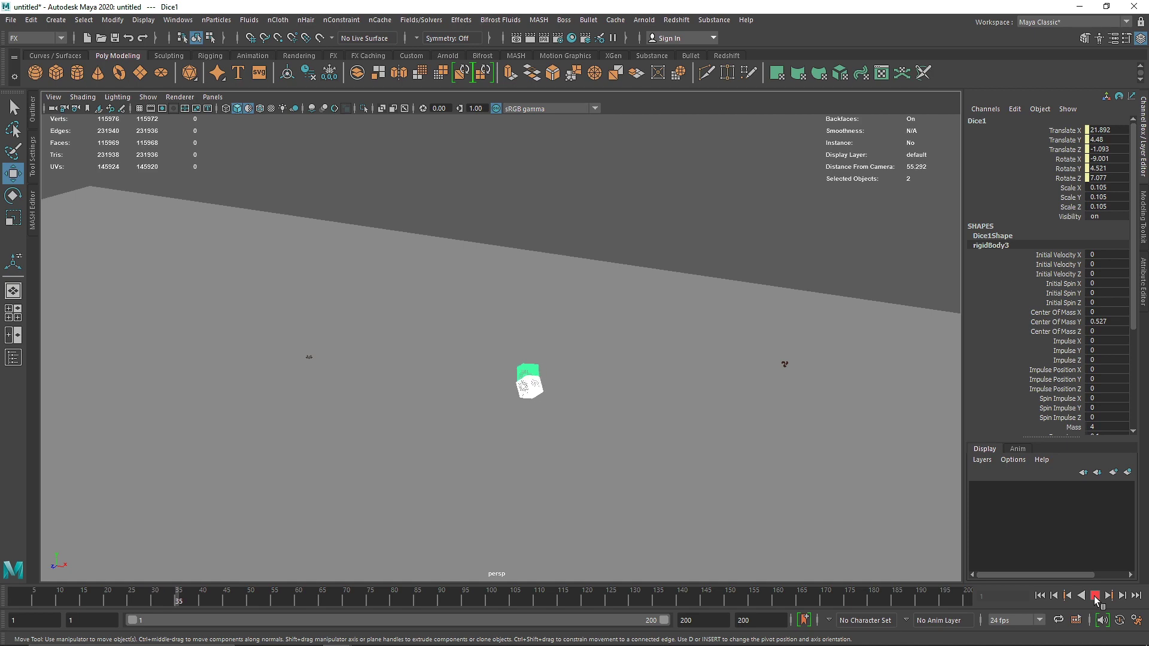
pyautogui.click(1095, 597)
pyautogui.click(1041, 596)
# Play the dice simulation while viewing it from another angle, and return to the first frame.
pyautogui.click(834, 270)
pyautogui.keyDown('alt'); pyautogui.moveTo(750, 360); pyautogui.dragTo(717, 362); pyautogui.keyUp('alt')
pyautogui.click(1094, 596)
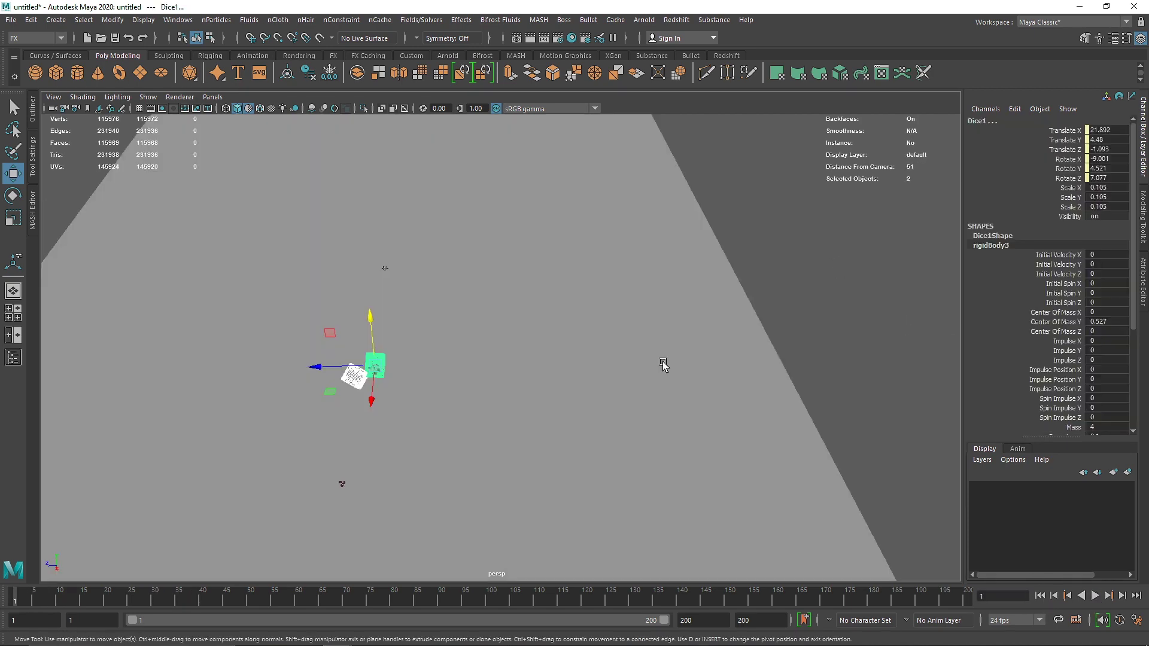
# Delete the air field beside the two dice.
pyautogui.keyDown('alt'); pyautogui.moveTo(663, 363); pyautogui.dragTo(666, 395); pyautogui.keyUp('alt')
pyautogui.click(555, 331)
pyautogui.click(574, 347)
pyautogui.click(720, 424)
pyautogui.click(717, 427)
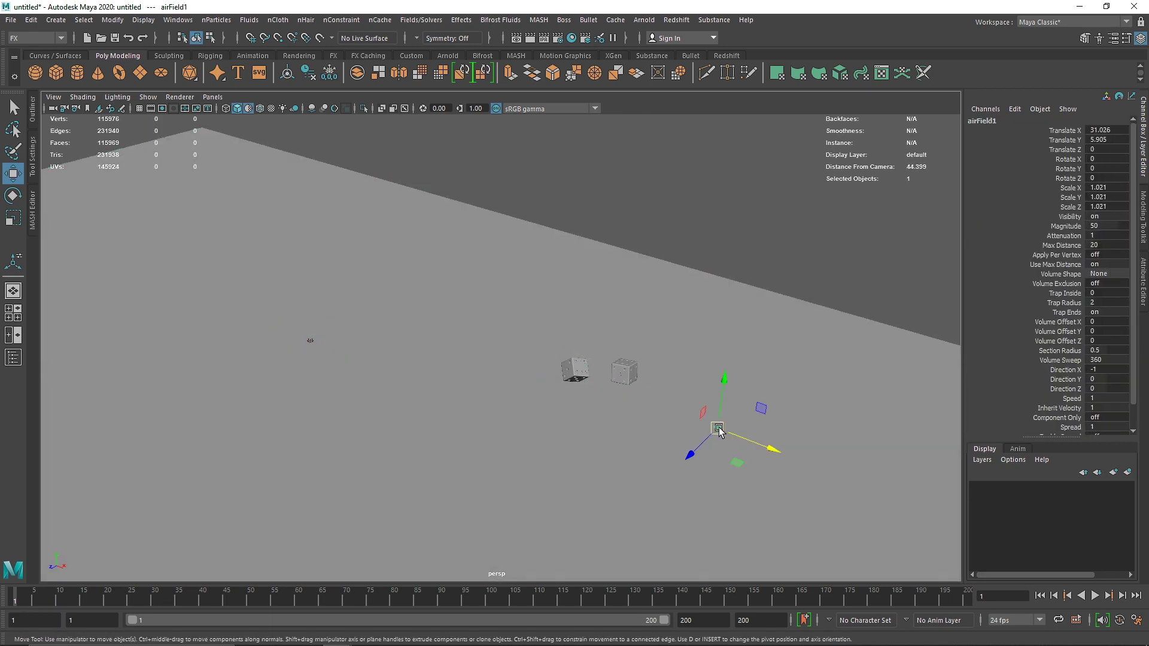
pyautogui.press('Delete')
# Add a uniform field acting on both dice and place it at about X 33.0, Y 7.06.
pyautogui.click(617, 368)
pyautogui.keyDown('shift'); pyautogui.click(567, 372); pyautogui.keyUp('shift')
pyautogui.keyDown('alt'); pyautogui.moveTo(611, 392); pyautogui.dragTo(644, 398); pyautogui.keyUp('alt')
pyautogui.click(420, 20)
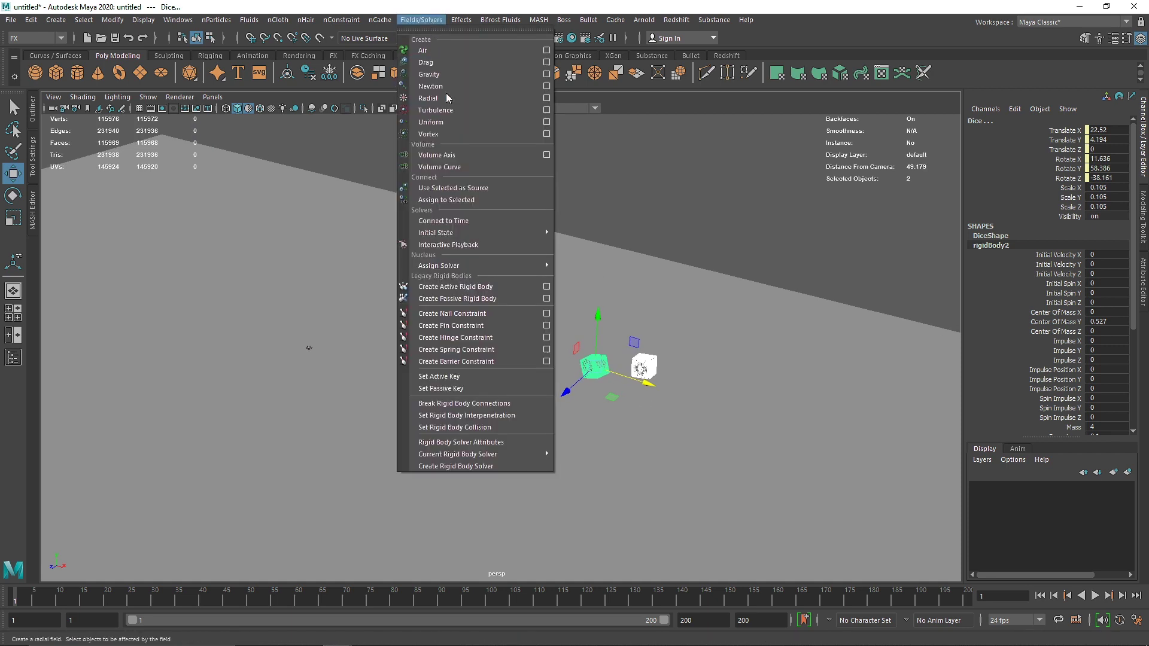
pyautogui.click(437, 120)
pyautogui.scroll(-3, 686, 339)
pyautogui.moveTo(454, 357); pyautogui.dragTo(679, 446)
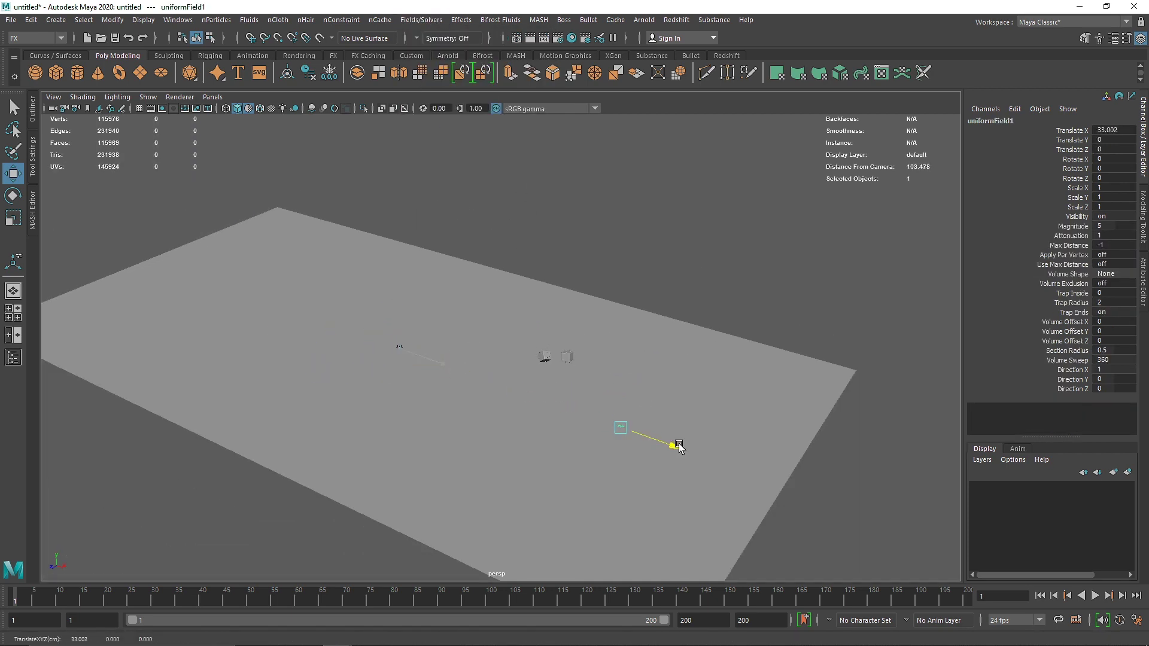
pyautogui.moveTo(624, 378); pyautogui.dragTo(629, 326)
pyautogui.press('f')
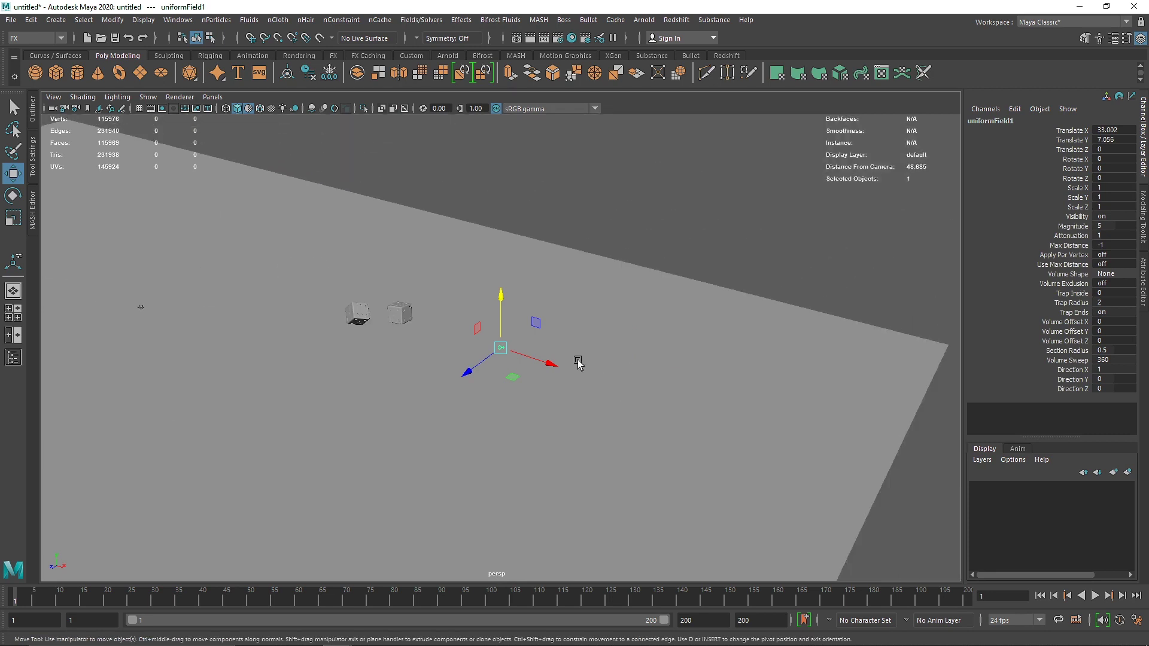
# Set the uniform field's X direction to -1 and magnitude to 30, play the simulation and rewind.
pyautogui.click(1143, 283)
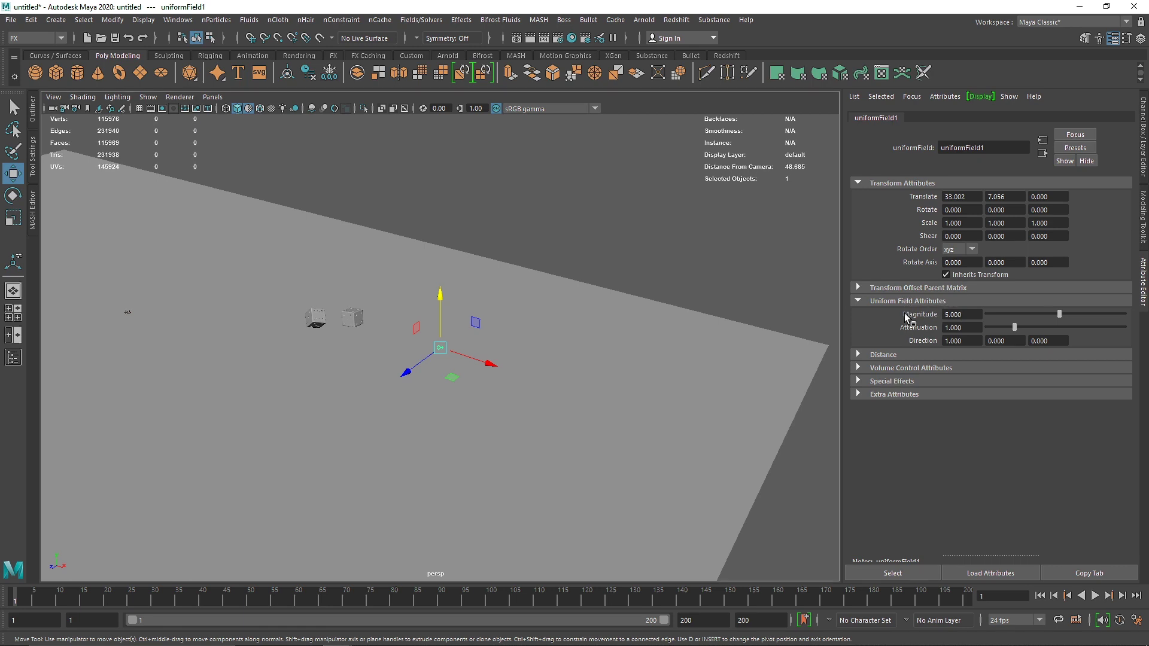
pyautogui.click(941, 353)
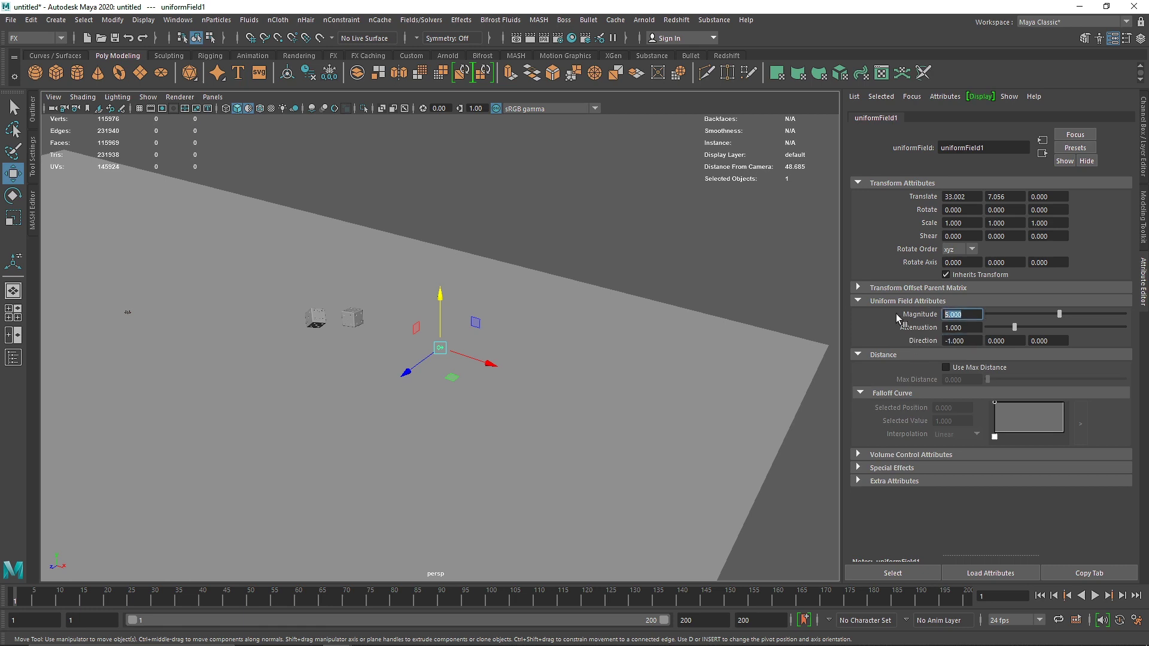
pyautogui.write('30')
pyautogui.press('Return')
pyautogui.click(1095, 596)
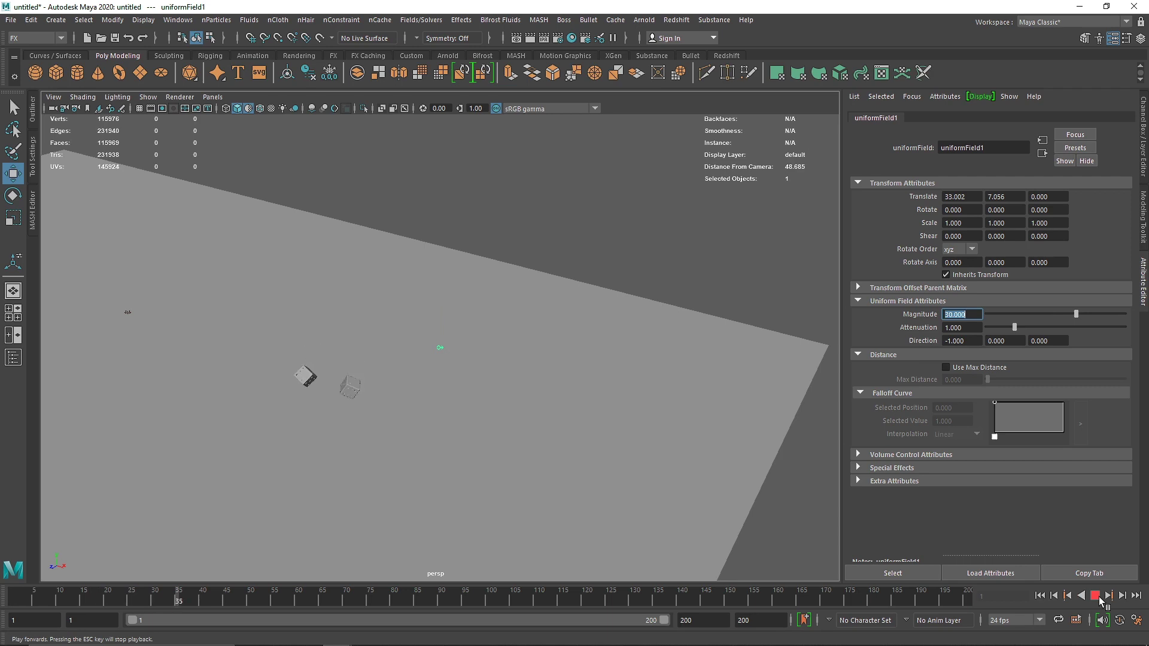
pyautogui.click(1095, 596)
pyautogui.click(1040, 596)
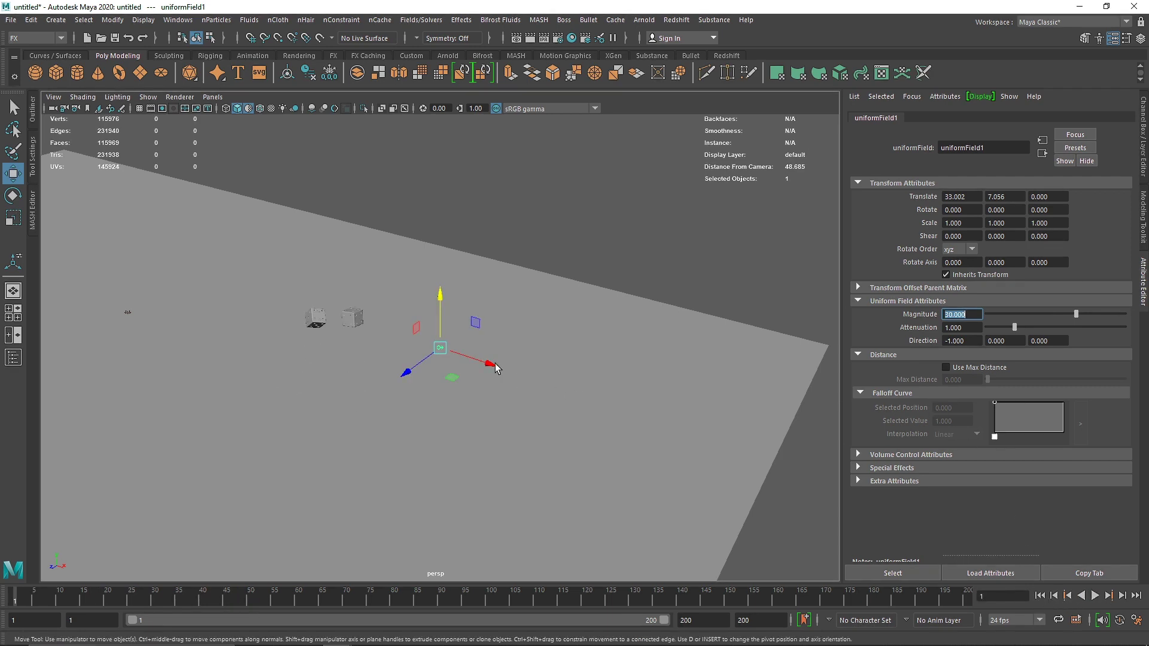
# Replace the uniform field with a new one acting on both dice, placed at about X 34.73, Y 6.1.
pyautogui.click(438, 346)
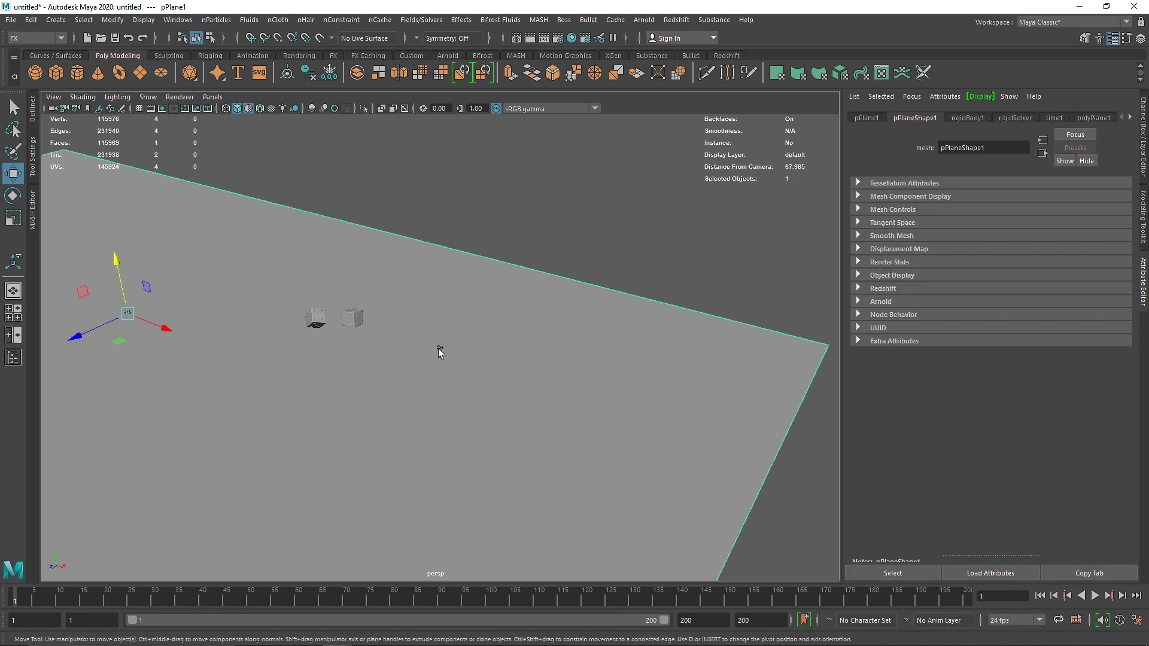
pyautogui.keyDown('shift'); pyautogui.click(440, 349); pyautogui.keyUp('shift')
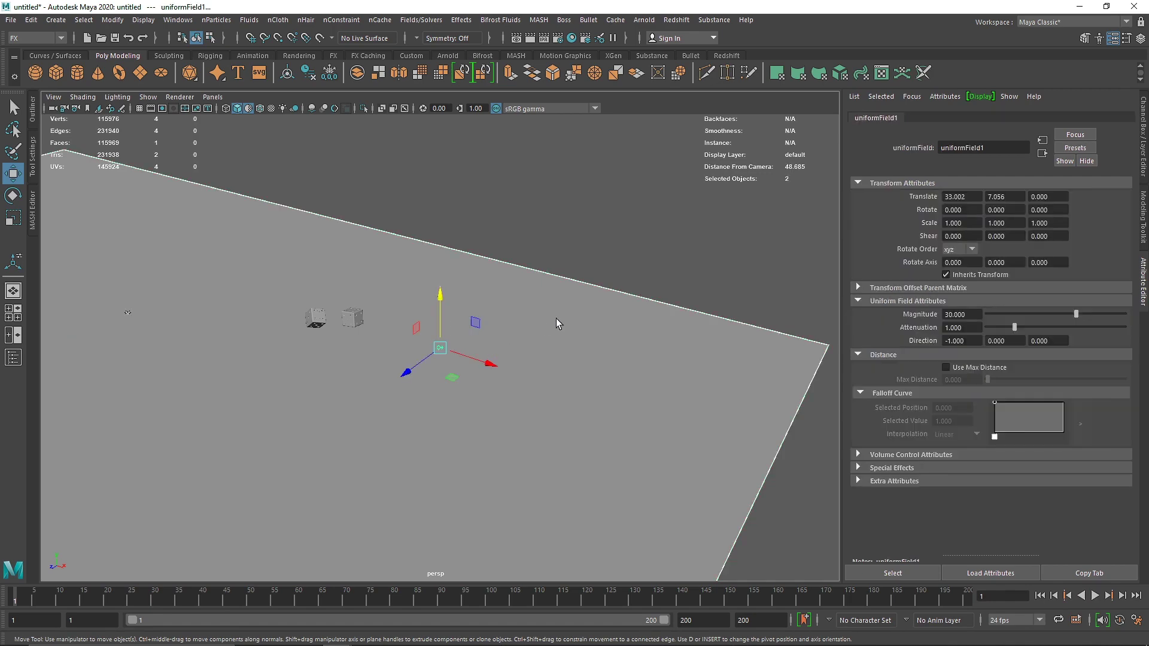
pyautogui.click(352, 317)
pyautogui.keyDown('shift'); pyautogui.click(313, 319); pyautogui.keyUp('shift')
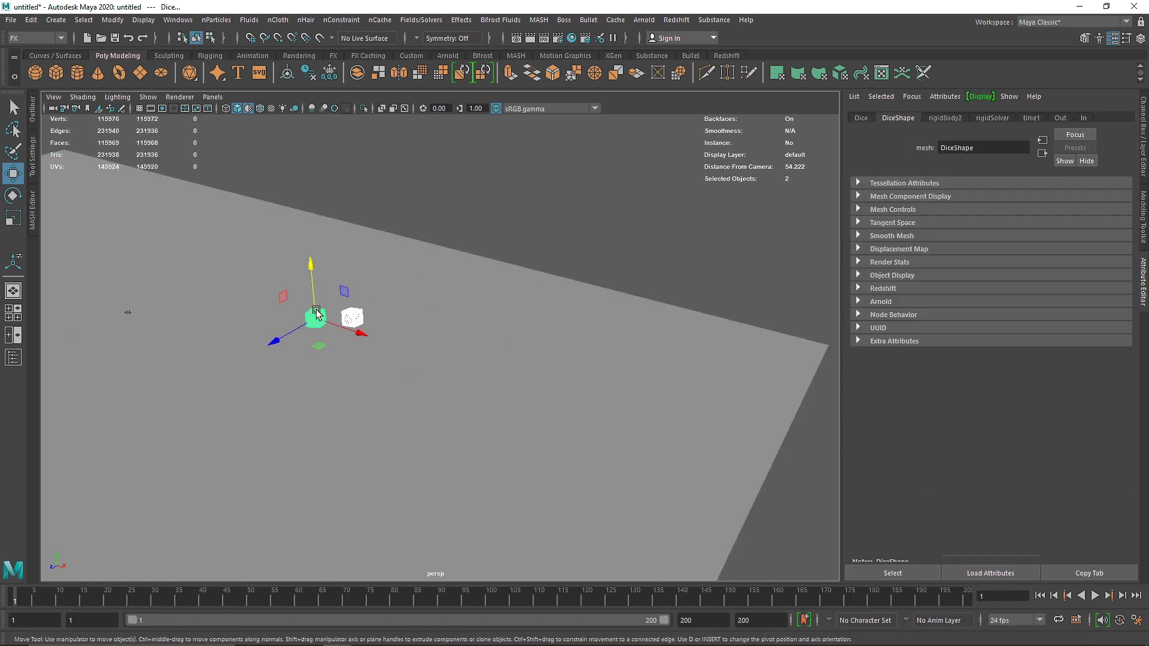
pyautogui.click(421, 20)
pyautogui.click(429, 120)
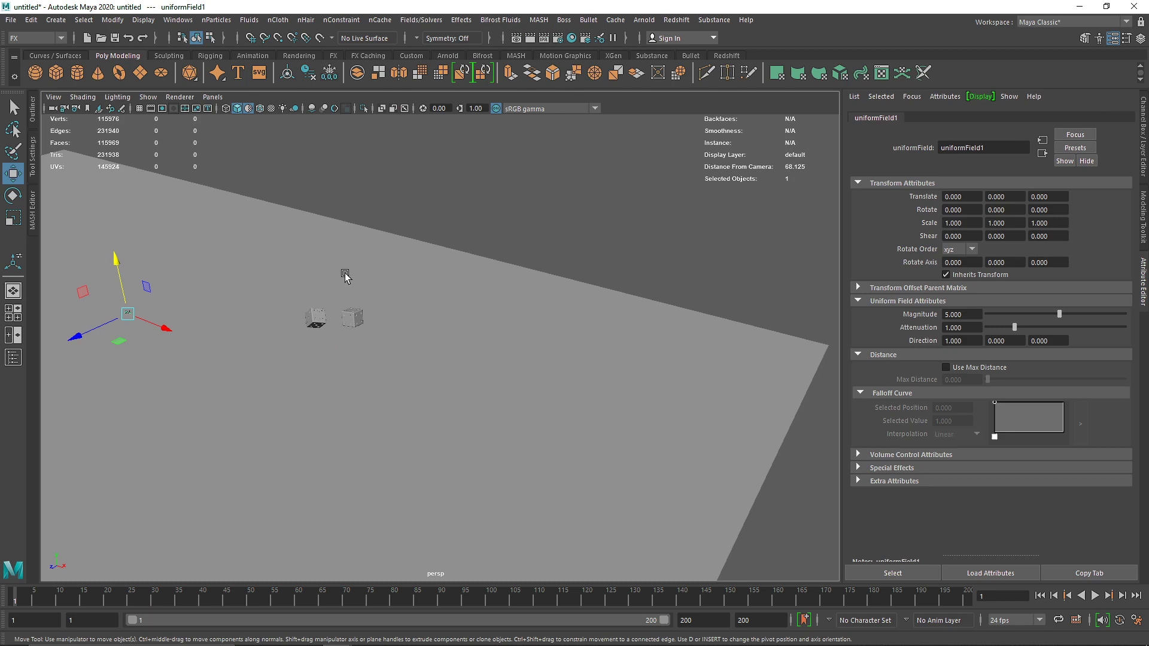
pyautogui.moveTo(171, 325); pyautogui.dragTo(547, 433)
pyautogui.moveTo(467, 409); pyautogui.dragTo(493, 320)
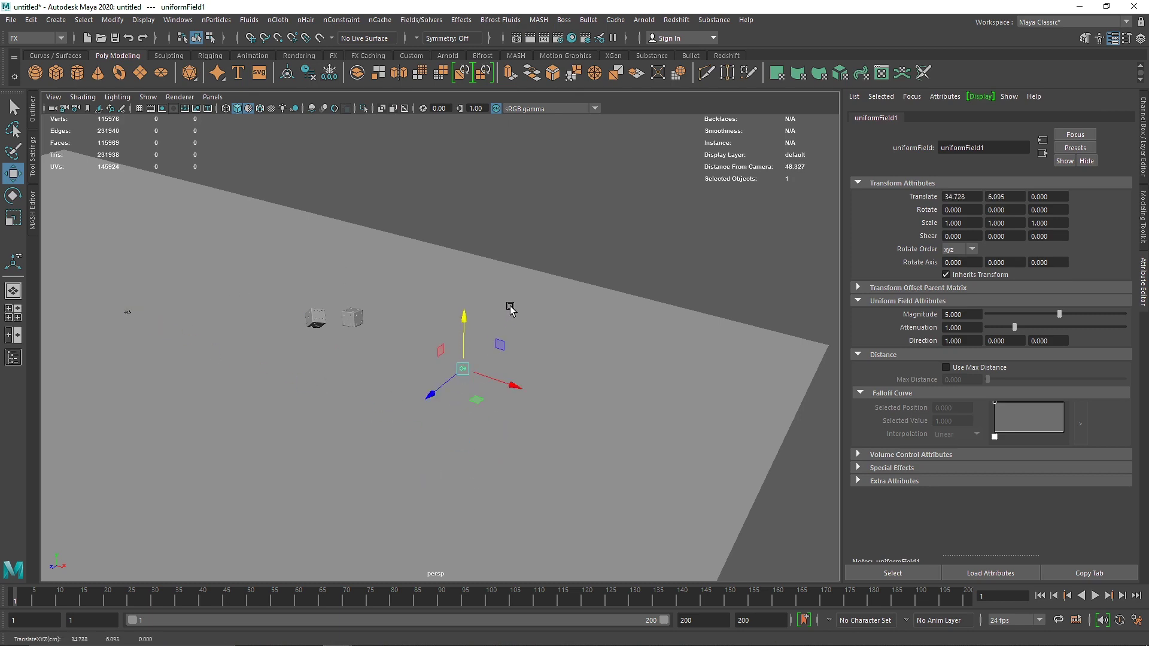
# Set the new uniform field's magnitude to 50 and X direction to -1, and replay the simulation from the first frame.
pyautogui.press('Return')
pyautogui.moveTo(962, 341); pyautogui.dragTo(948, 341)
pyautogui.click(1095, 596)
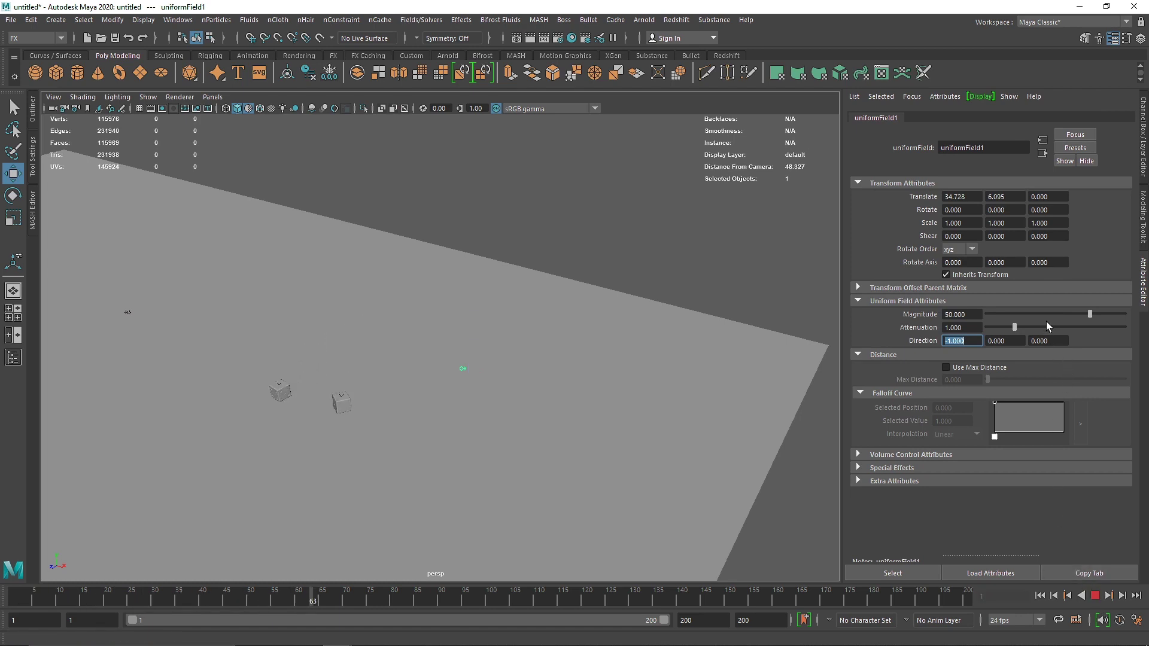
pyautogui.click(1040, 596)
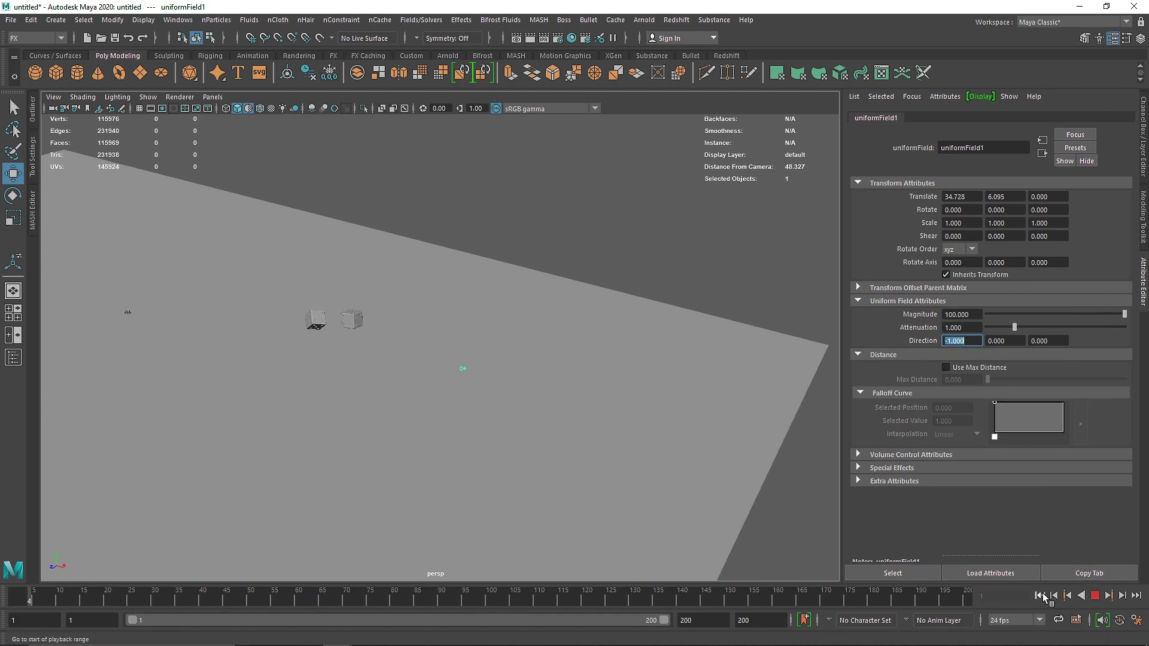
# Try a uniform field magnitude of 500 and replay the simulation from the first frame.
pyautogui.moveTo(949, 314); pyautogui.dragTo(931, 314)
pyautogui.write('5')
pyautogui.press('Return')
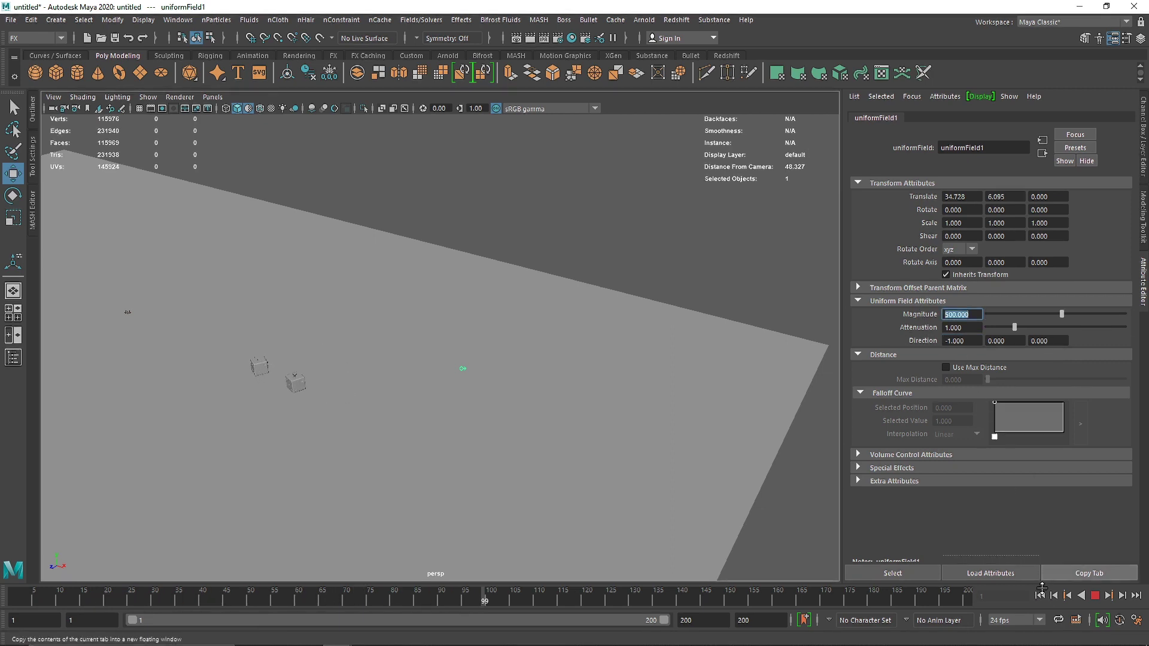
pyautogui.click(1040, 595)
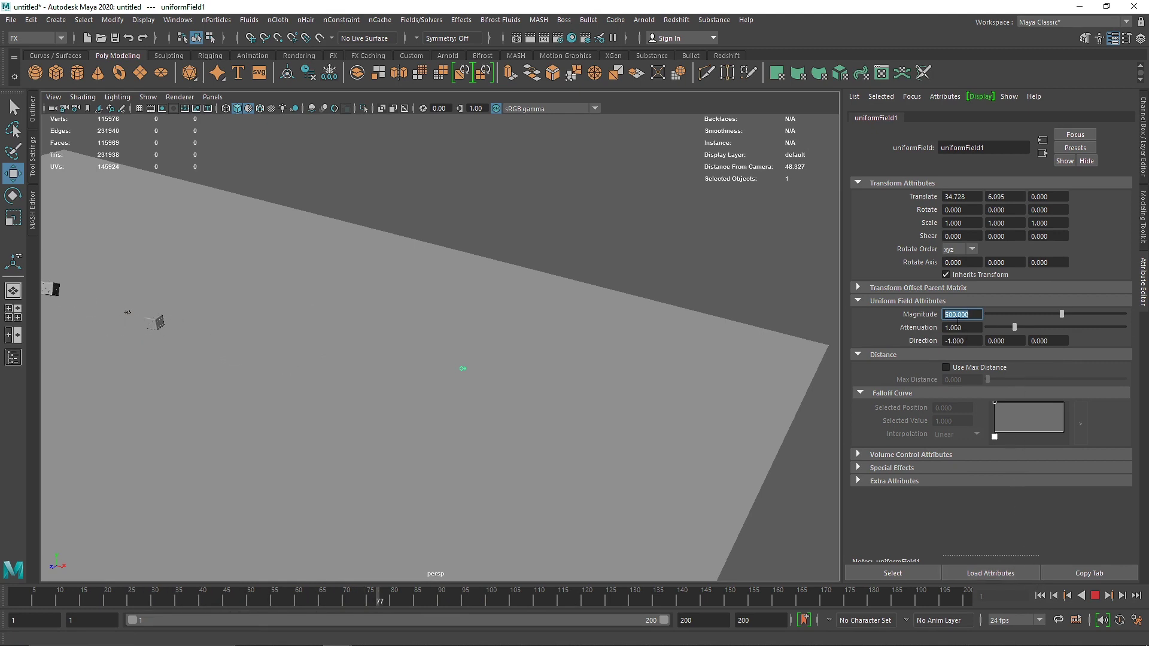
# Set the uniform field's magnitude to 300, replay the simulation from the first frame and stop it.
pyautogui.press('Return')
pyautogui.click(1039, 595)
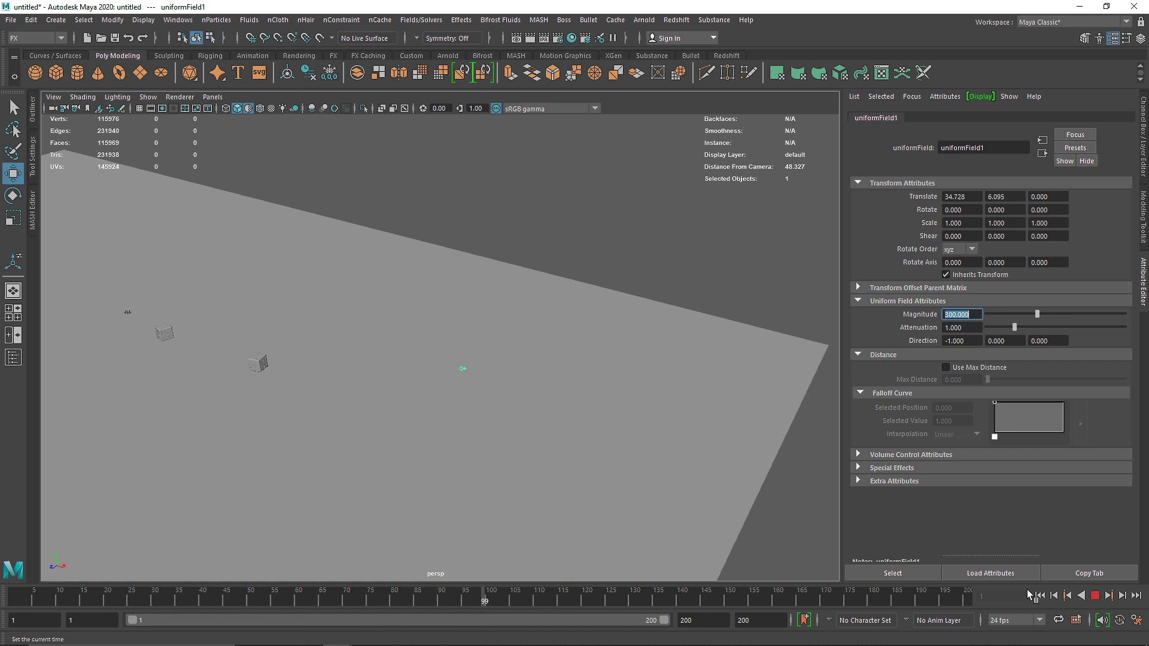
pyautogui.click(1095, 595)
# Play the simulation in a closer view to examine how the two dice roll, and stop it.
pyautogui.keyDown('alt'); pyautogui.moveTo(221, 380); pyautogui.dragTo(395, 406, button='middle'); pyautogui.keyUp('alt')
pyautogui.scroll(2, 405, 362)
pyautogui.keyDown('alt'); pyautogui.moveTo(405, 363); pyautogui.dragTo(387, 381, button='right'); pyautogui.keyUp('alt')
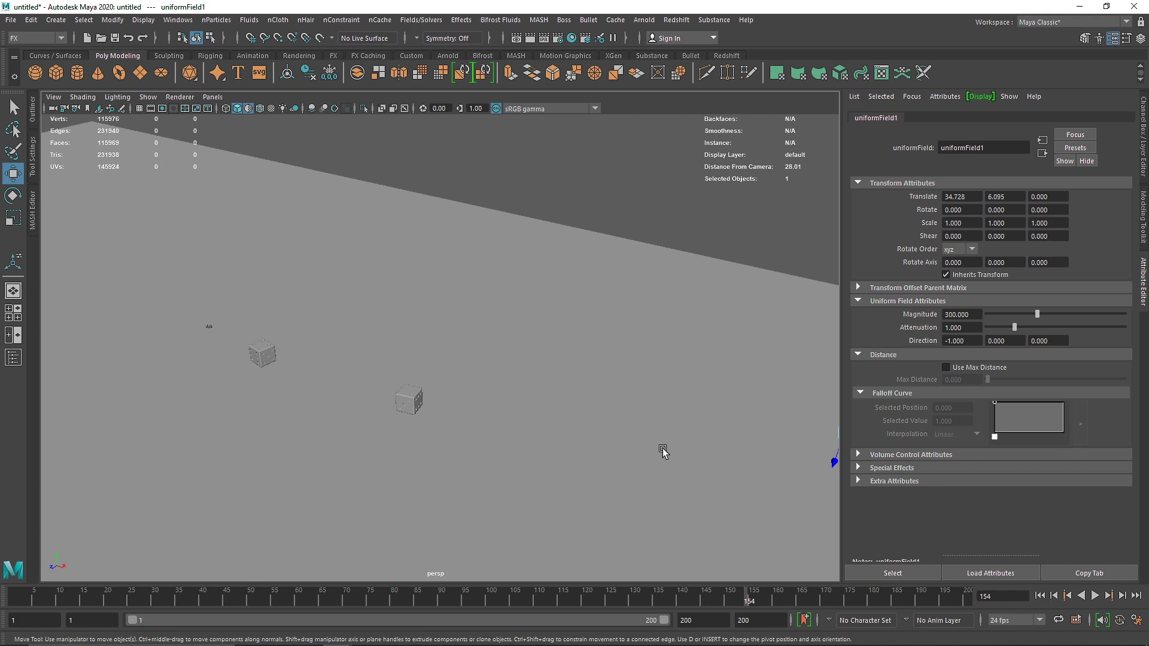
pyautogui.click(1094, 596)
pyautogui.keyDown('alt'); pyautogui.moveTo(339, 380); pyautogui.dragTo(169, 444); pyautogui.keyUp('alt')
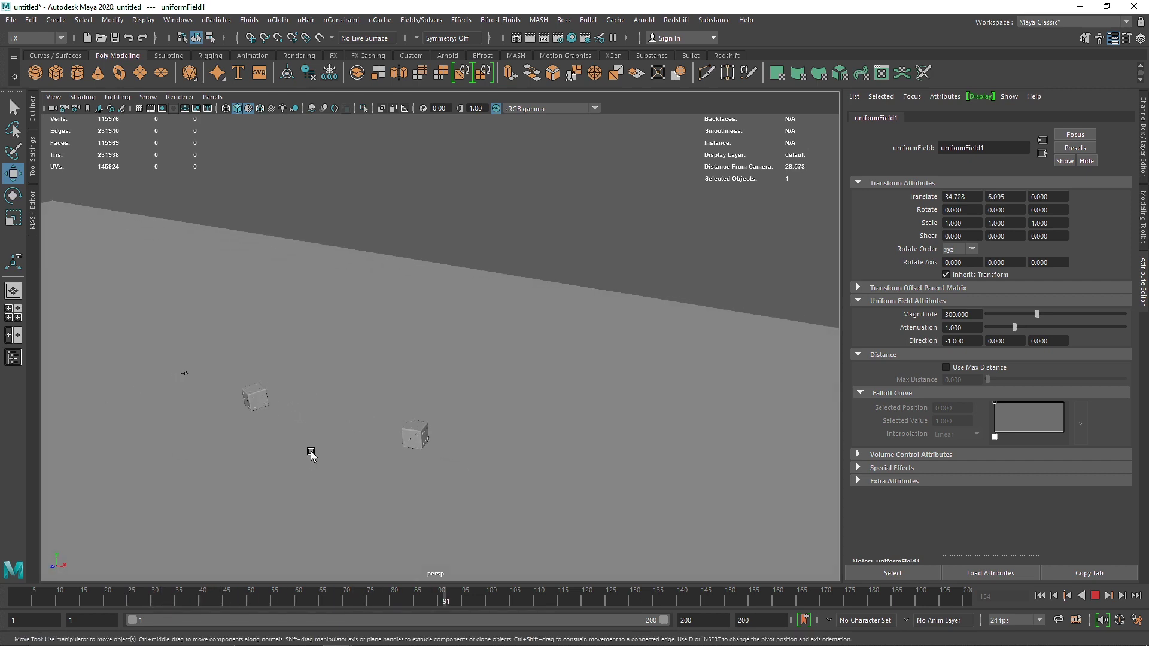
pyautogui.click(1096, 595)
# Key the uniform field's magnitude at 300 on the first frame.
pyautogui.rightClick(925, 311)
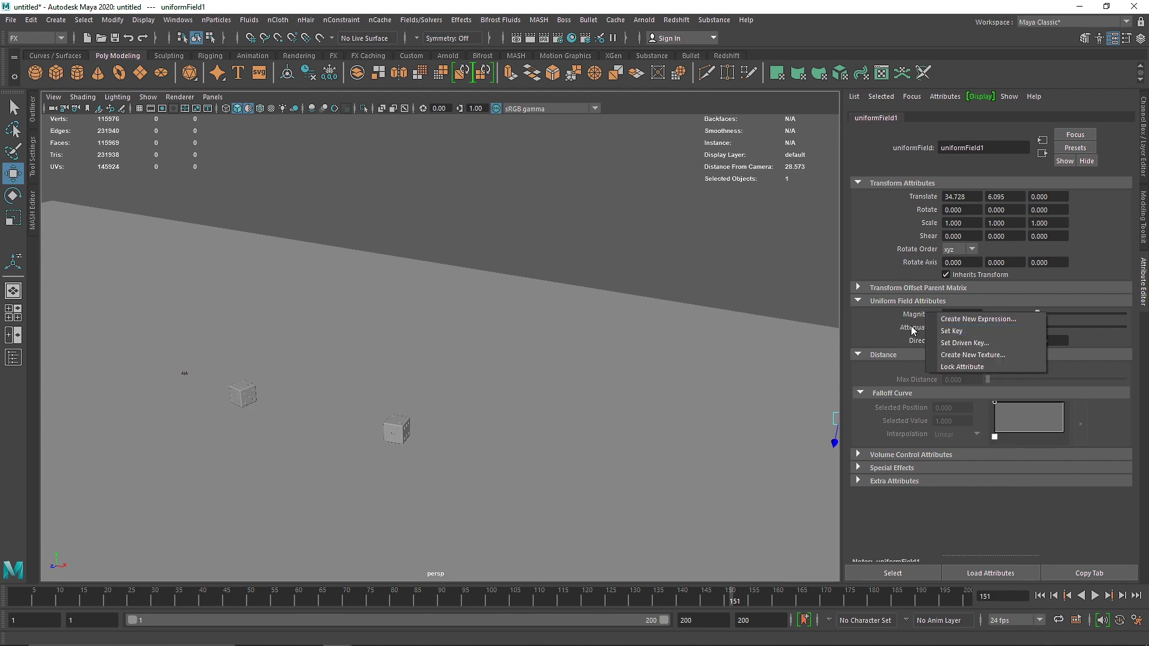
pyautogui.click(904, 333)
pyautogui.click(1039, 596)
pyautogui.rightClick(911, 315)
pyautogui.click(926, 330)
# Run the simulation to frame 42 and key the uniform field's magnitude at 300 there.
pyautogui.click(1096, 596)
pyautogui.click(1097, 596)
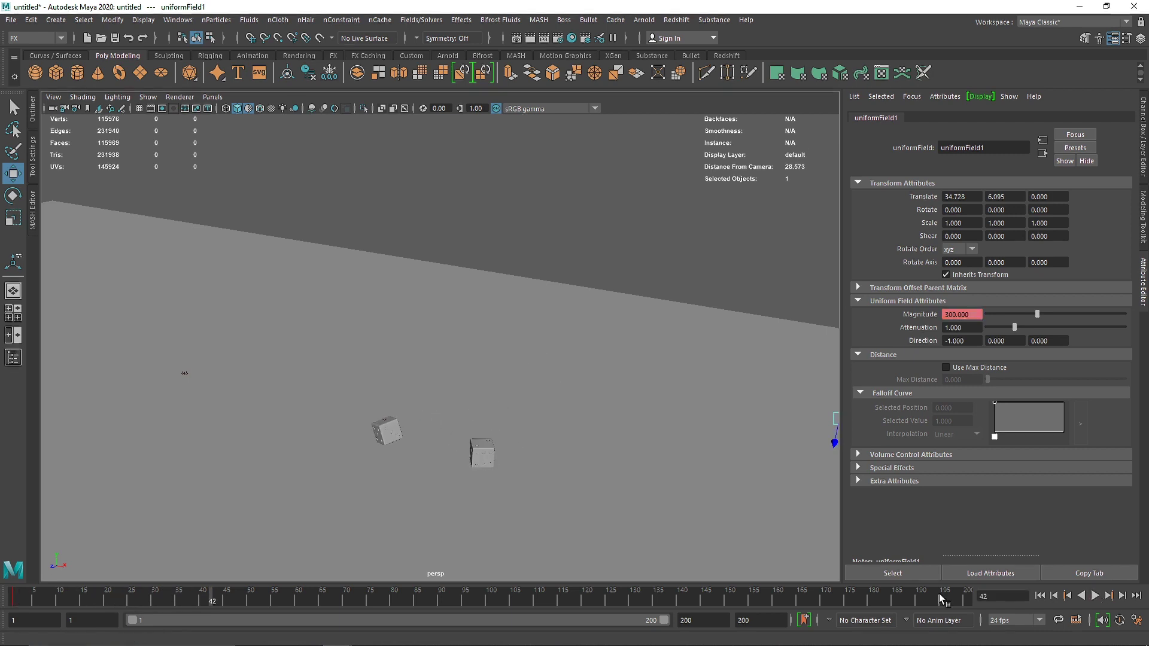
pyautogui.rightClick(930, 314)
pyautogui.click(946, 333)
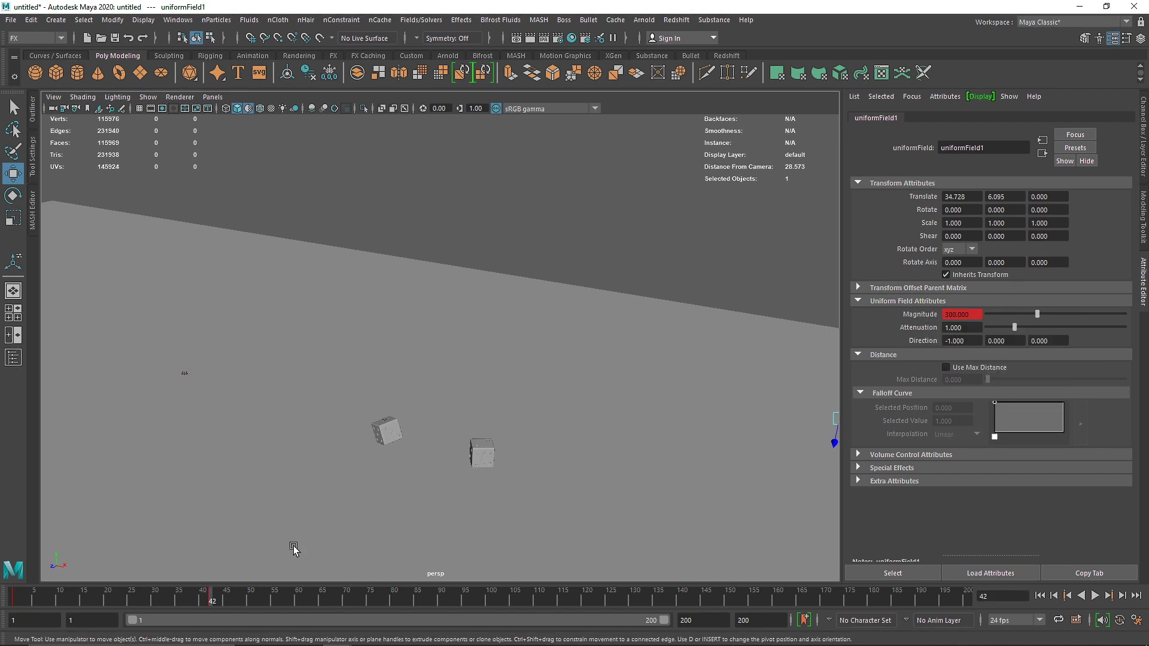
# Key the uniform field's magnitude at 0 on frame 44.
pyautogui.moveTo(208, 598); pyautogui.dragTo(221, 598)
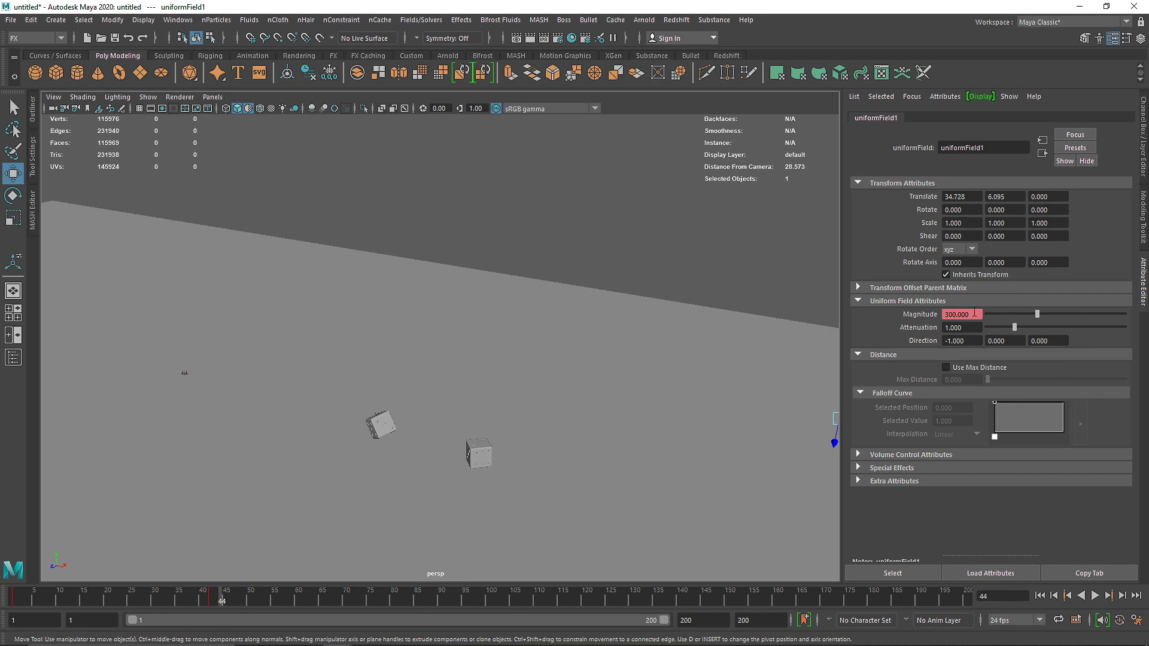
pyautogui.rightClick(919, 314)
pyautogui.click(946, 333)
# Play the simulation from the first frame to check how the dice move with the keyed magnitude, and stop it.
pyautogui.click(1041, 596)
pyautogui.click(1095, 596)
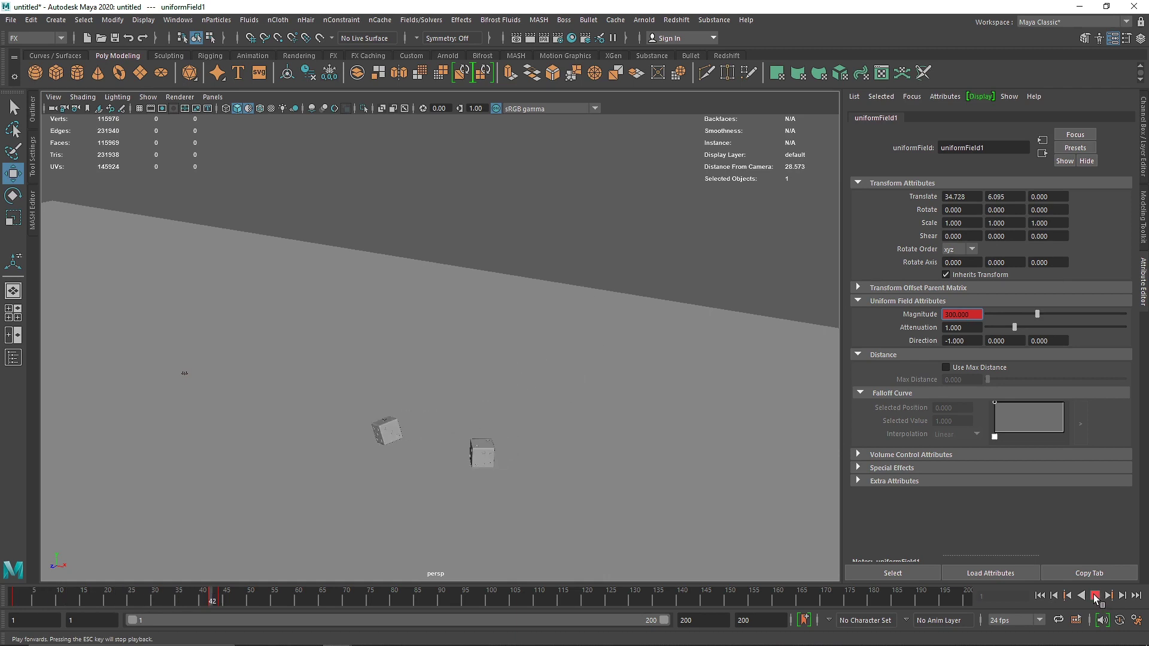
pyautogui.click(470, 450)
pyautogui.click(322, 411)
pyautogui.click(649, 220)
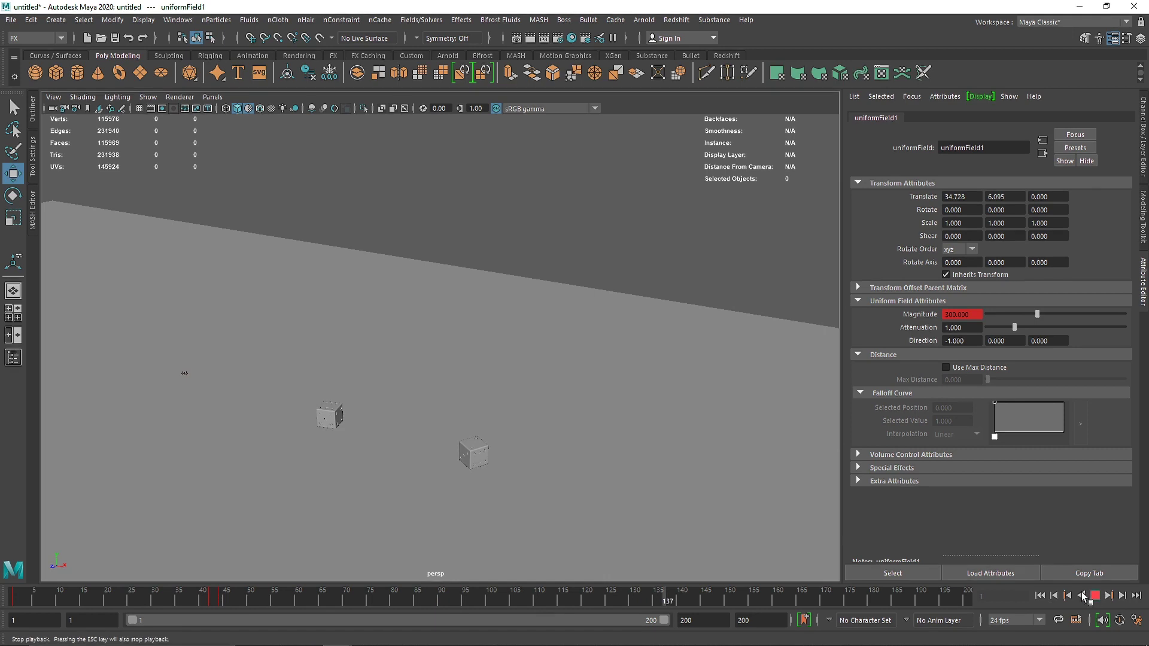
pyautogui.click(1095, 596)
# Check the uniform field's magnitude at the stopped frame, clear the selection and rewind to the first frame.
pyautogui.scroll(-4, 472, 467)
pyautogui.keyDown('alt'); pyautogui.moveTo(580, 409); pyautogui.dragTo(582, 415); pyautogui.keyUp('alt')
pyautogui.moveTo(680, 407); pyautogui.dragTo(680, 410)
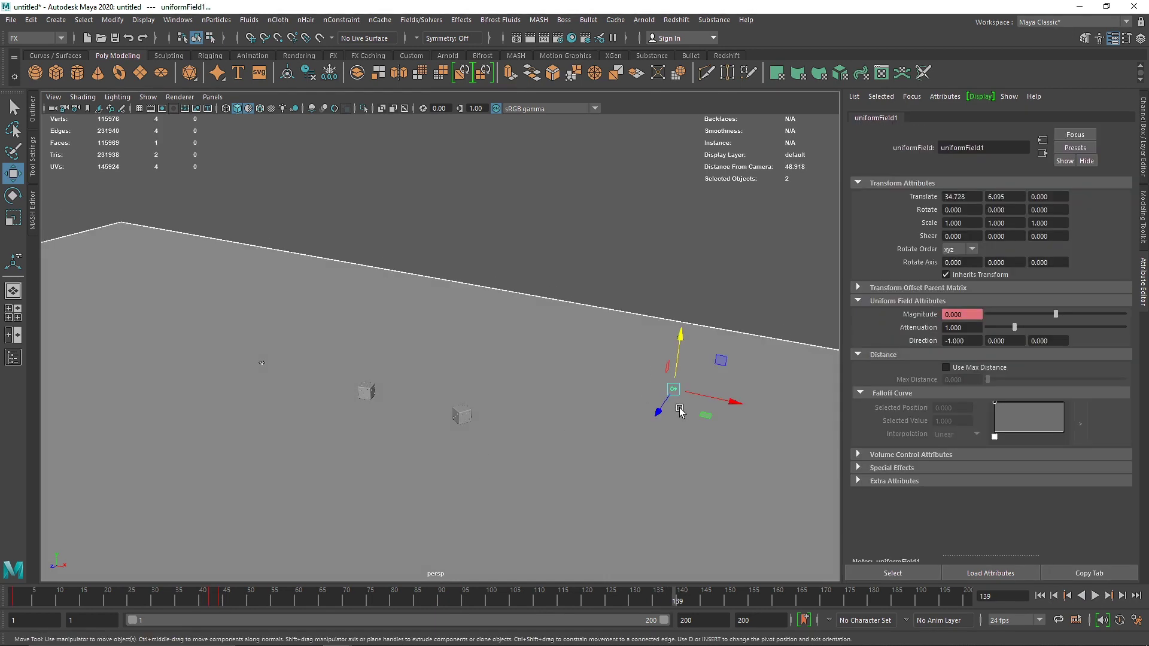
pyautogui.click(518, 349)
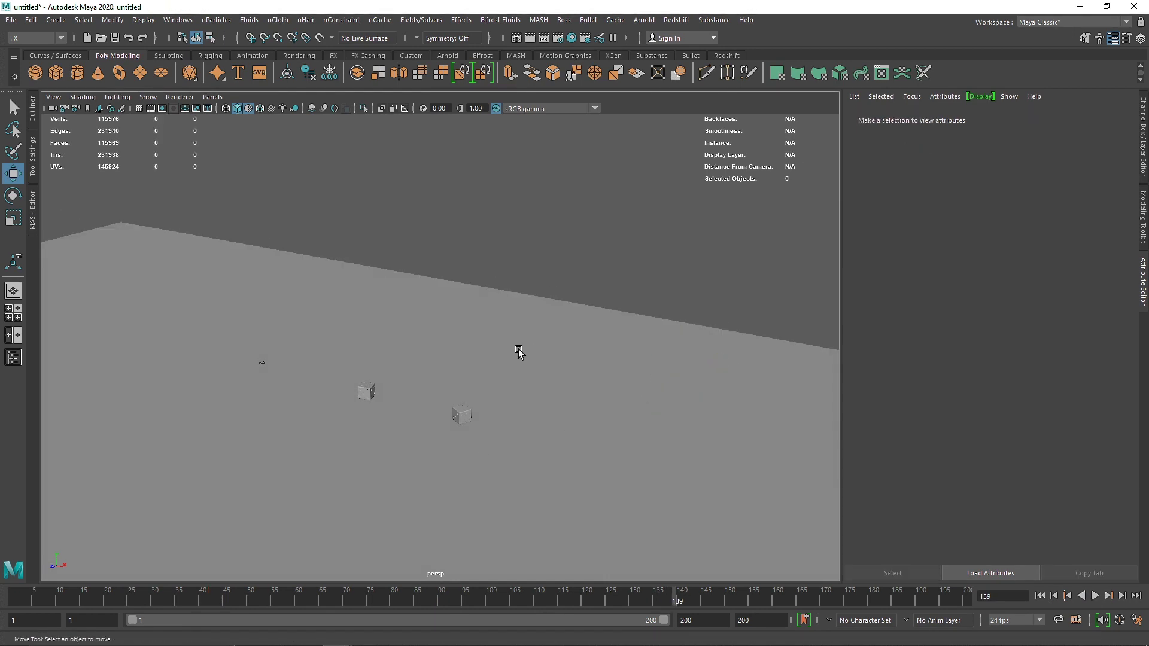
pyautogui.click(1039, 596)
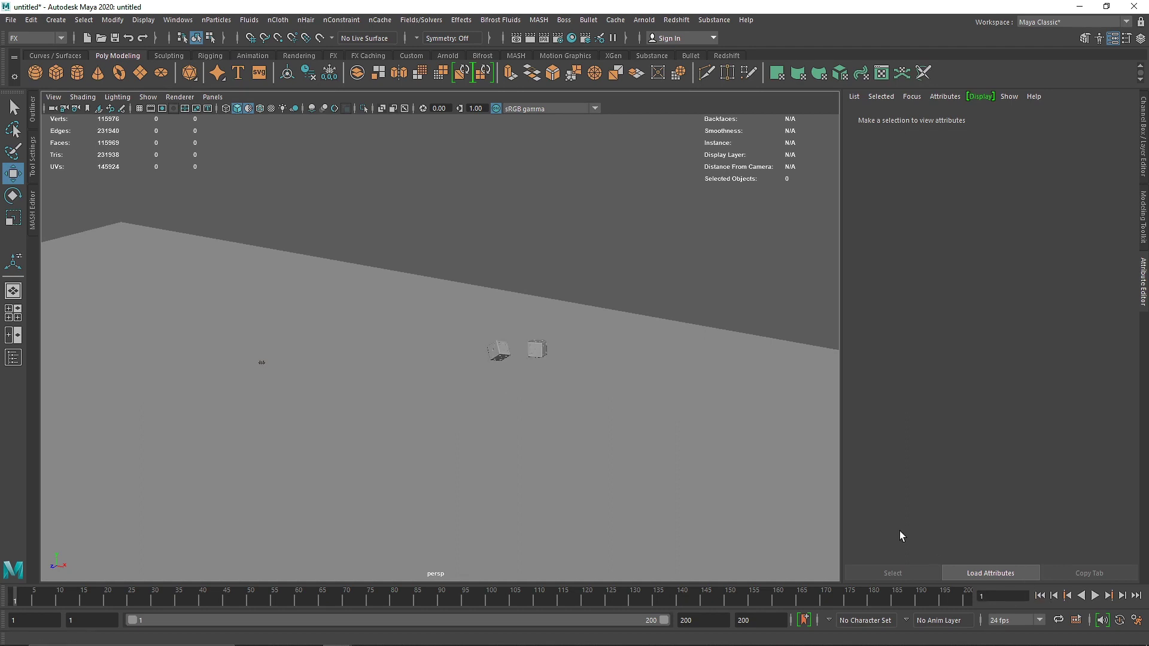
# Review the dynamic field types that can be created for the second die.
pyautogui.click(545, 346)
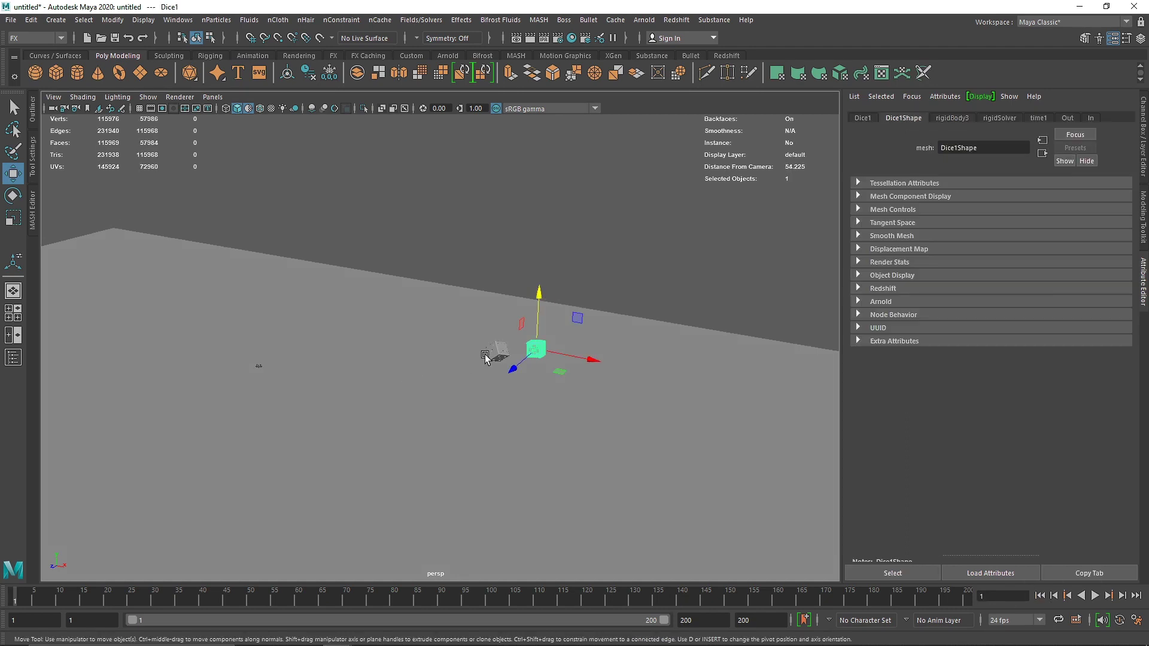
pyautogui.click(421, 20)
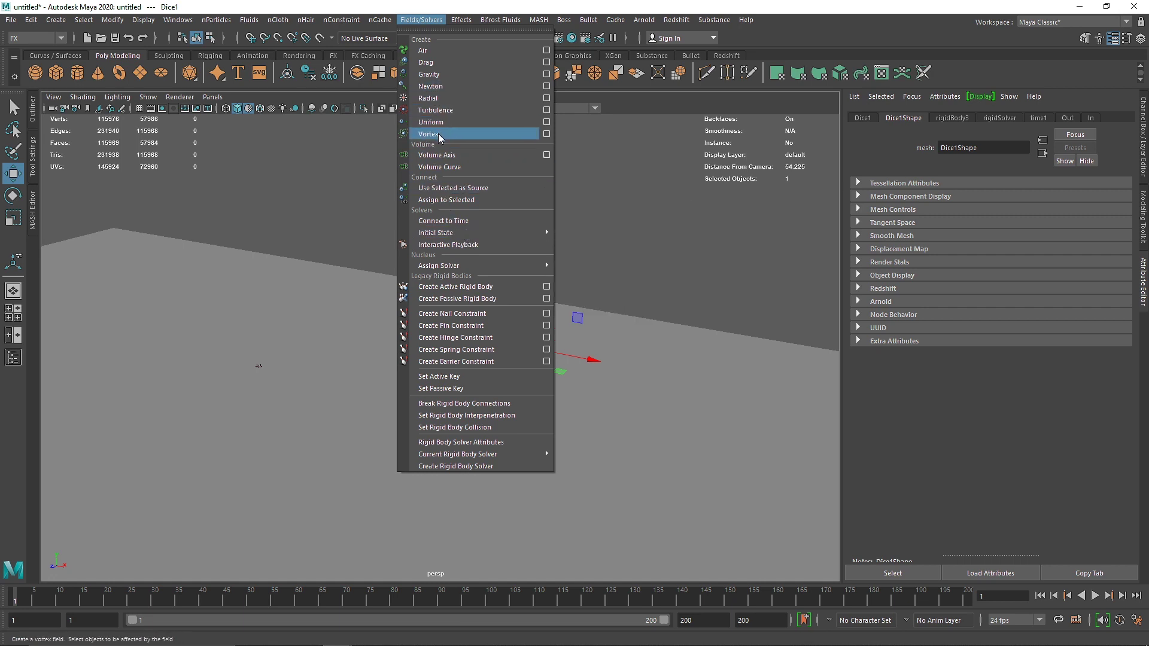
pyautogui.click(635, 263)
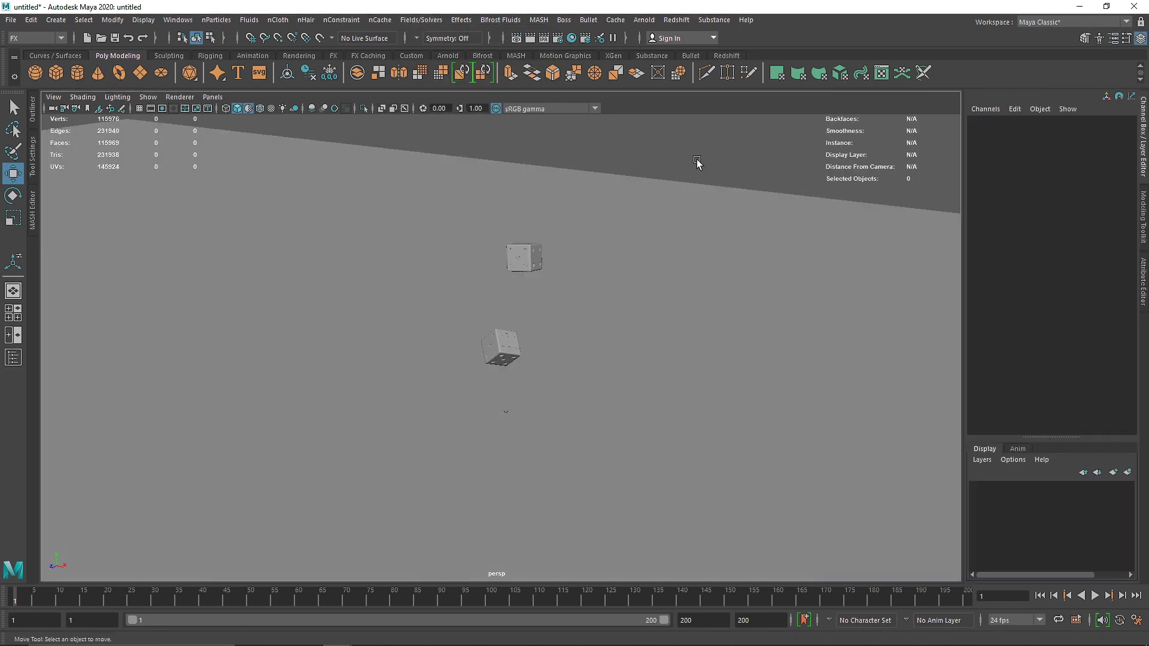
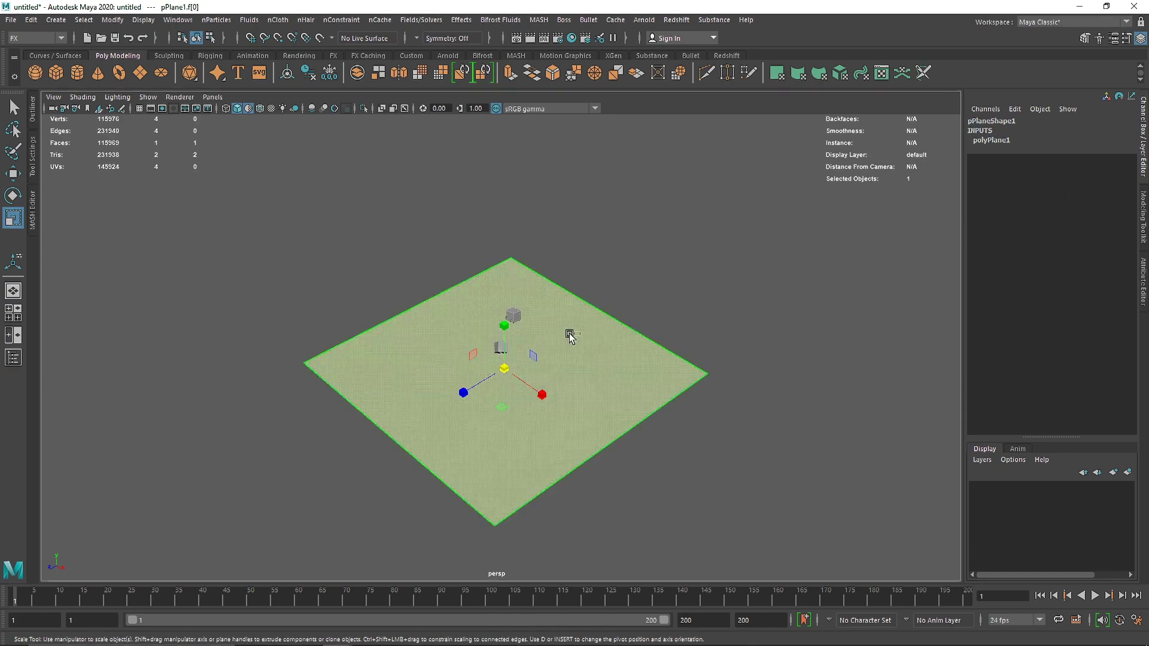
# Extrude the floor plane's face to form a border around an inset face, and delete the leftover underside face.
pyautogui.hotkey('ctrl', 'e')
pyautogui.moveTo(509, 369); pyautogui.dragTo(504, 371)
pyautogui.keyDown('alt'); pyautogui.moveTo(443, 376); pyautogui.dragTo(415, 335); pyautogui.keyUp('alt')
pyautogui.click(399, 332)
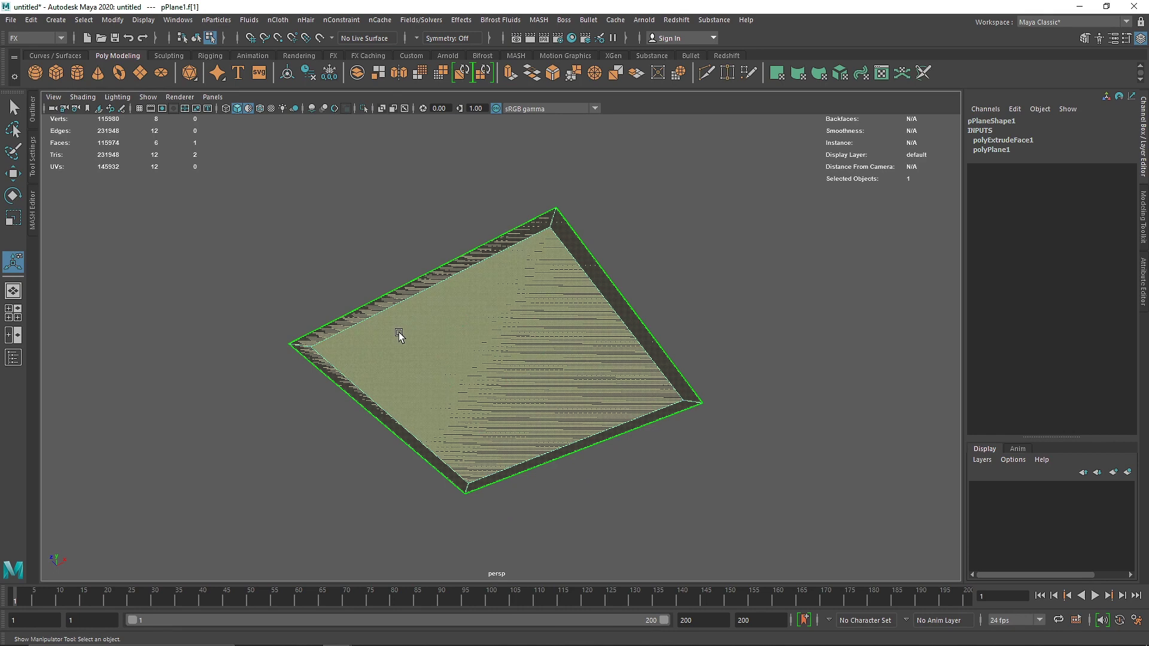
pyautogui.press('Delete')
pyautogui.keyDown('alt'); pyautogui.moveTo(487, 287); pyautogui.dragTo(467, 382); pyautogui.keyUp('alt')
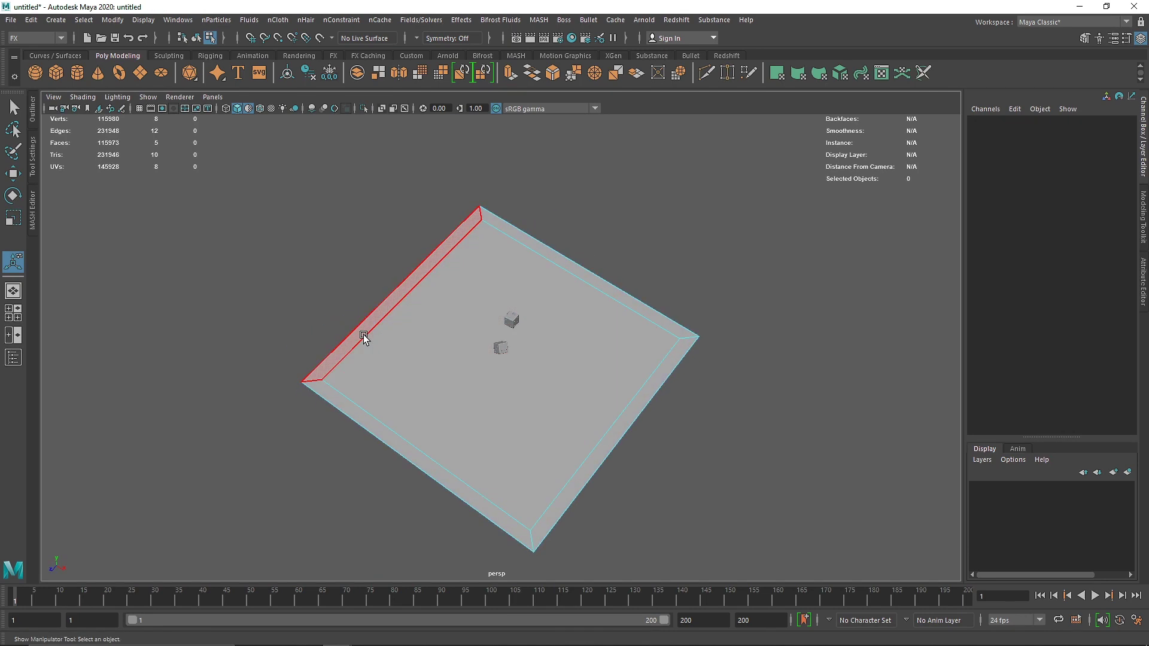
# Extrude the floor's border faces upward about 0.51 into a rim and bevel it with fraction 0.7 and 12 segments.
pyautogui.doubleClick(333, 397)
pyautogui.keyDown('alt'); pyautogui.moveTo(383, 407); pyautogui.dragTo(416, 367); pyautogui.keyUp('alt')
pyautogui.hotkey('ctrl', 'e')
pyautogui.moveTo(335, 429); pyautogui.dragTo(333, 454)
pyautogui.keyDown('shift'); pyautogui.moveTo(224, 337); pyautogui.dragTo(277, 339, button='right'); pyautogui.keyUp('shift')
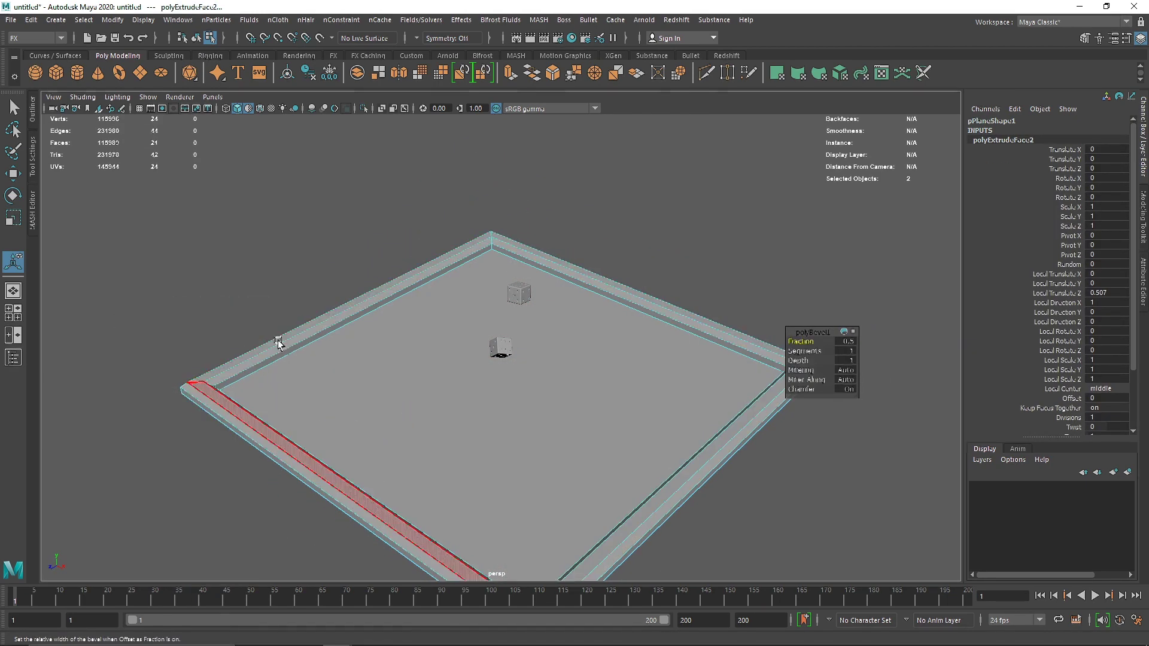
pyautogui.moveTo(808, 353)
pyautogui.mouseDown()
pyautogui.moveTo(867, 356)
pyautogui.moveTo(796, 341)
pyautogui.mouseUp()
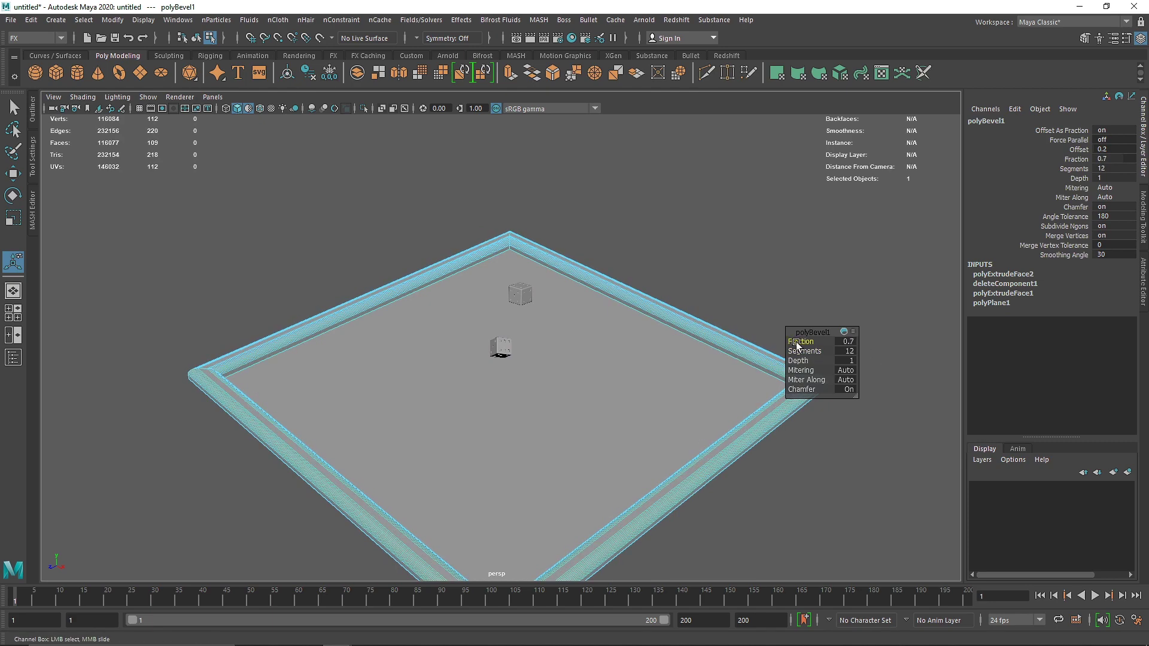
# Lower the tray's inner floor face by about 0.36 units and return to object selection.
pyautogui.moveTo(501, 265); pyautogui.dragTo(604, 264, button='right')
pyautogui.moveTo(675, 213); pyautogui.dragTo(674, 212, button='right')
pyautogui.click(674, 211)
pyautogui.keyDown('alt'); pyautogui.moveTo(599, 270); pyautogui.dragTo(517, 336); pyautogui.keyUp('alt')
pyautogui.click(380, 340)
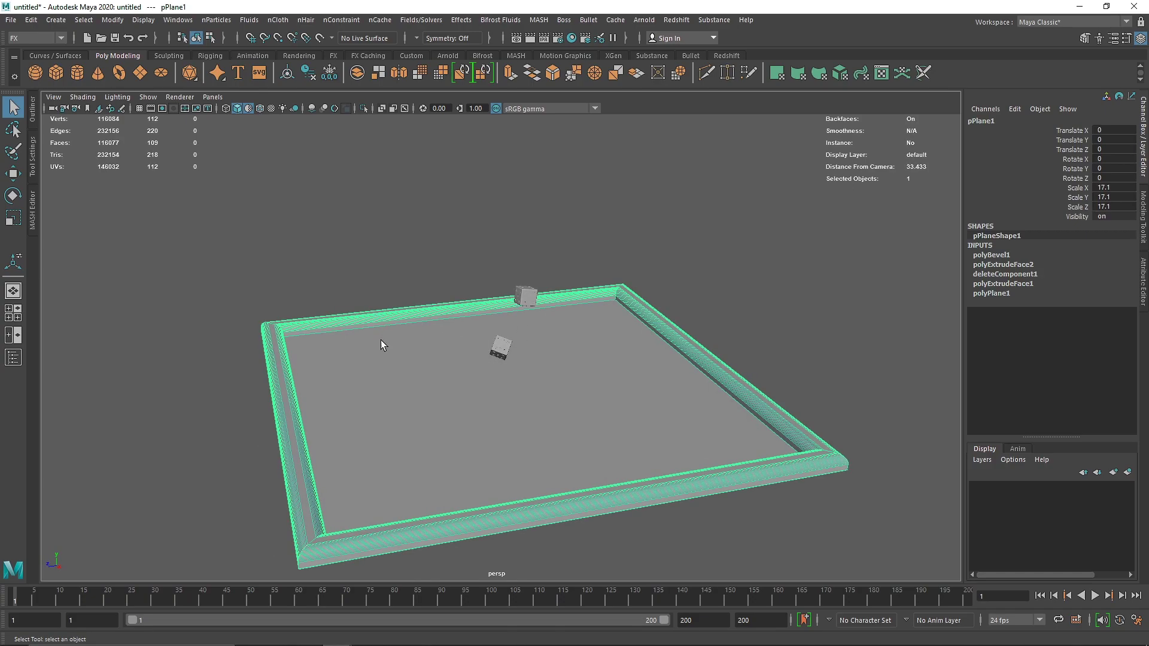
pyautogui.moveTo(380, 267); pyautogui.dragTo(383, 331, button='right')
pyautogui.click(520, 332)
pyautogui.press('w')
pyautogui.moveTo(520, 332); pyautogui.dragTo(509, 347)
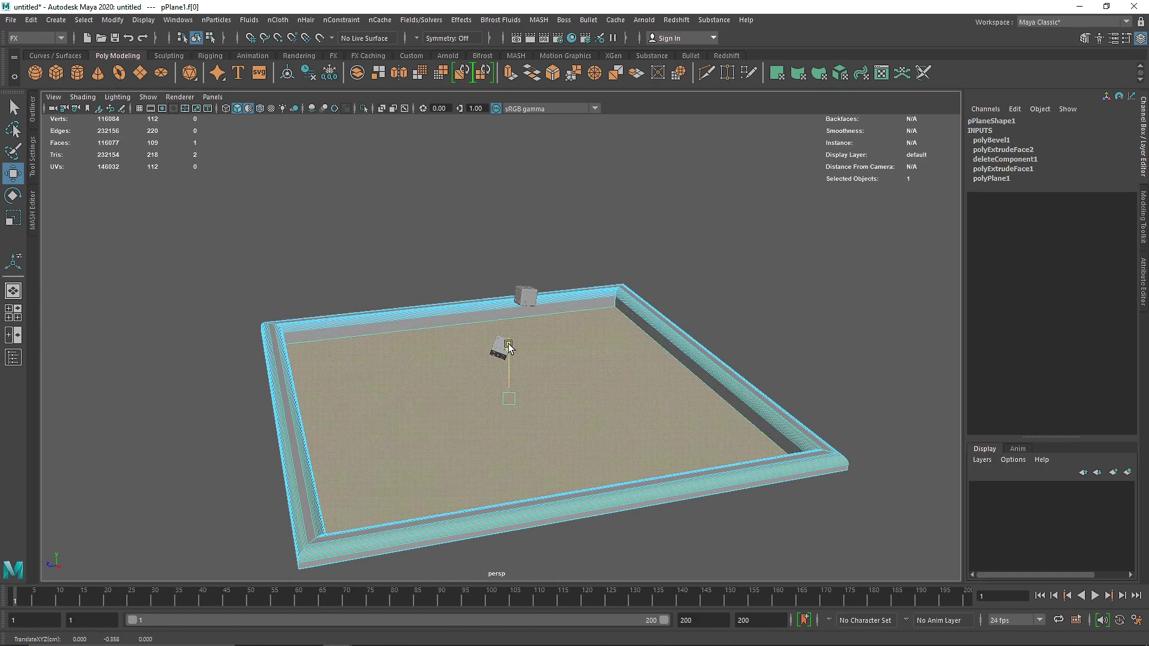
pyautogui.moveTo(466, 389)
pyautogui.keyDown('alt'); pyautogui.mouseDown()
pyautogui.moveTo(498, 345)
pyautogui.moveTo(462, 385)
pyautogui.mouseUp(); pyautogui.keyUp('alt')
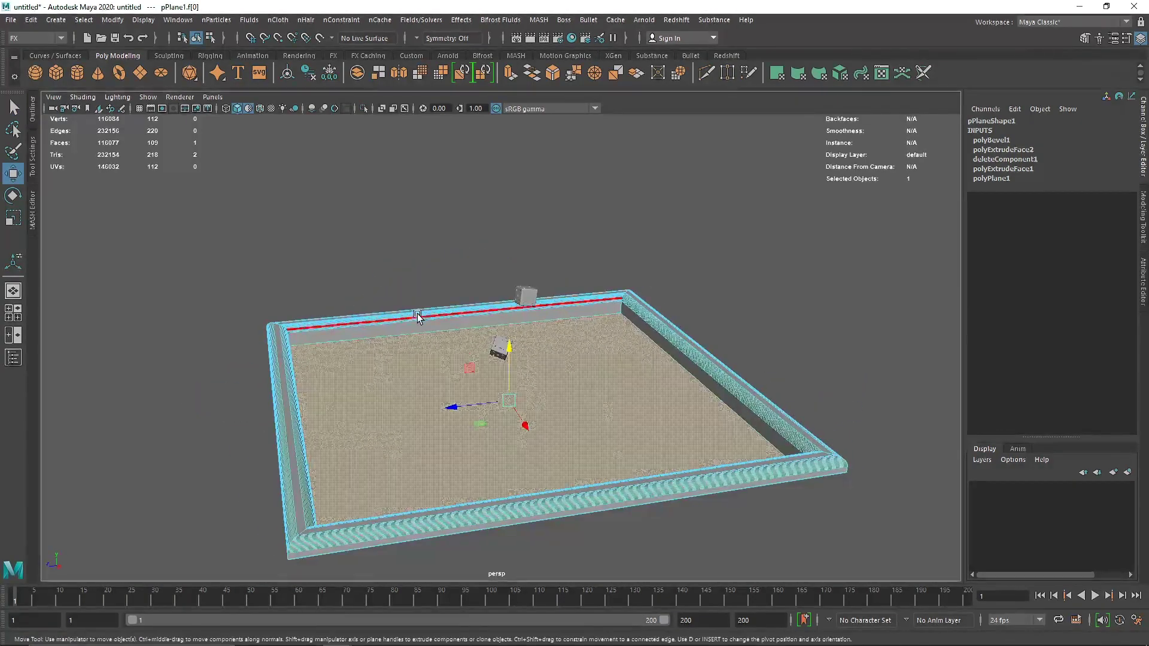
pyautogui.moveTo(417, 318); pyautogui.dragTo(547, 238, button='right')
pyautogui.click(487, 269)
# Move both dice to the tray's edge at about X 10 and adjust their offset from each other.
pyautogui.keyDown('alt'); pyautogui.moveTo(487, 270); pyautogui.dragTo(581, 337); pyautogui.keyUp('alt')
pyautogui.click(506, 351)
pyautogui.keyDown('shift'); pyautogui.click(528, 292); pyautogui.keyUp('shift')
pyautogui.moveTo(568, 299); pyautogui.dragTo(782, 319)
pyautogui.click(829, 362)
pyautogui.click(772, 386)
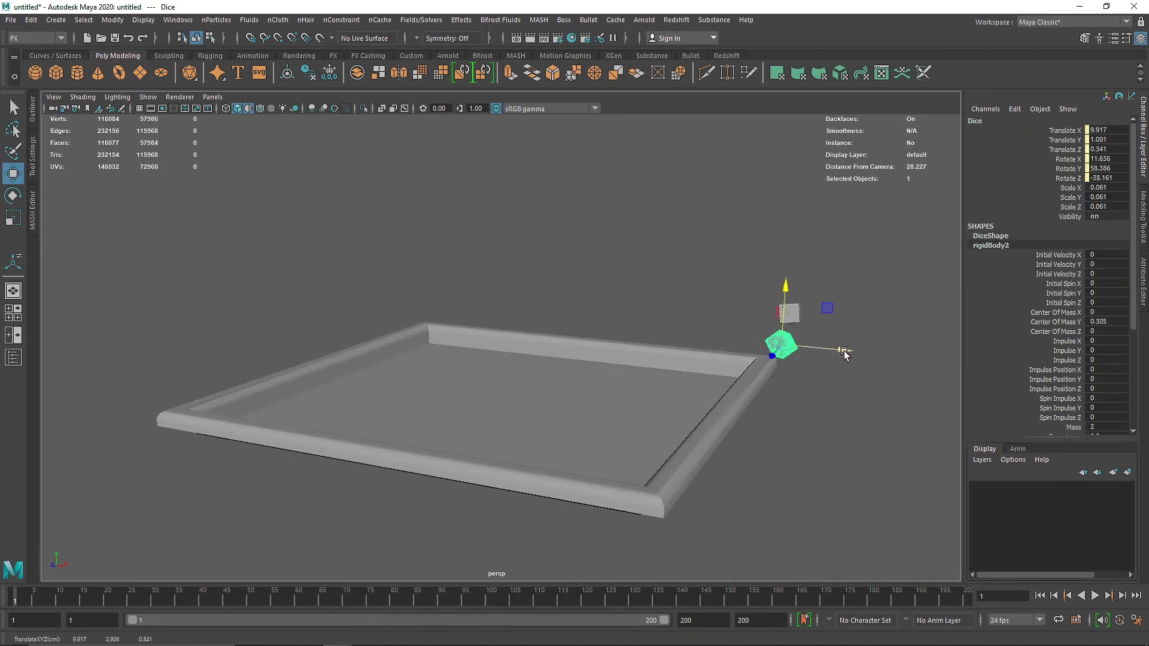
pyautogui.moveTo(844, 351); pyautogui.dragTo(836, 350)
pyautogui.click(823, 396)
pyautogui.moveTo(768, 285); pyautogui.dragTo(821, 352)
pyautogui.keyDown('alt'); pyautogui.moveTo(808, 403); pyautogui.dragTo(833, 414); pyautogui.keyUp('alt')
# Delete the tray's history, freeze its transformations and make it a passive rigid body.
pyautogui.click(464, 354)
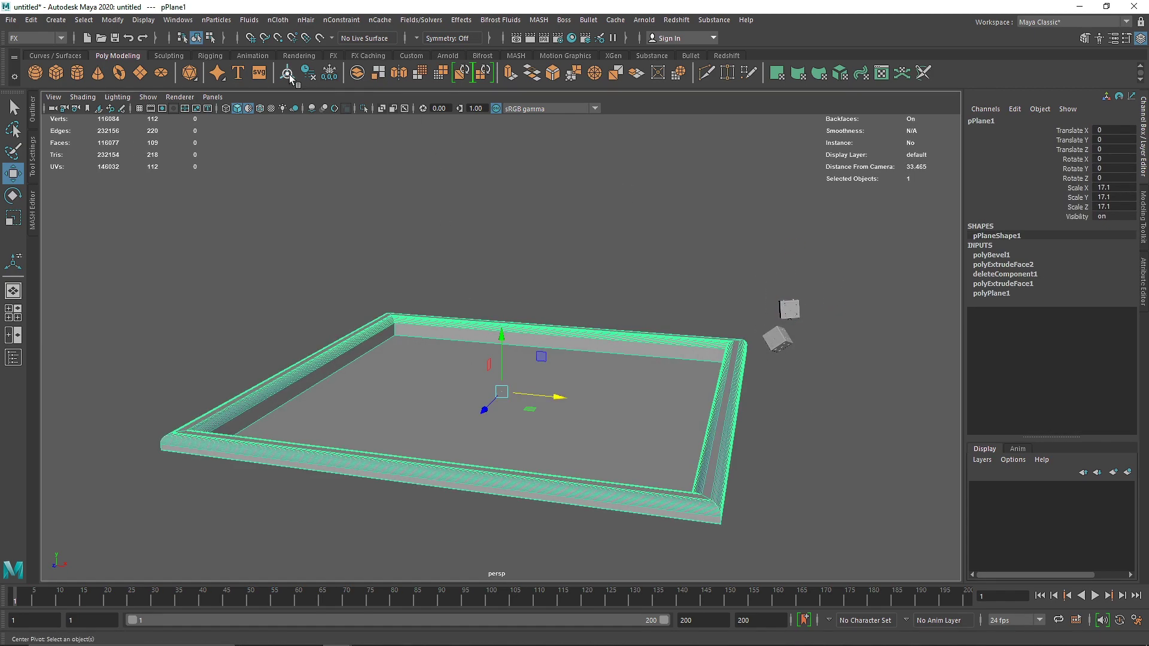
pyautogui.click(308, 73)
pyautogui.click(329, 73)
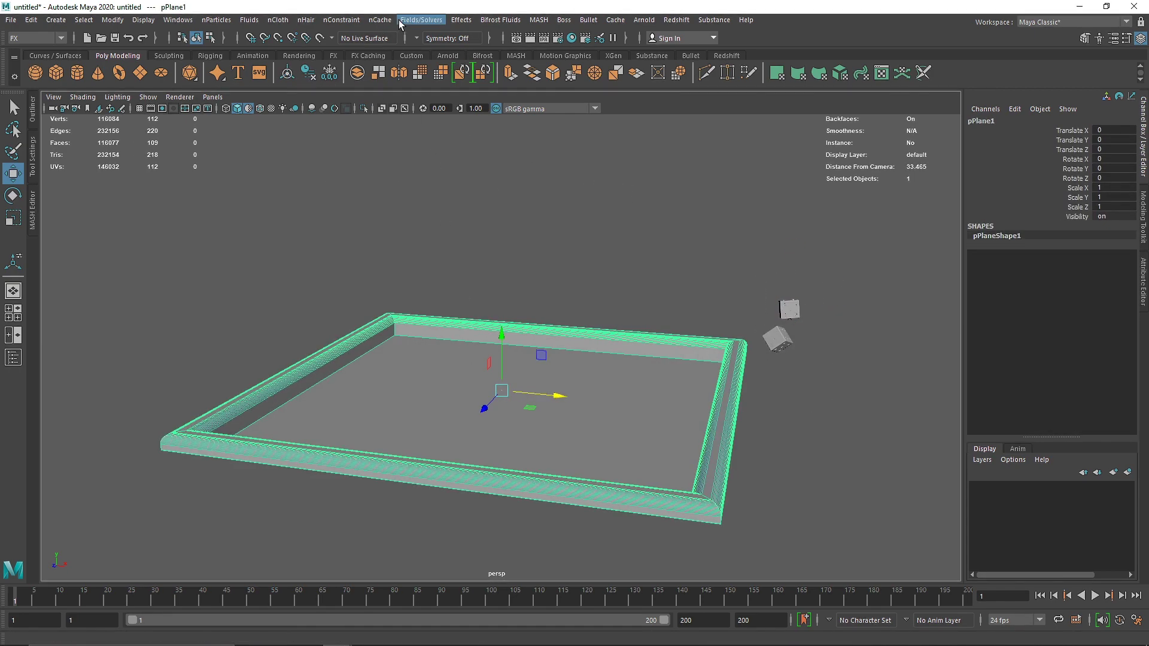
pyautogui.click(400, 21)
pyautogui.click(474, 299)
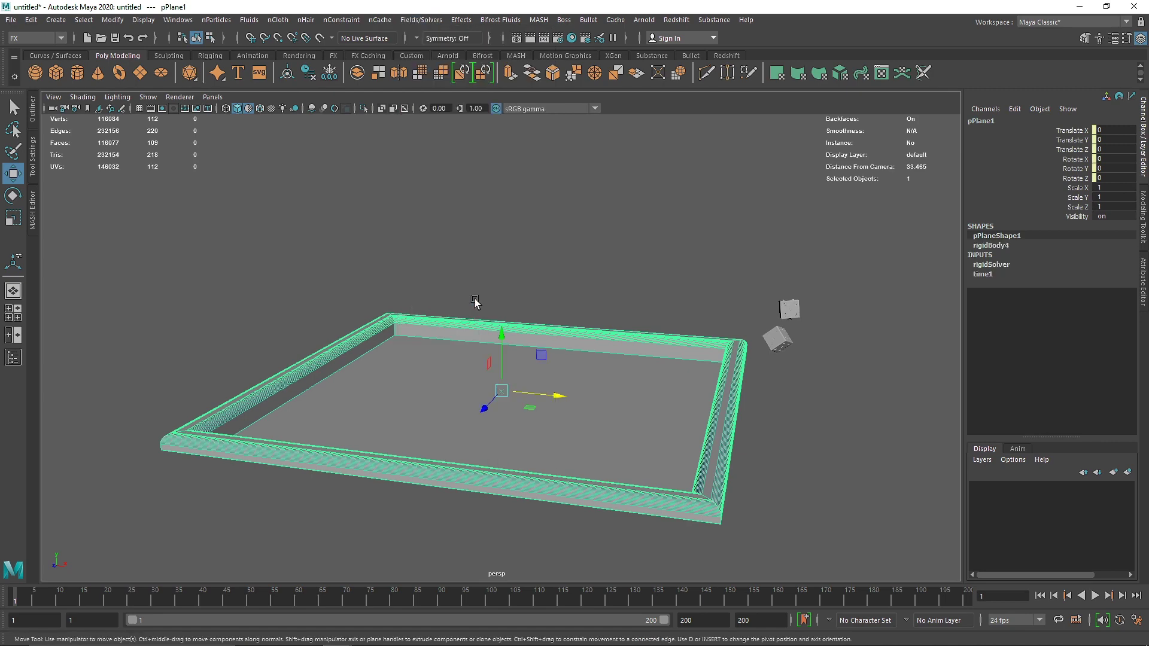
# Create a gravity field that affects both dice.
pyautogui.click(785, 350)
pyautogui.keyDown('shift'); pyautogui.click(790, 310); pyautogui.keyUp('shift')
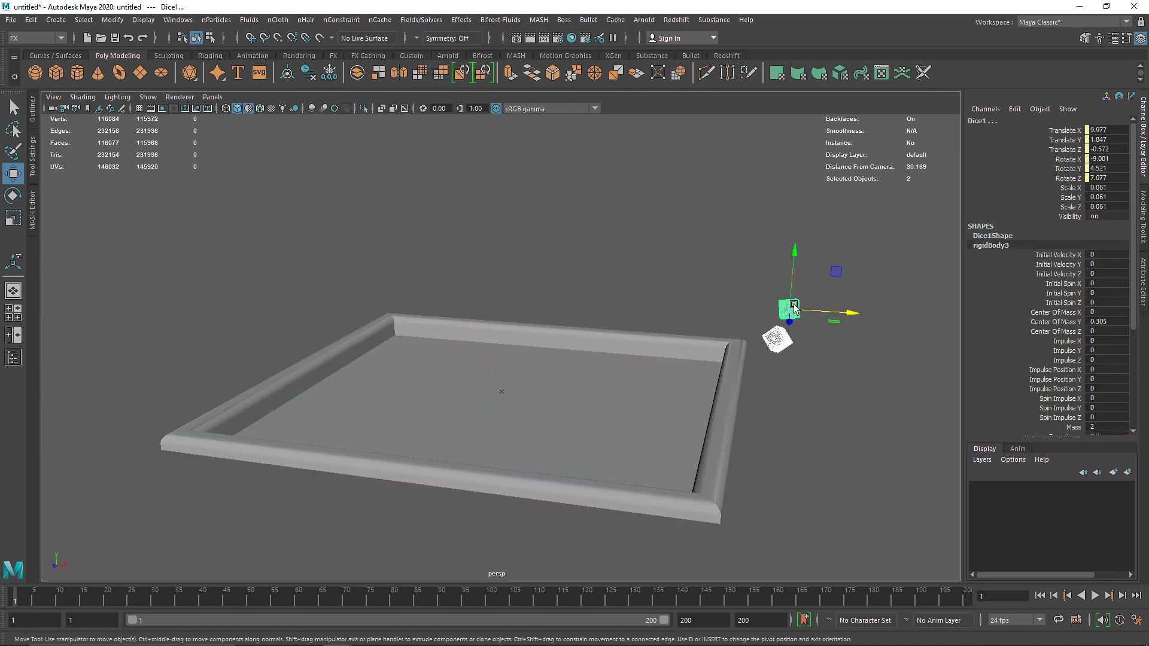
pyautogui.click(421, 20)
pyautogui.click(436, 74)
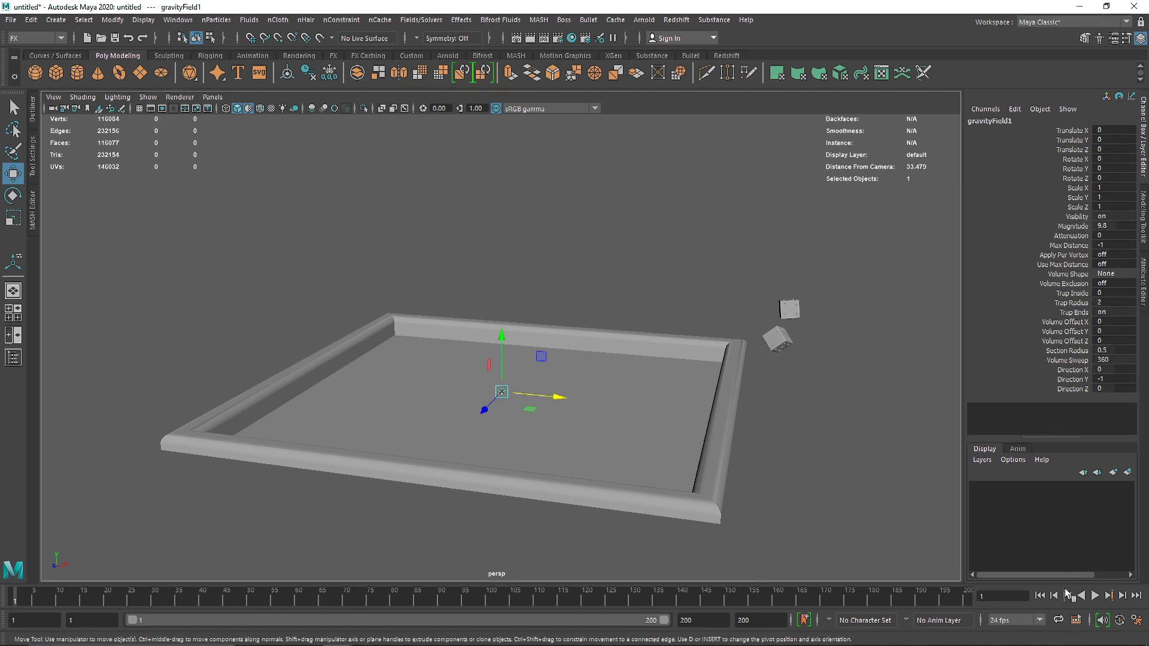
# Play the simulation briefly to check how the dice fall under gravity, and rewind to the first frame.
pyautogui.click(1096, 596)
pyautogui.click(1097, 598)
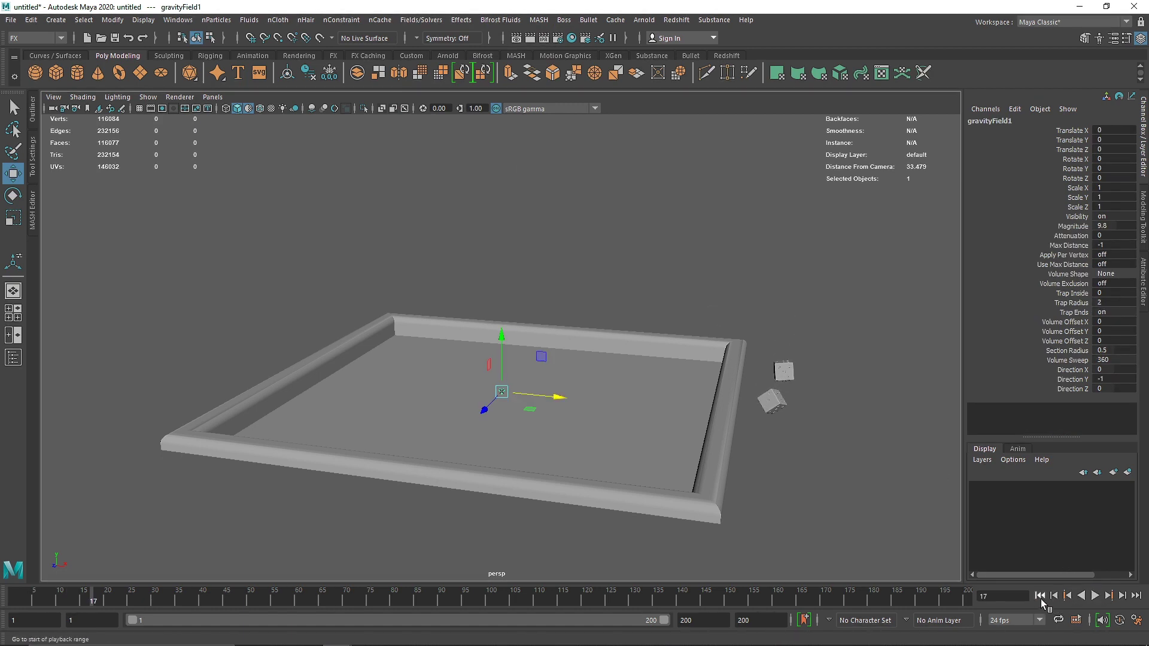
pyautogui.click(1040, 598)
# Create an air field for both dice and move it outside the tray to about X 14.8, Y 3.3.
pyautogui.click(775, 344)
pyautogui.keyDown('shift'); pyautogui.click(790, 309); pyautogui.keyUp('shift')
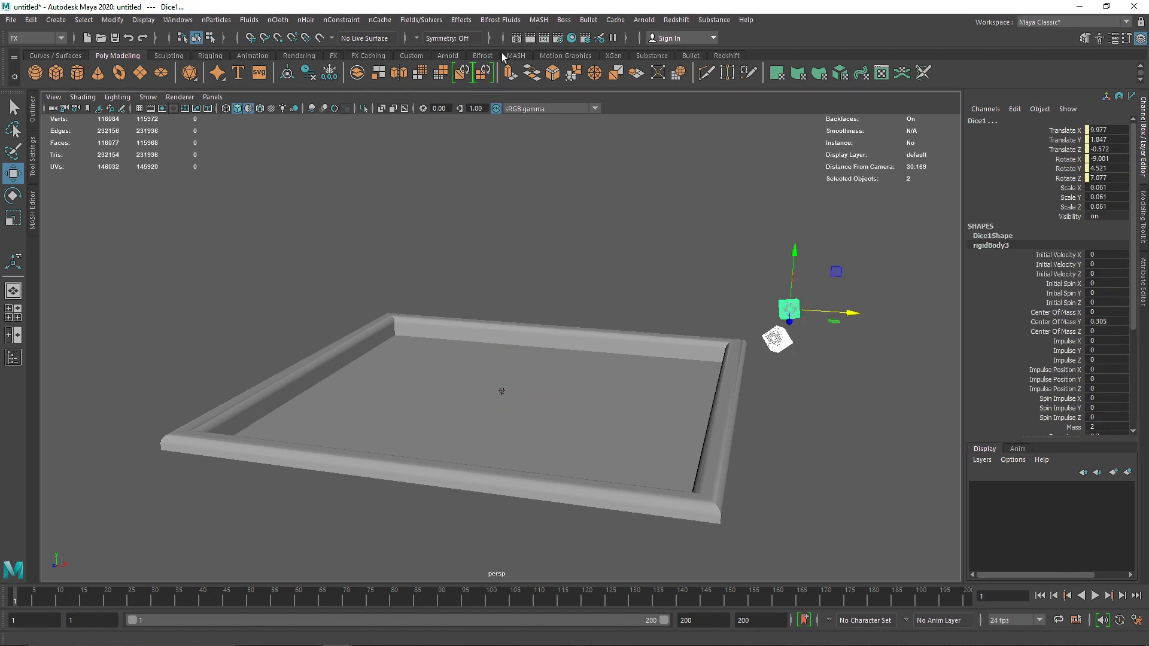
pyautogui.click(415, 20)
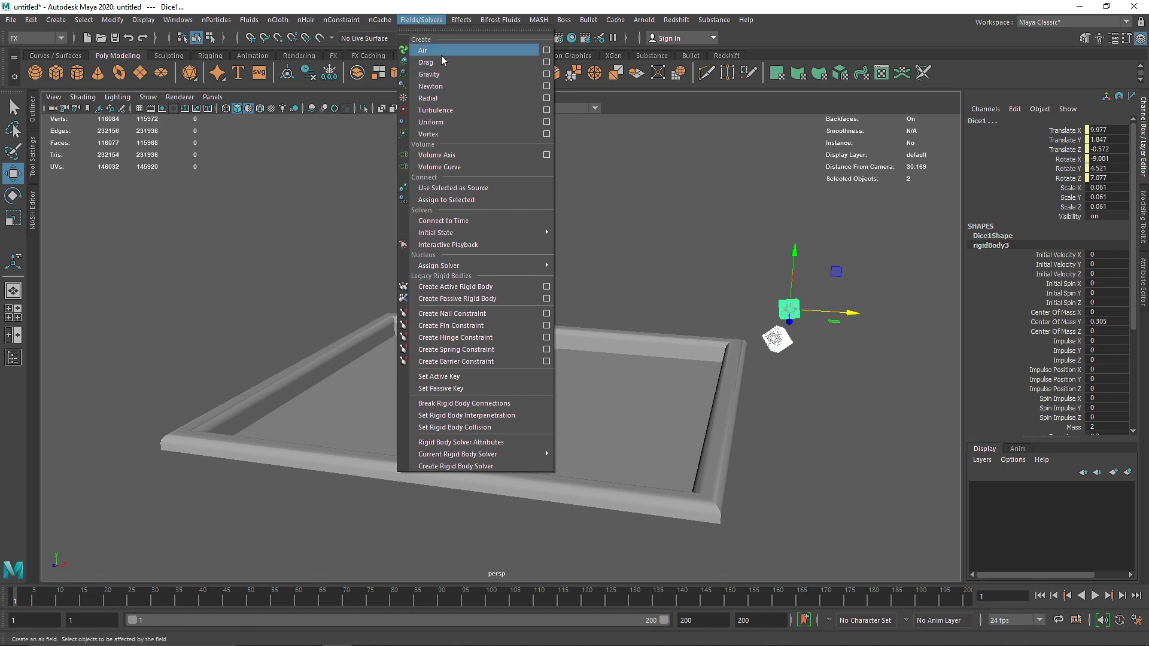
pyautogui.click(440, 55)
pyautogui.scroll(-2, 640, 334)
pyautogui.moveTo(554, 384); pyautogui.dragTo(802, 413)
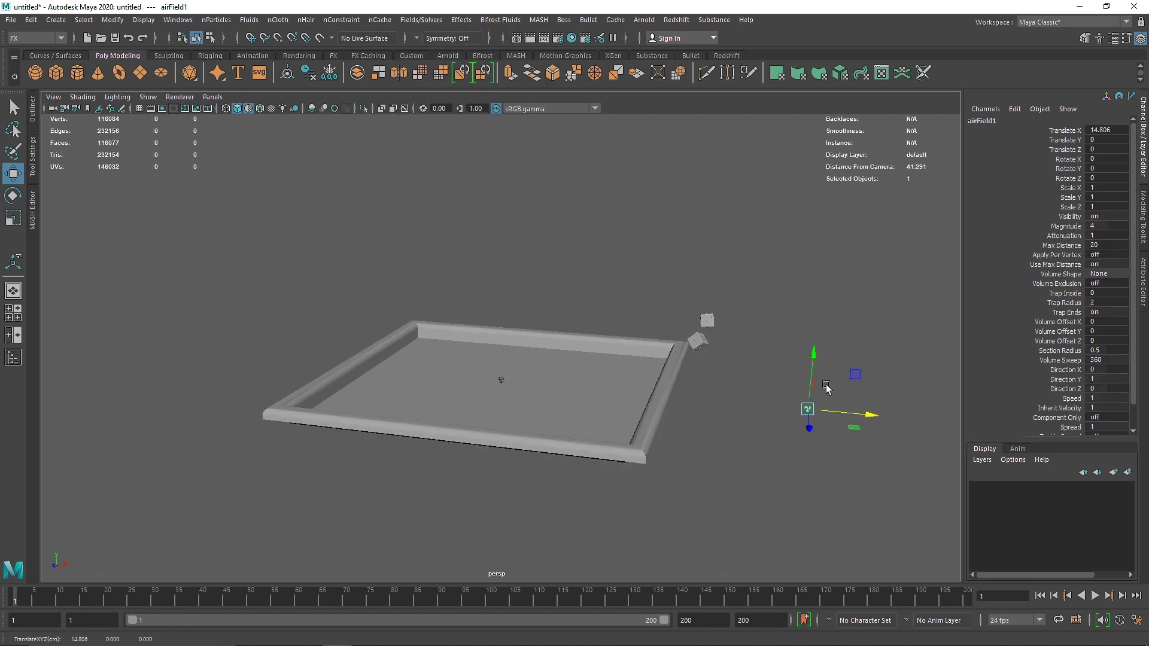
pyautogui.moveTo(813, 368); pyautogui.dragTo(814, 301)
# Set the air field's magnitude to 20 and its direction to -1, 0, 0.
pyautogui.hotkey('ctrl', 'a')
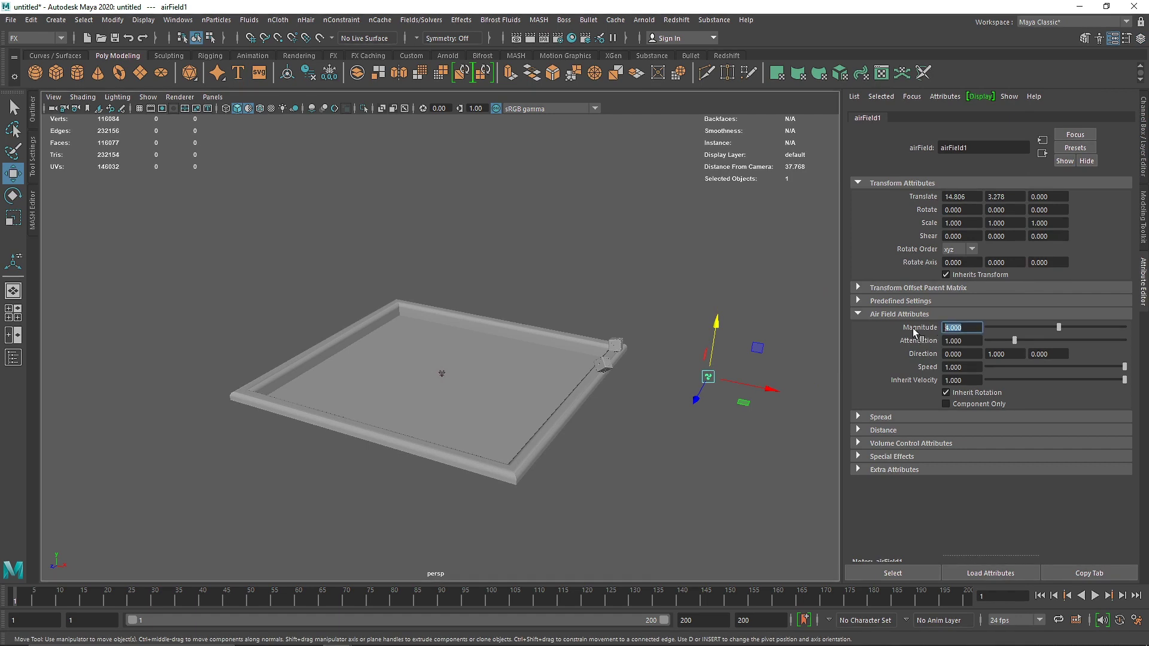
pyautogui.write('20')
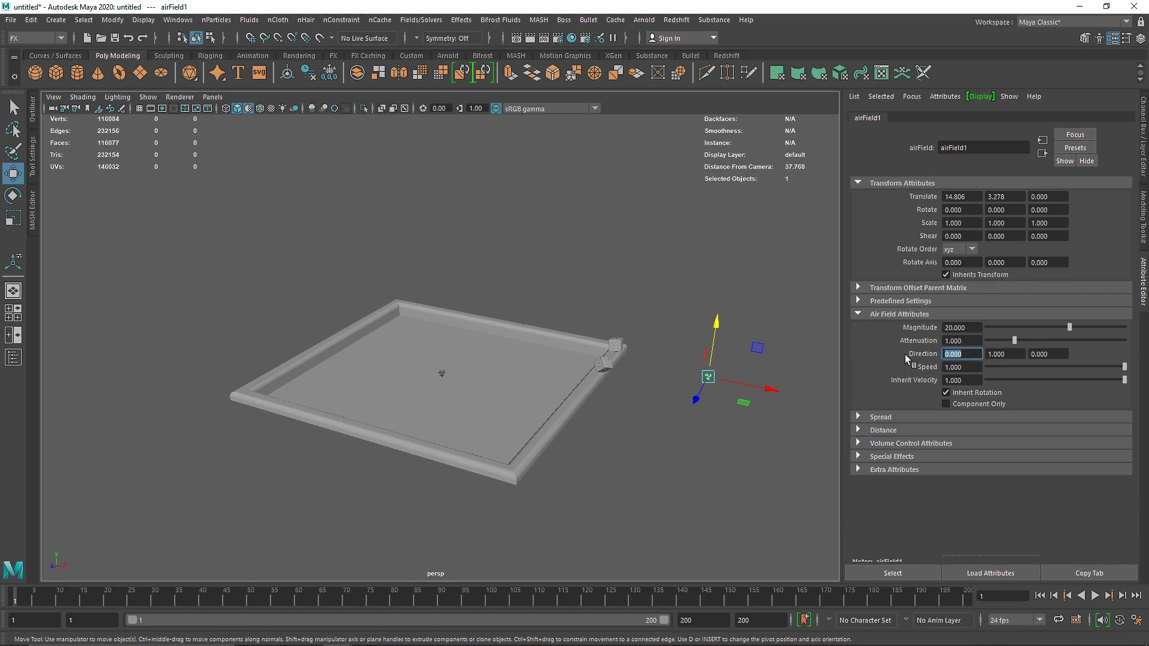
pyautogui.write('0')
pyautogui.press('Return')
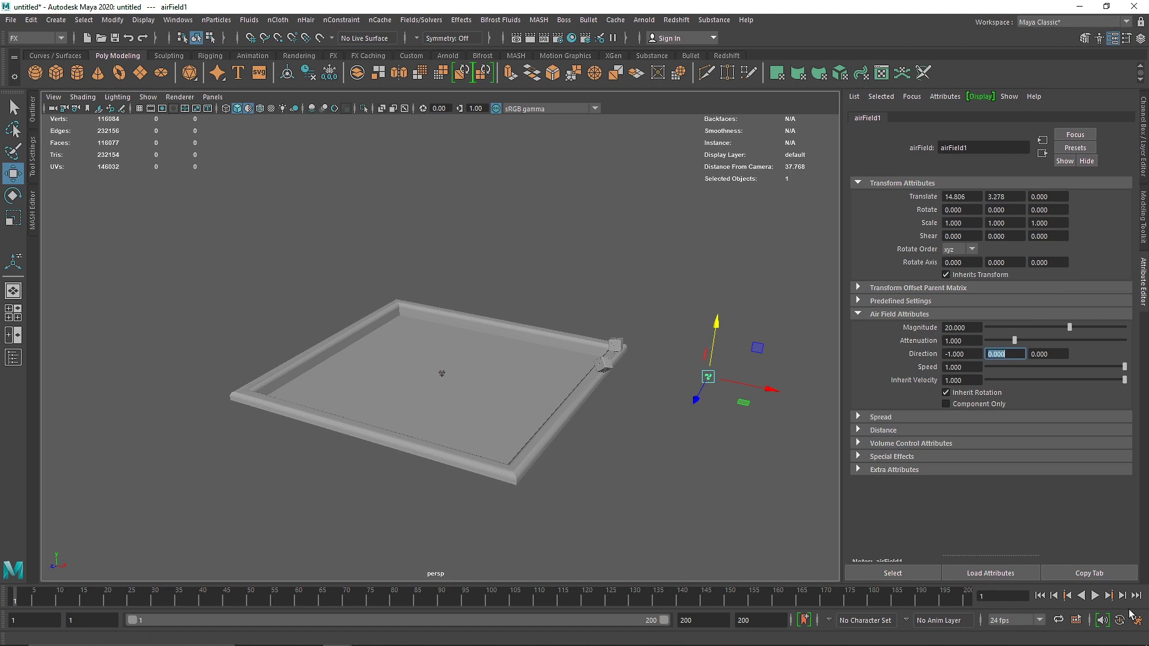
# Play the simulation to check how the air field pushes the dice across the tray, and stop it.
pyautogui.click(1094, 596)
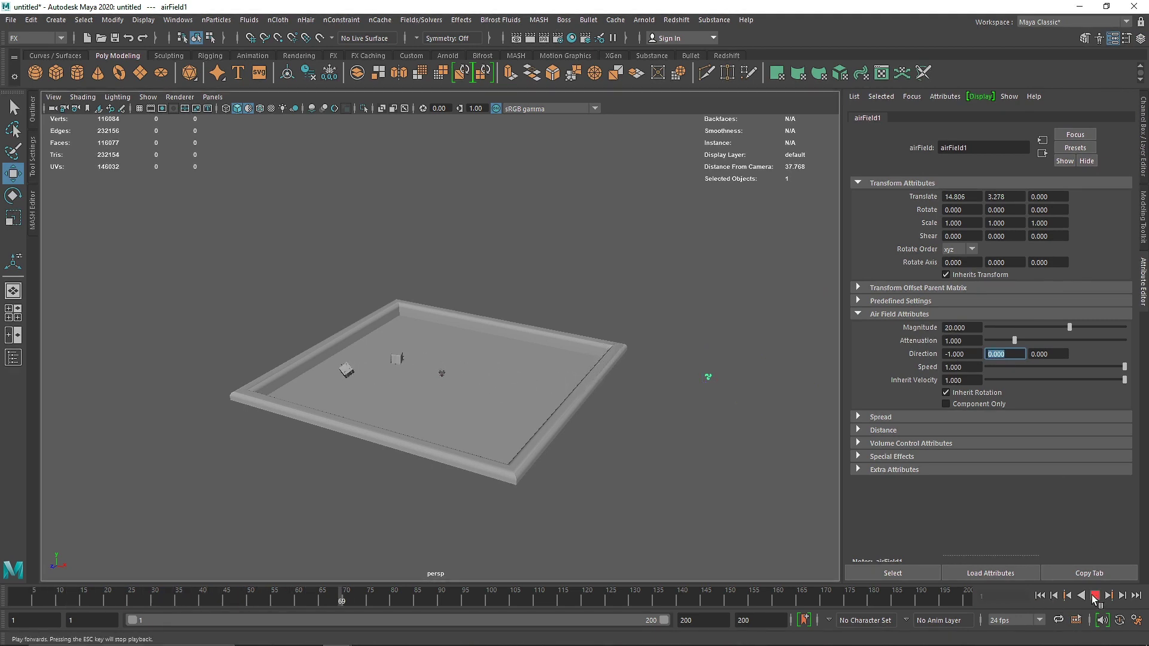
pyautogui.click(1094, 596)
pyautogui.scroll(5, 298, 376)
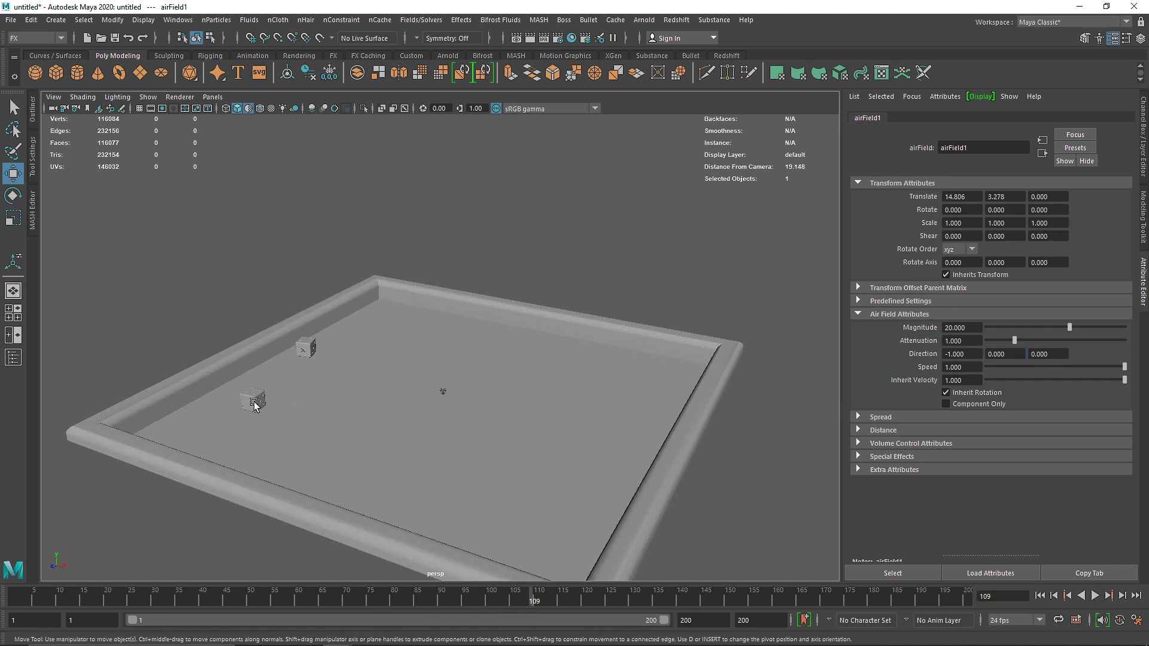
# Set both dice's rigid-body mass to 3 and their static and dynamic friction to 0.5.
pyautogui.click(254, 406)
pyautogui.keyDown('shift'); pyautogui.click(309, 348); pyautogui.keyUp('shift')
pyautogui.hotkey('ctrl', 'a')
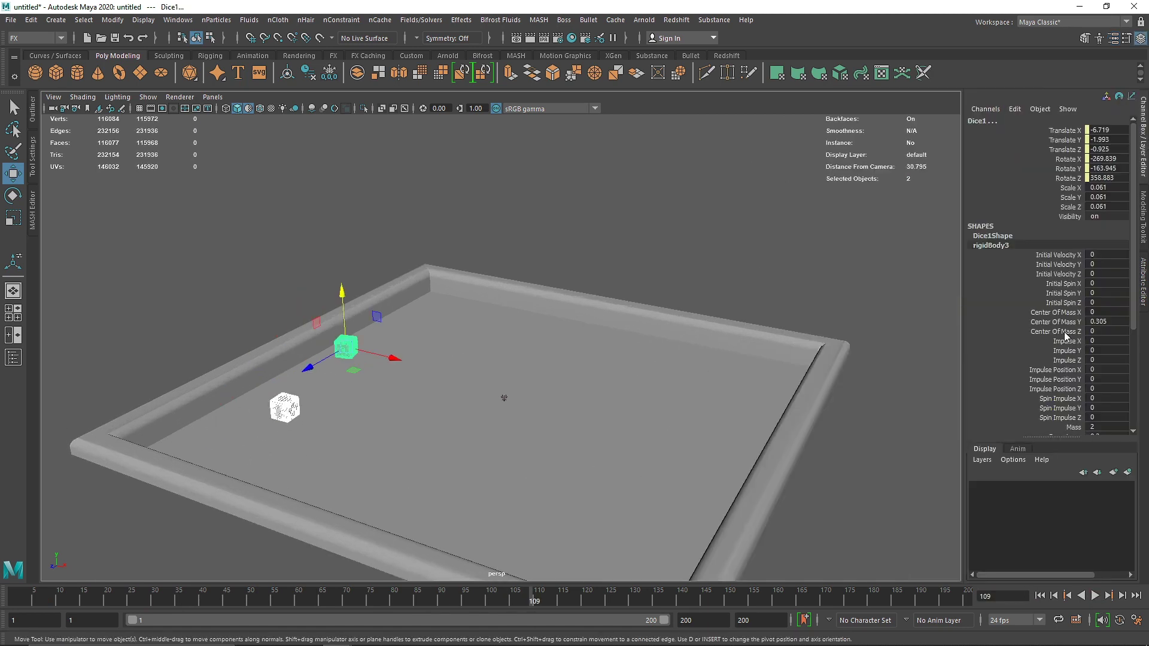
pyautogui.scroll(-5, 1093, 365)
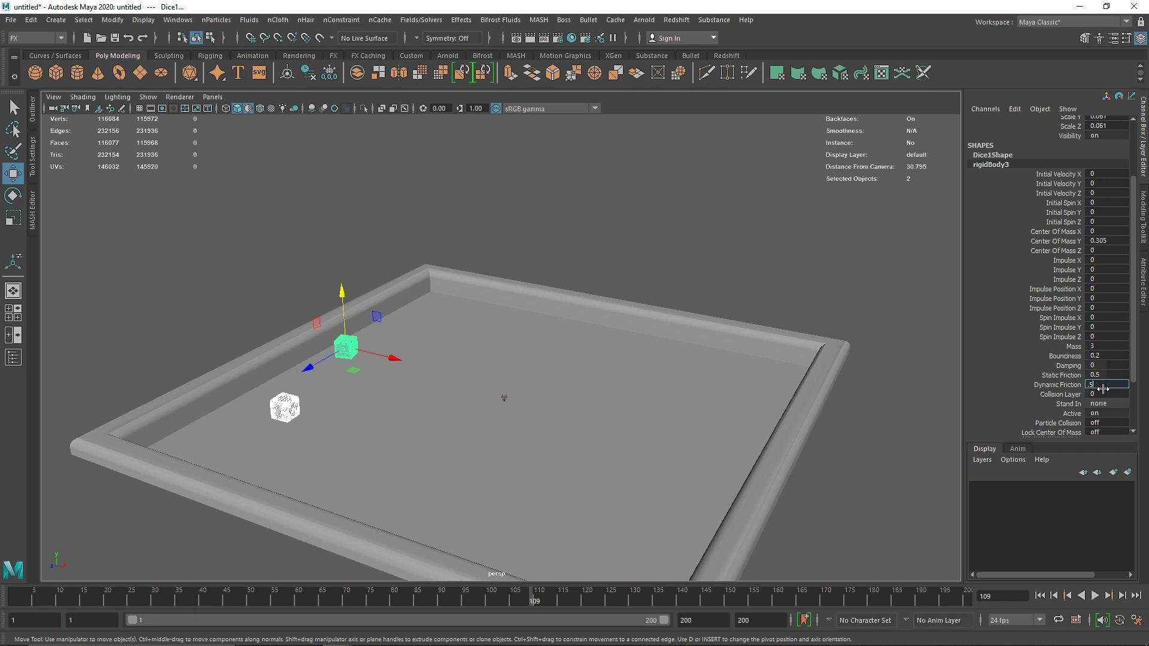
pyautogui.press('Return')
# Rewind to the first frame and raise both dice higher above the tray's edge.
pyautogui.click(1080, 596)
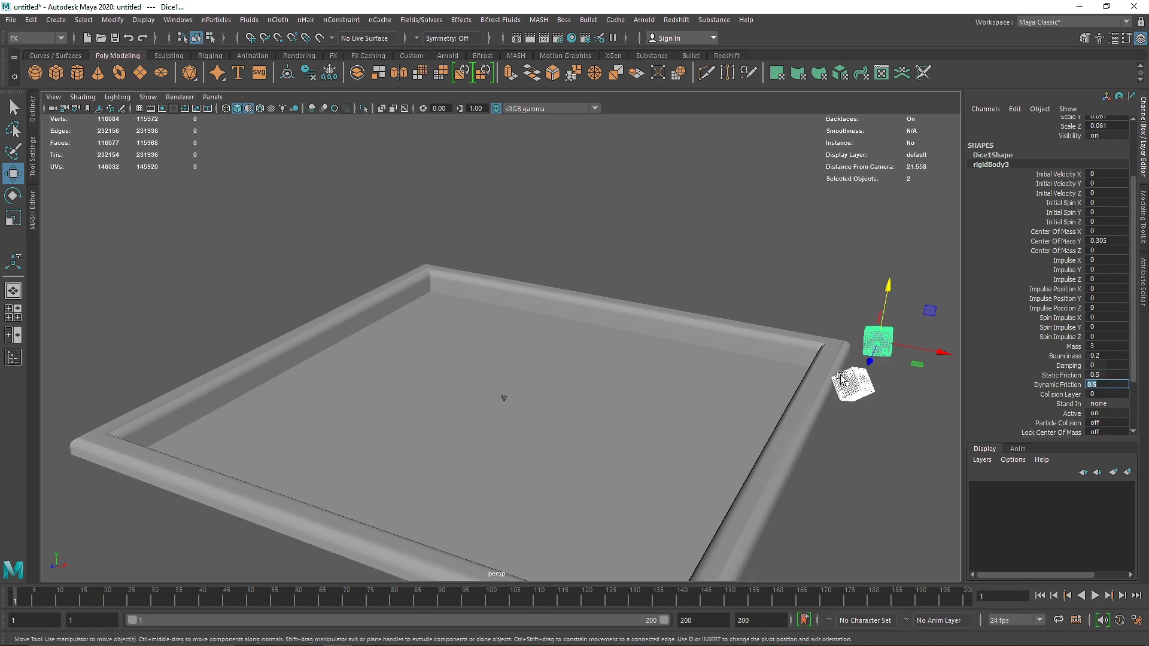
pyautogui.scroll(-2, 888, 426)
pyautogui.keyDown('alt'); pyautogui.moveTo(851, 400); pyautogui.dragTo(736, 385, button='middle'); pyautogui.keyUp('alt')
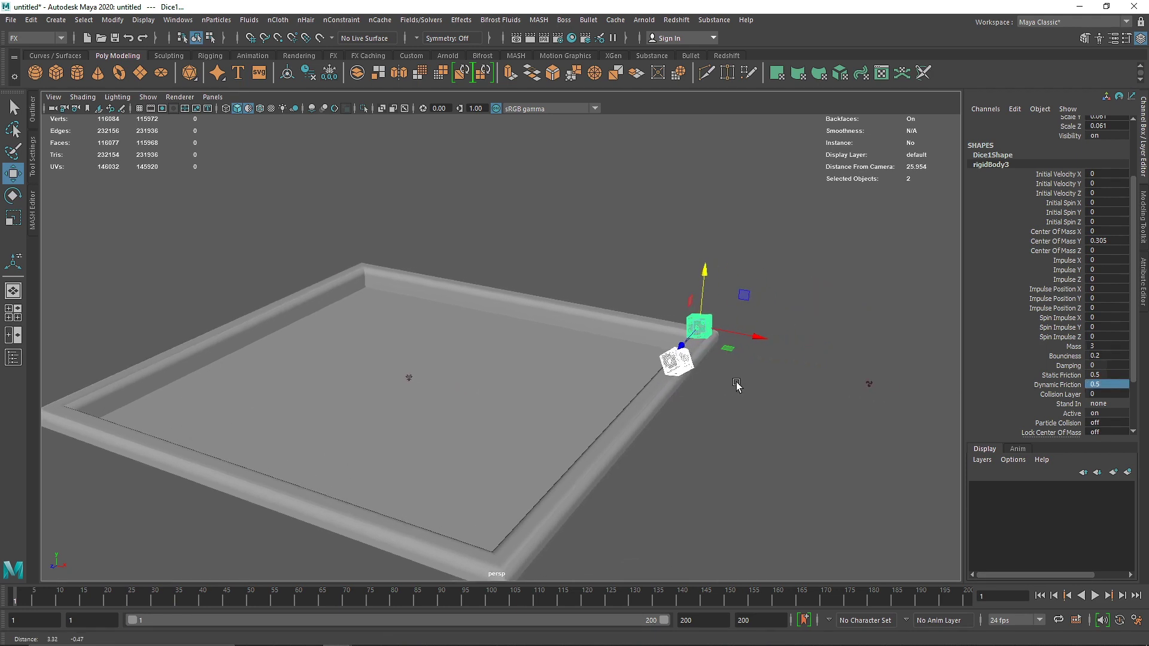
pyautogui.click(869, 384)
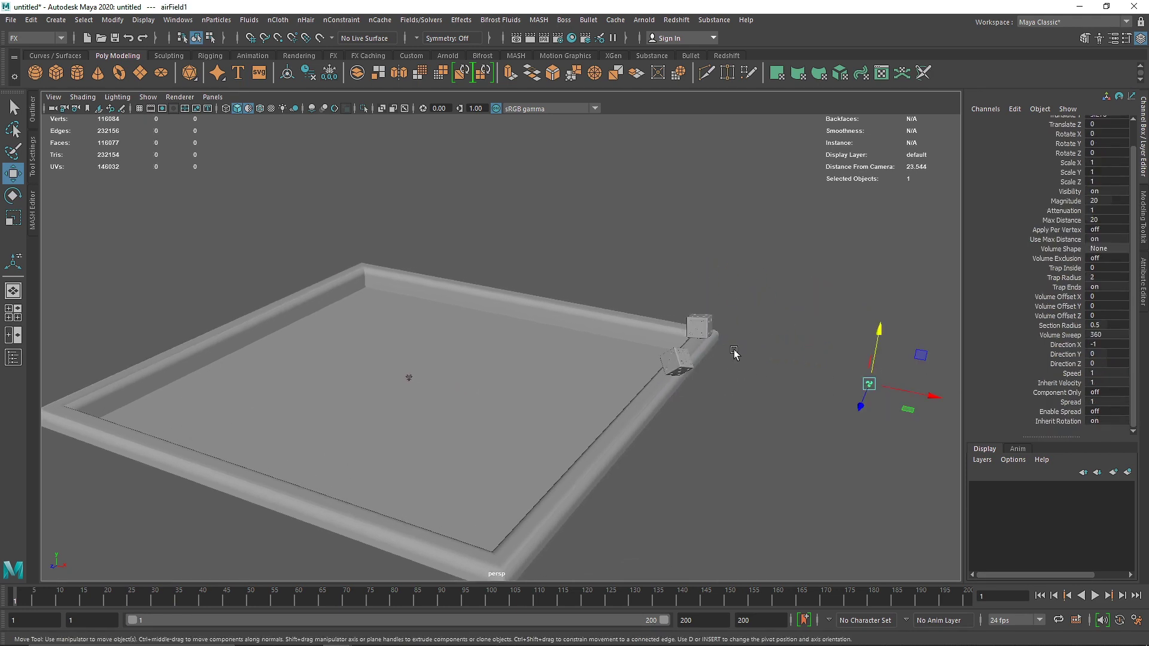
pyautogui.click(677, 348)
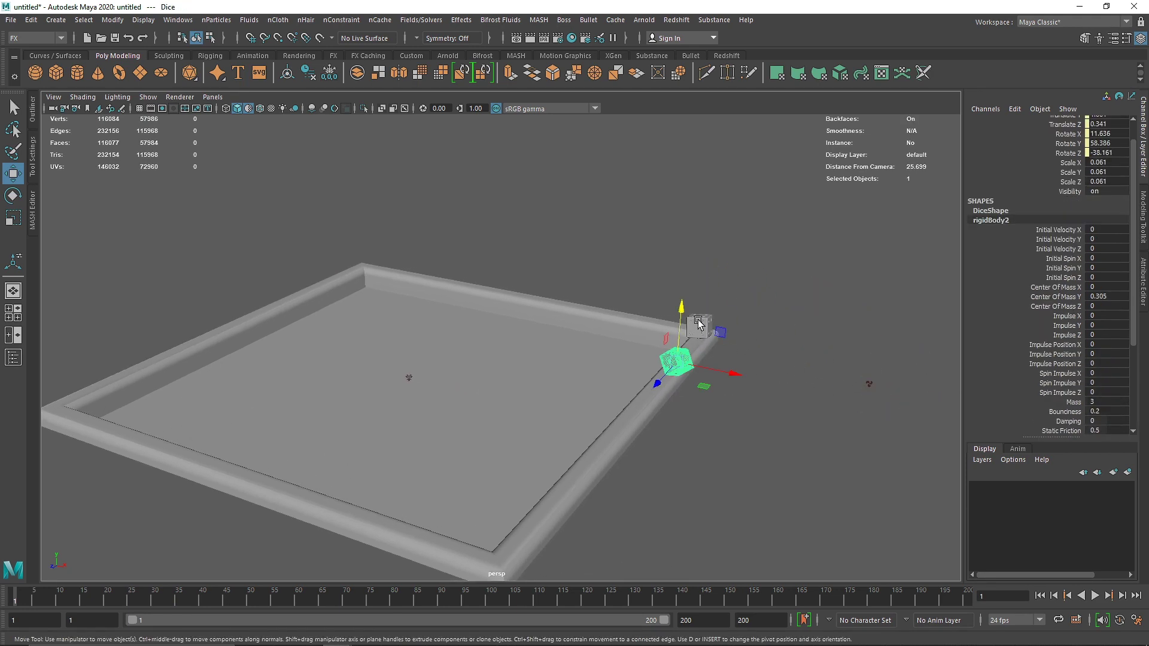
pyautogui.keyDown('shift'); pyautogui.moveTo(699, 323); pyautogui.dragTo(700, 248); pyautogui.keyUp('shift')
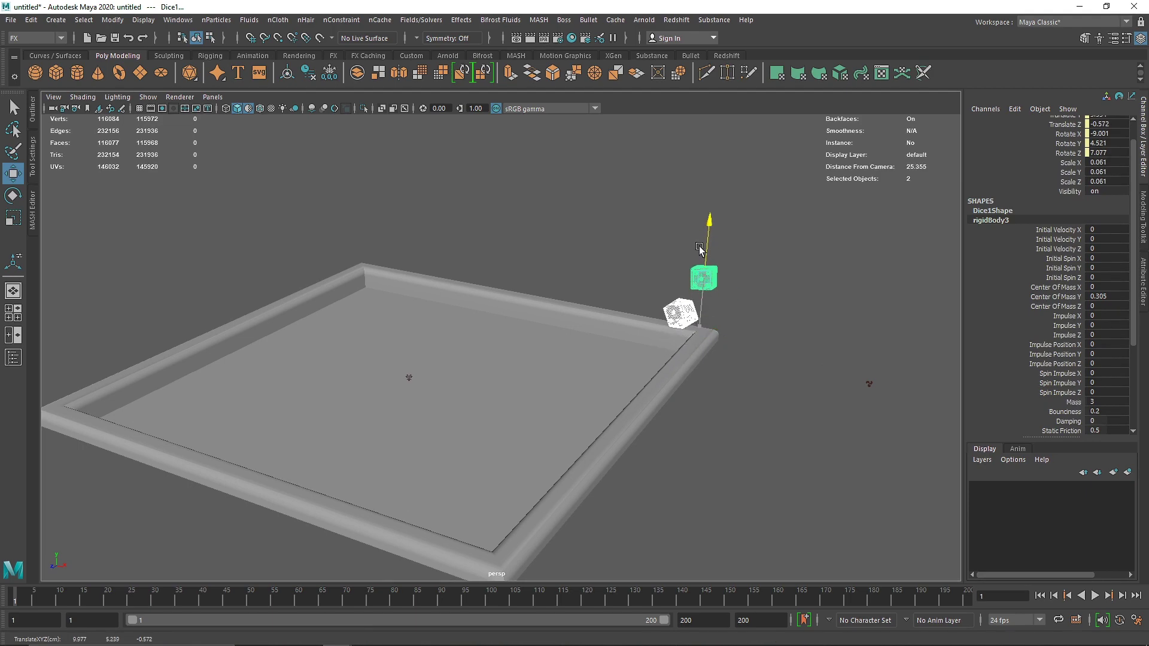
# Select the air field and review its magnitude and direction attributes.
pyautogui.moveTo(867, 328); pyautogui.dragTo(907, 434)
pyautogui.hotkey('ctrl', 'a')
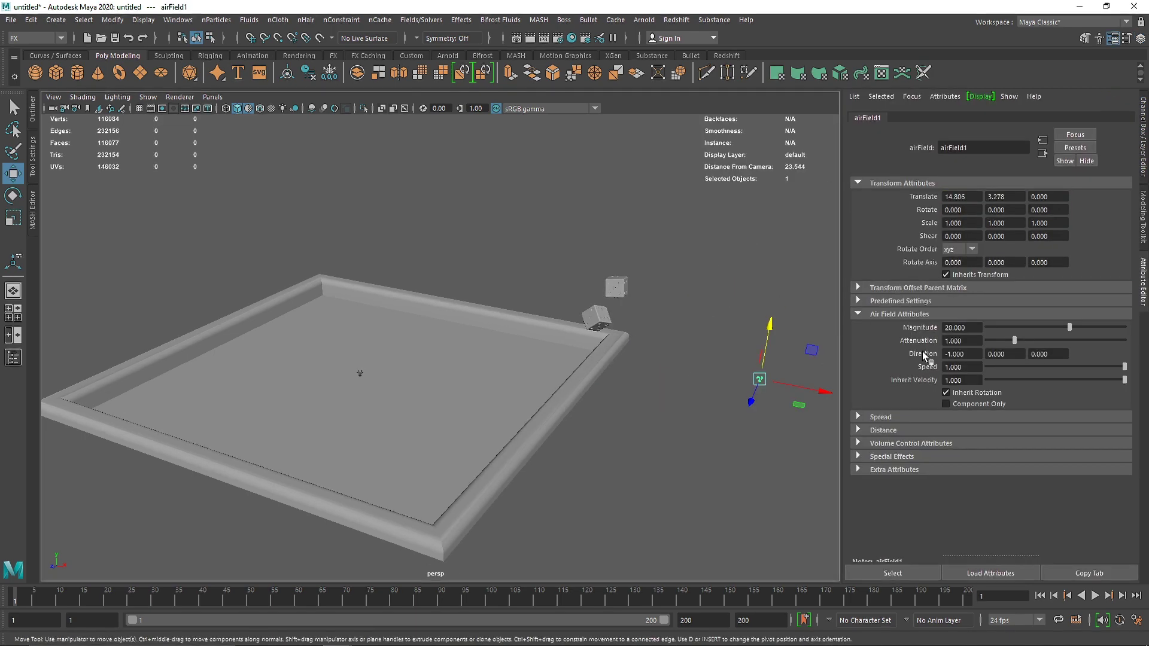
pyautogui.click(963, 328)
pyautogui.hotkey('ctrl', 'a')
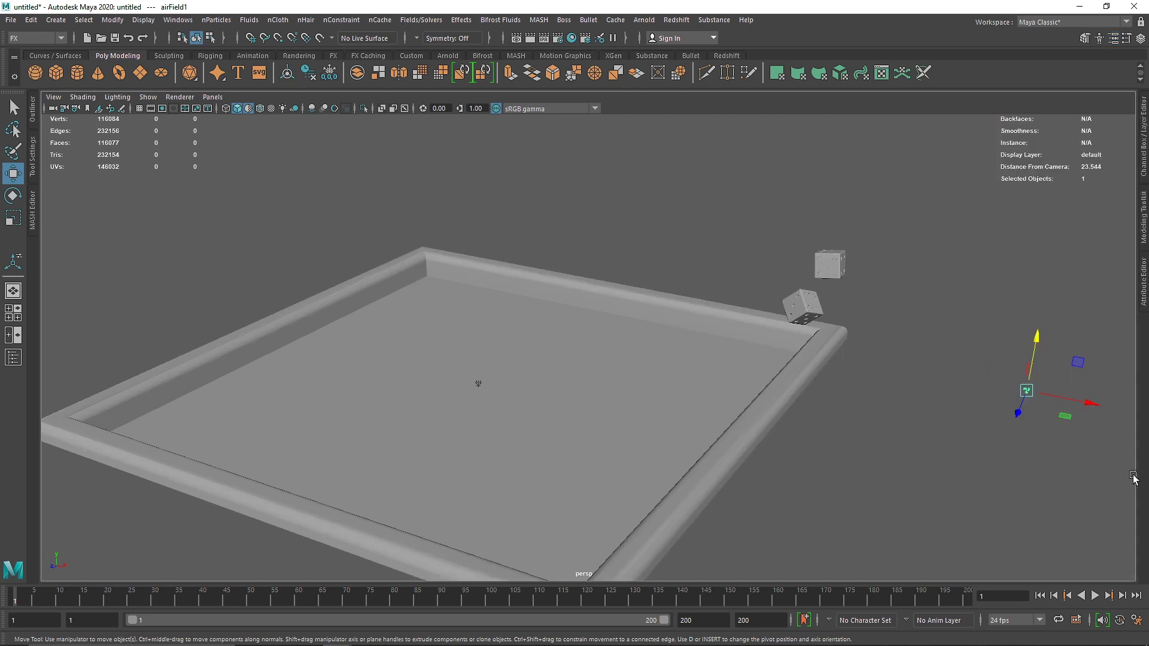
# Play the simulation with the raised dice, stop it and inspect where the dice touch the tray.
pyautogui.click(1095, 596)
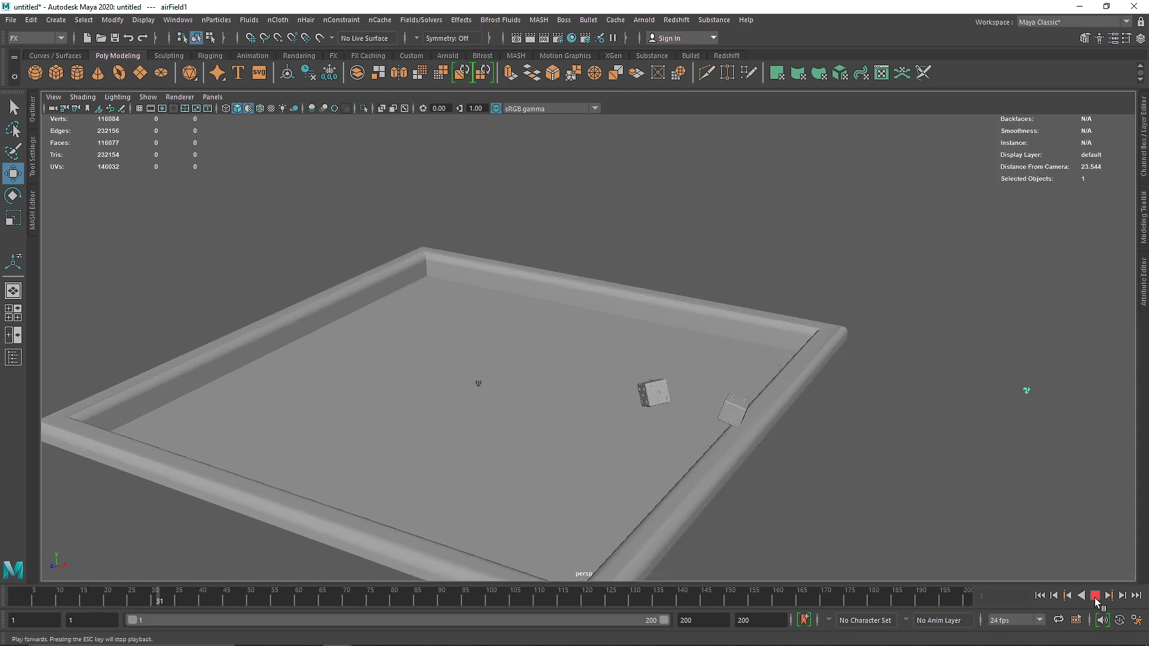
pyautogui.click(1095, 596)
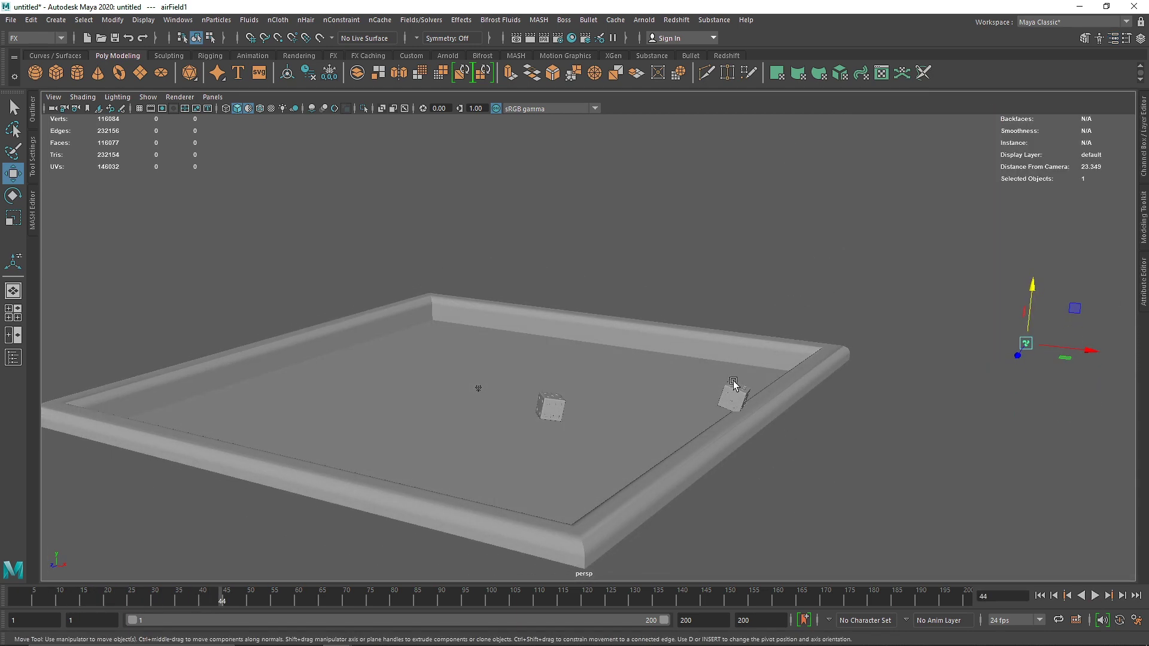
pyautogui.keyDown('alt'); pyautogui.moveTo(929, 419); pyautogui.dragTo(943, 490); pyautogui.keyUp('alt')
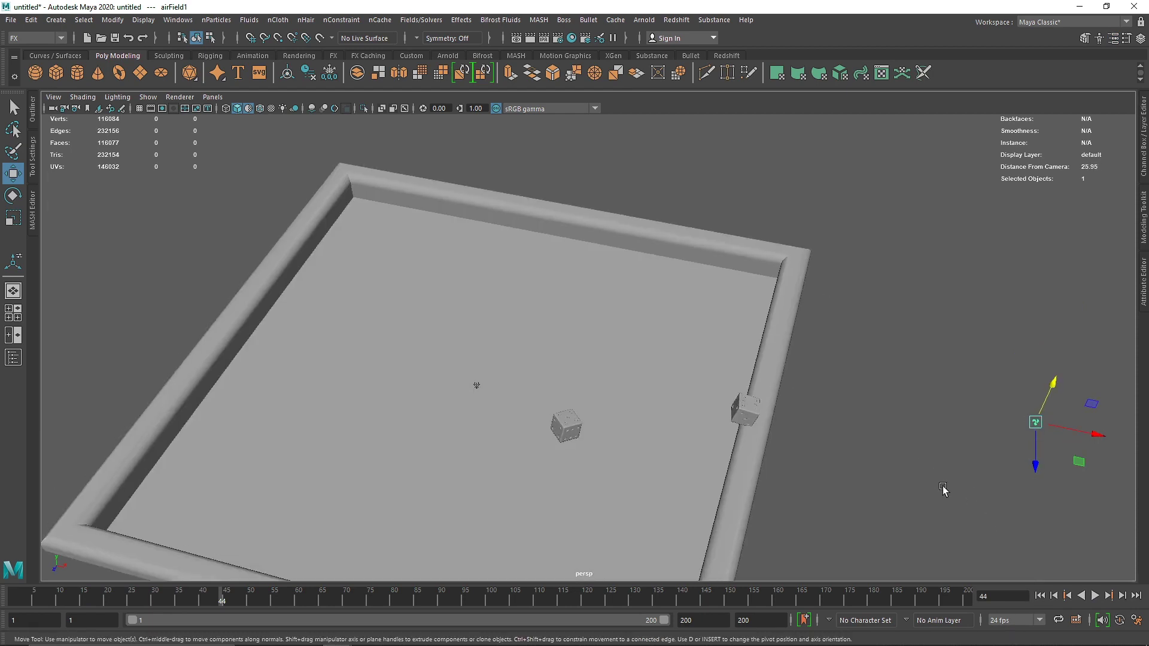
# Rewind to the first frame, then shift both dice towards the tray and raise them slightly above its rim.
pyautogui.click(1040, 597)
pyautogui.click(855, 257)
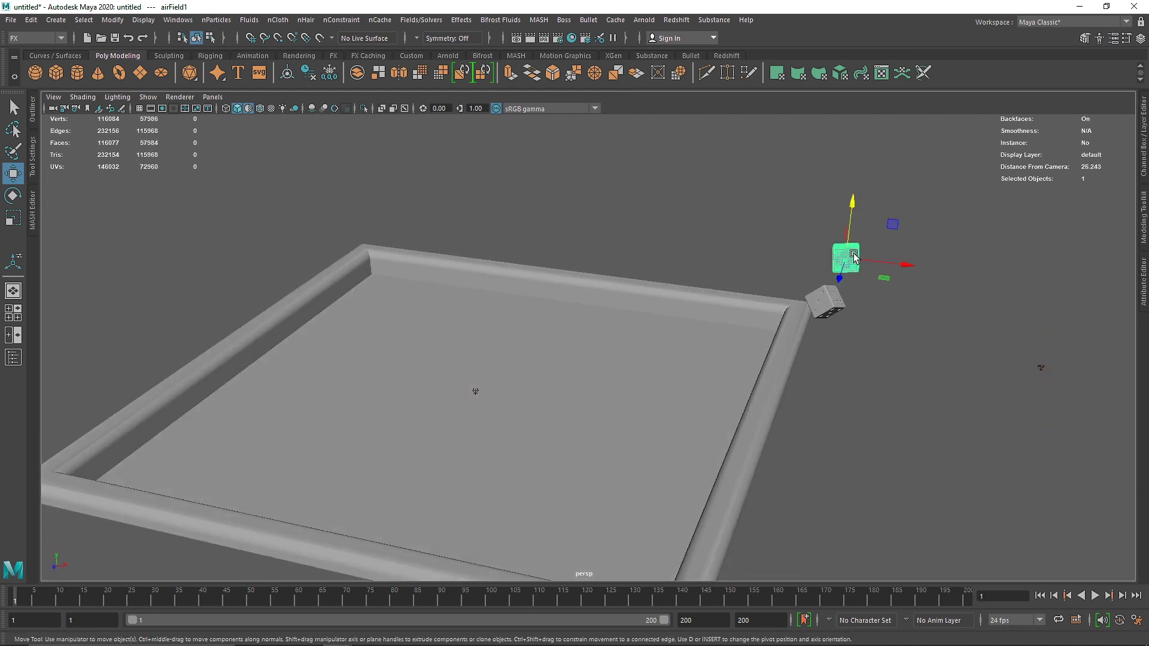
pyautogui.keyDown('shift'); pyautogui.click(829, 303); pyautogui.keyUp('shift')
pyautogui.moveTo(884, 307); pyautogui.dragTo(861, 307)
pyautogui.moveTo(806, 268); pyautogui.dragTo(803, 257)
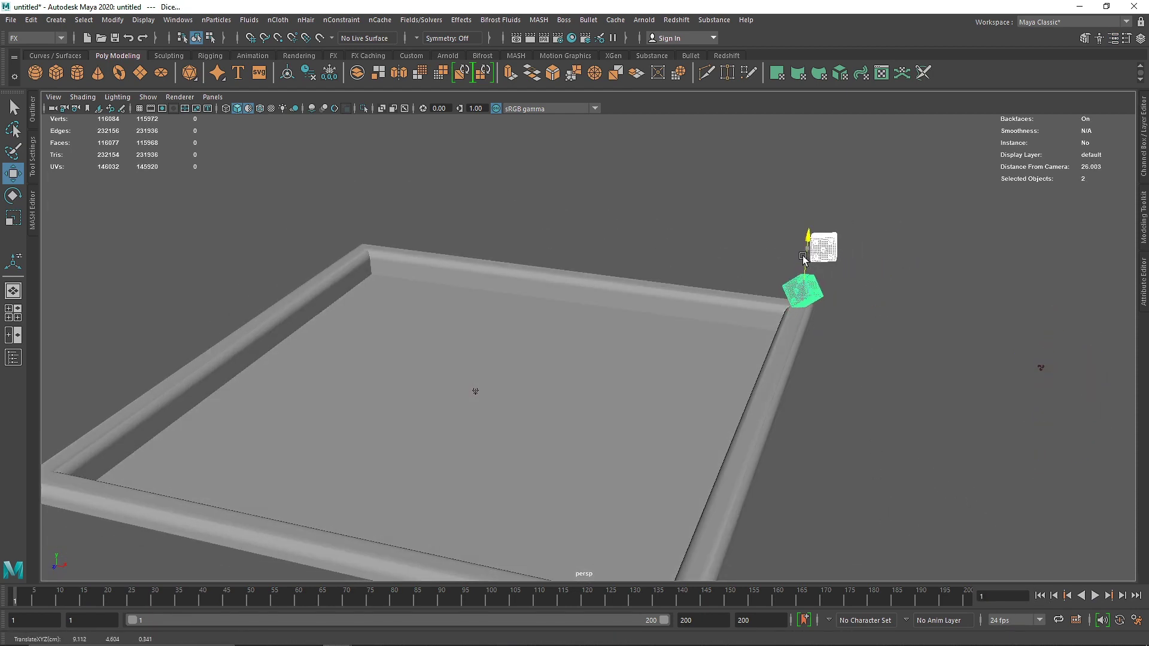
# Select the air field beside the tray and change its magnitude.
pyautogui.click(1041, 367)
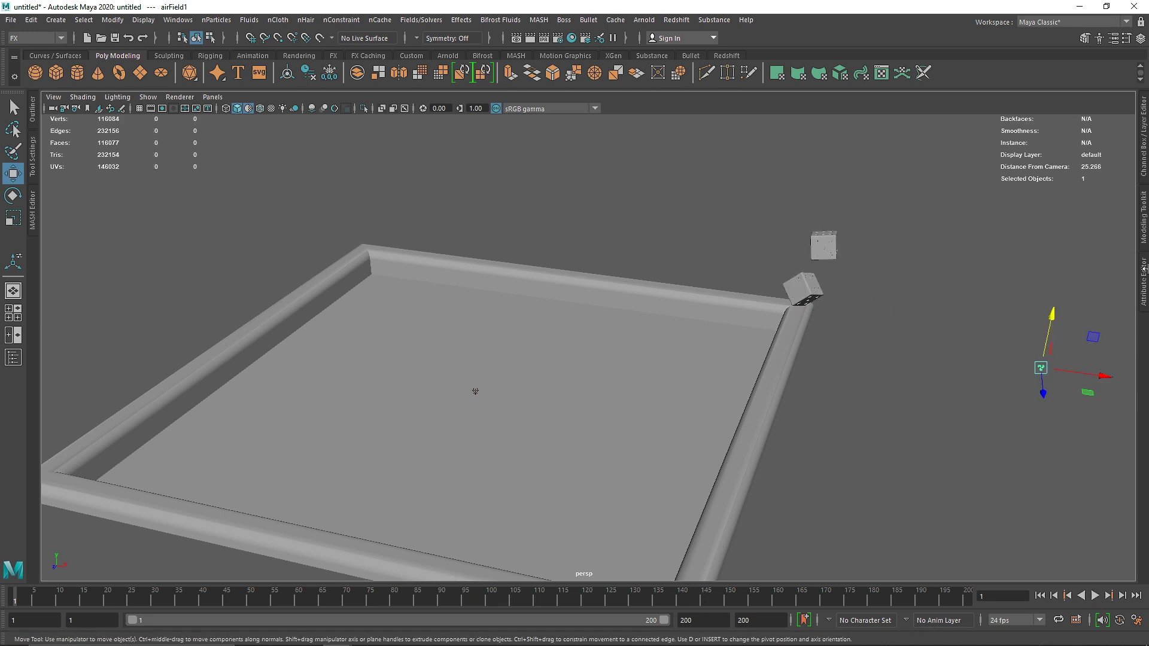
pyautogui.click(1144, 281)
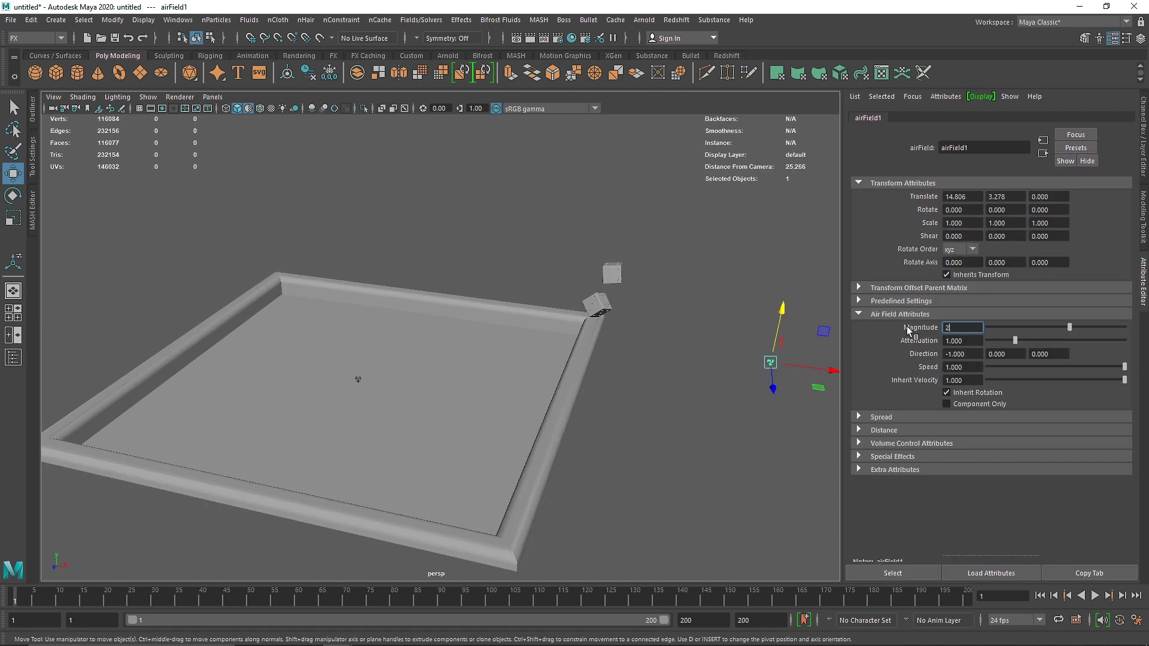
pyautogui.click(1144, 282)
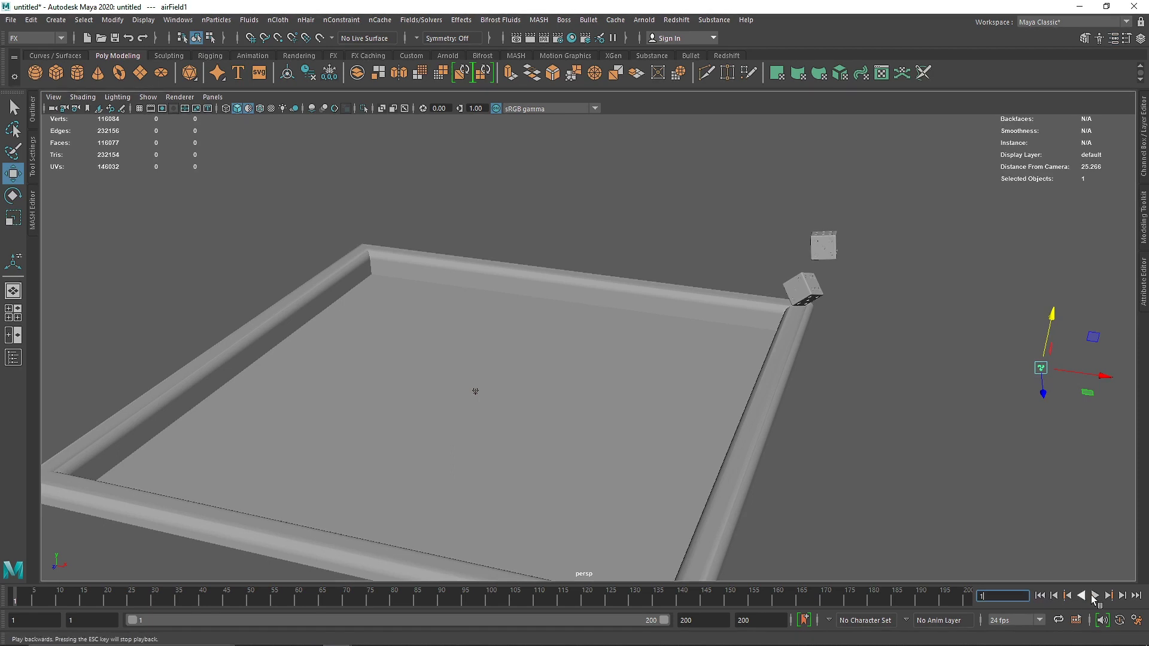
# Play the simulation to frame 136 and examine where the dice come to rest in the tray.
pyautogui.click(1095, 596)
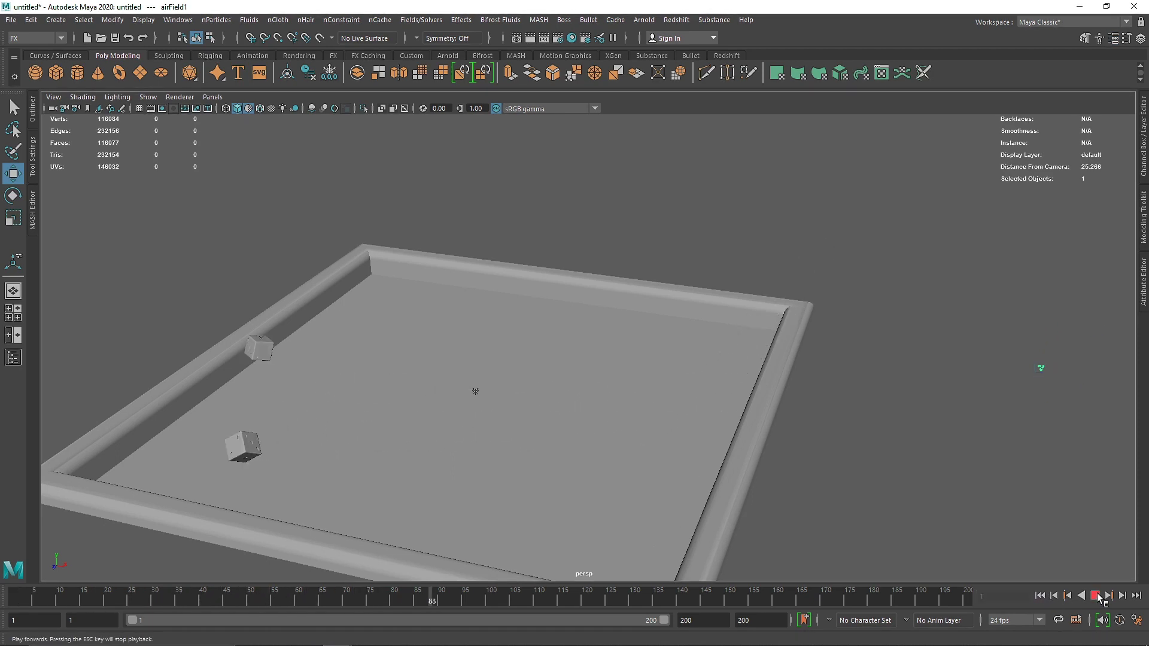
pyautogui.click(1095, 596)
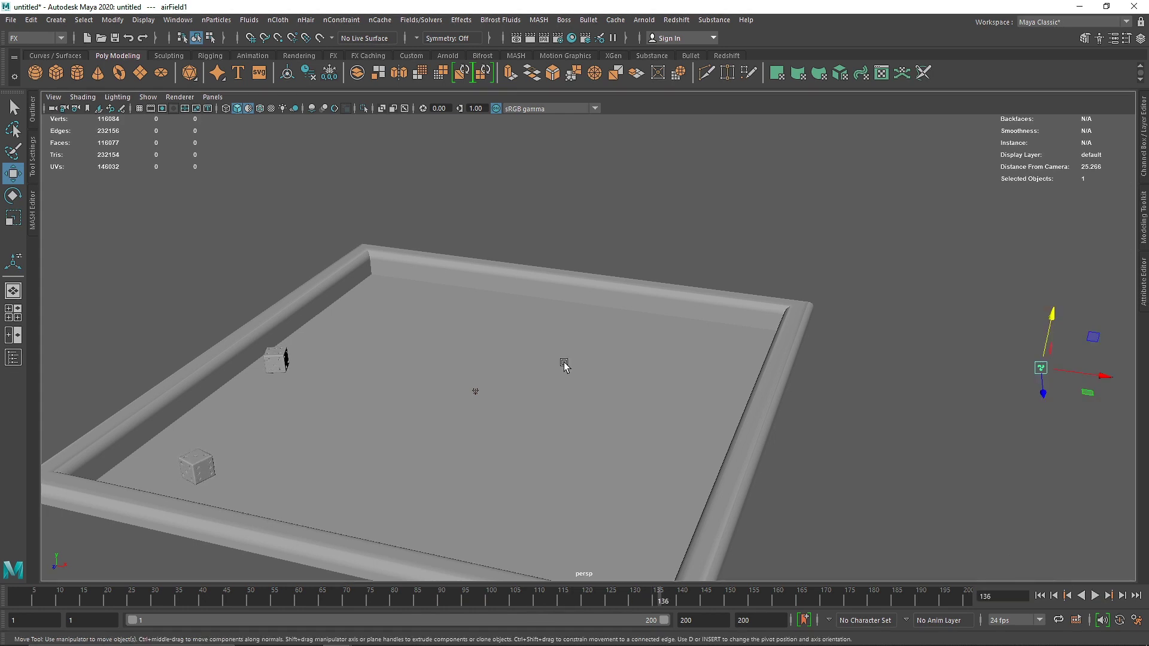
pyautogui.keyDown('alt'); pyautogui.moveTo(565, 362); pyautogui.dragTo(321, 301); pyautogui.keyUp('alt')
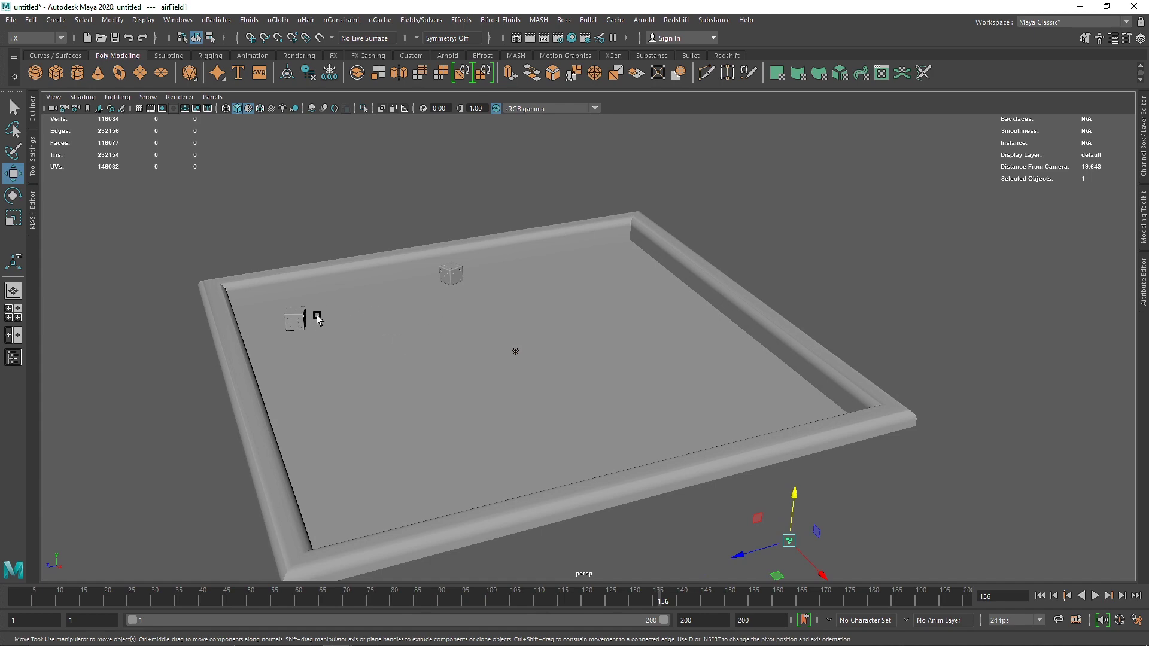
# Select both dice and review their rigid-body mass, bounciness and friction values.
pyautogui.click(294, 320)
pyautogui.keyDown('shift'); pyautogui.click(456, 273); pyautogui.keyUp('shift')
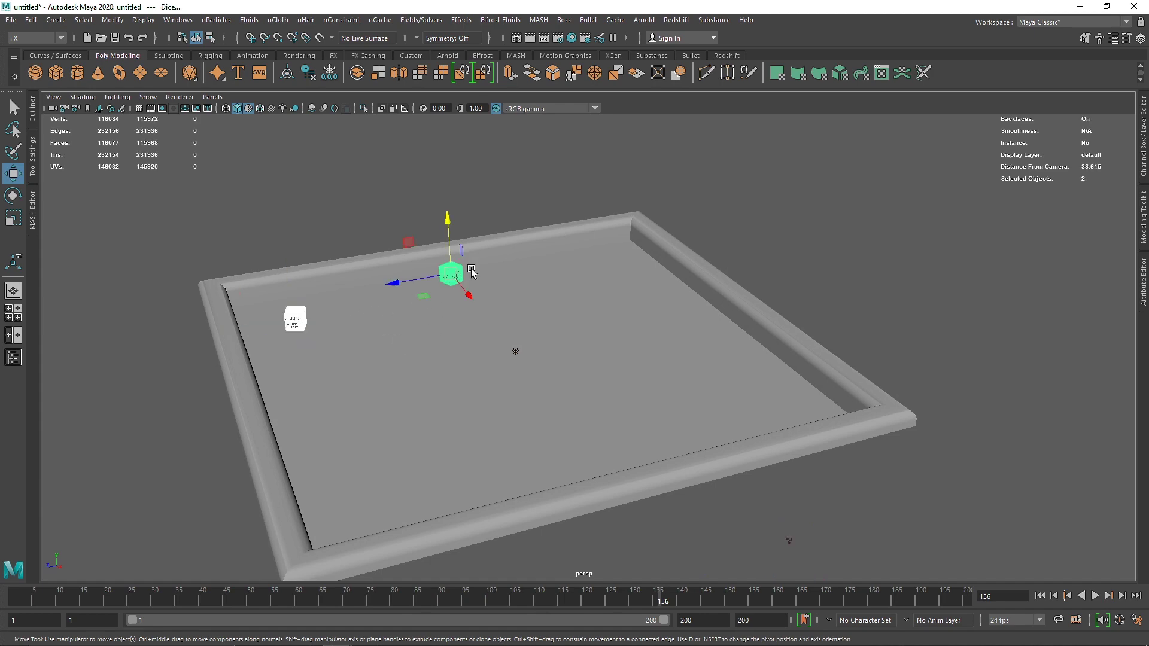
pyautogui.click(1143, 277)
pyautogui.hotkey('ctrl', 'a')
pyautogui.scroll(-6, 1117, 316)
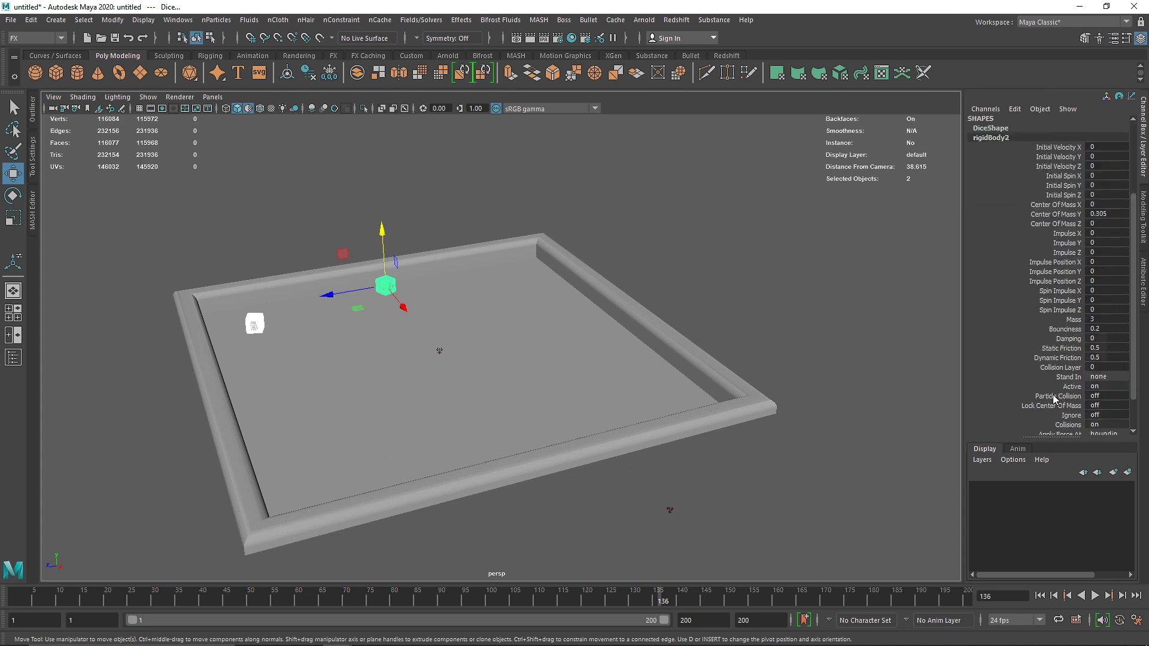
pyautogui.click(1070, 308)
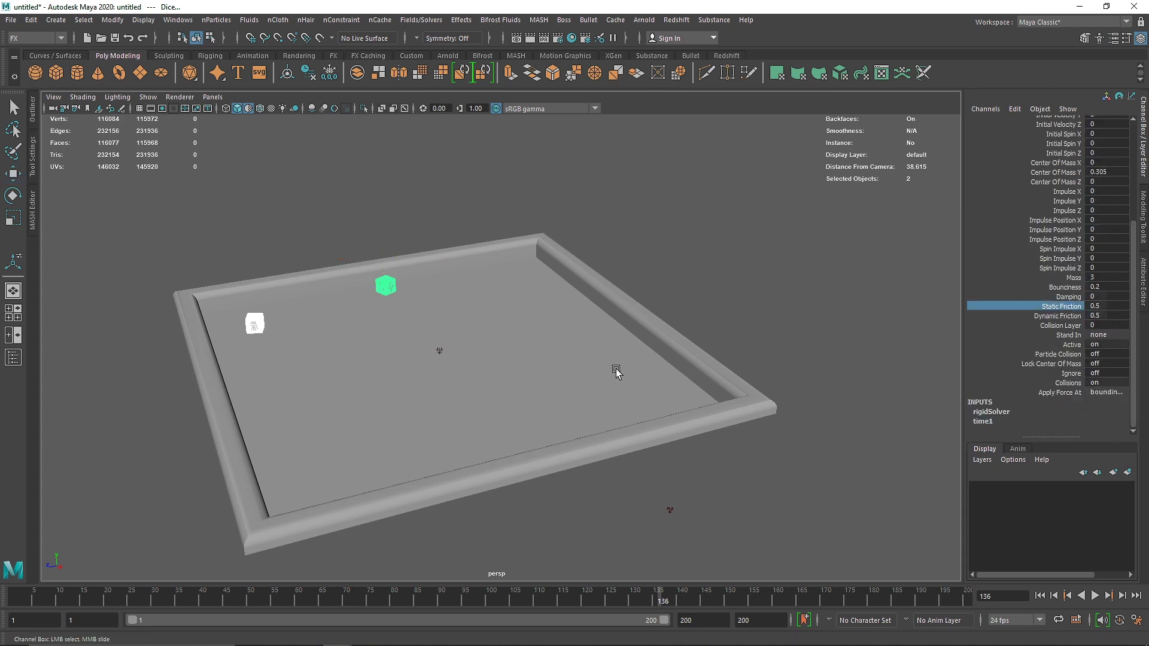
# Deselect the dice, replay the throw from the first frame, then rewind and play it again to frame 47.
pyautogui.click(1039, 596)
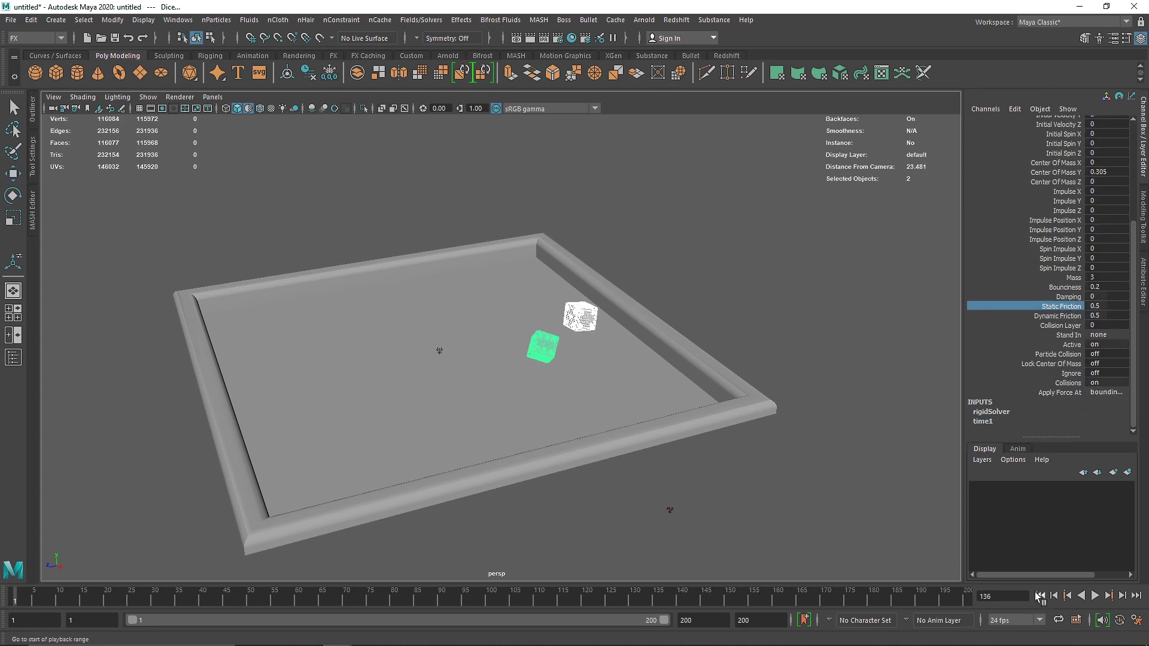
pyautogui.keyDown('alt'); pyautogui.moveTo(642, 470); pyautogui.dragTo(692, 466); pyautogui.keyUp('alt')
pyautogui.click(692, 466)
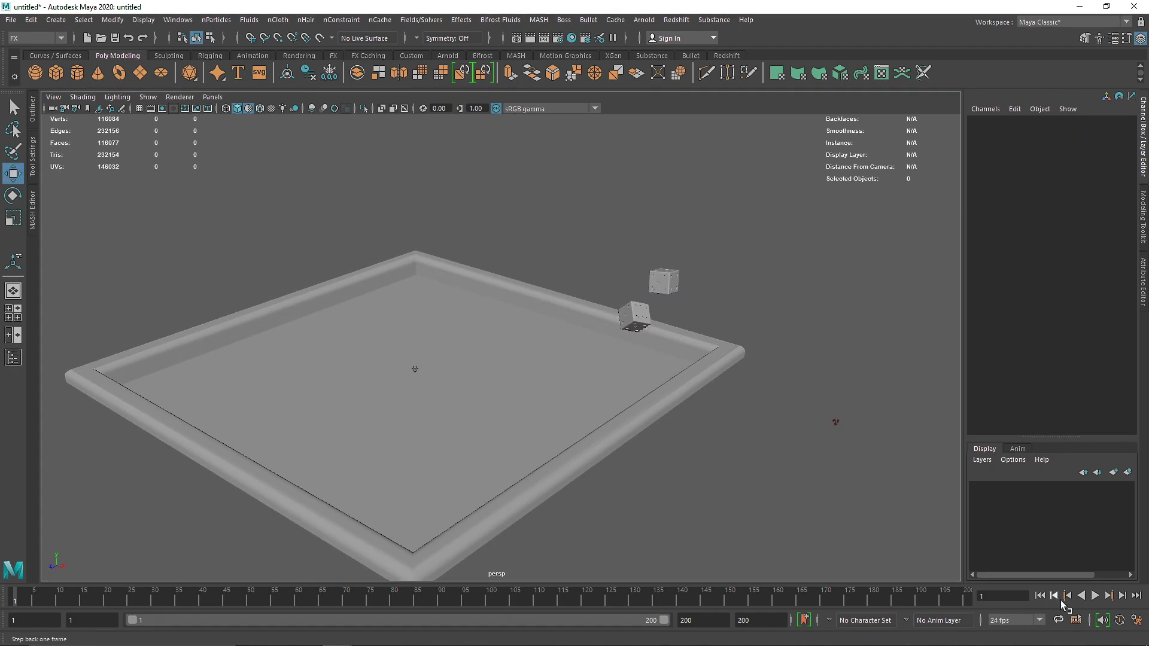
pyautogui.click(1096, 594)
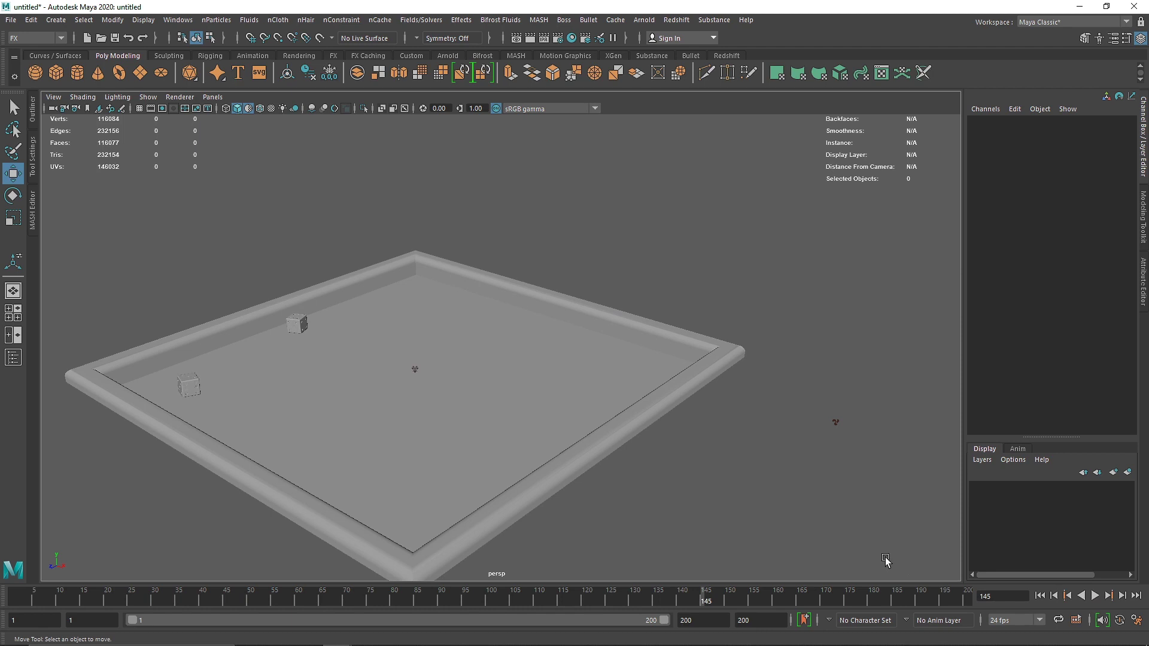
pyautogui.click(1039, 596)
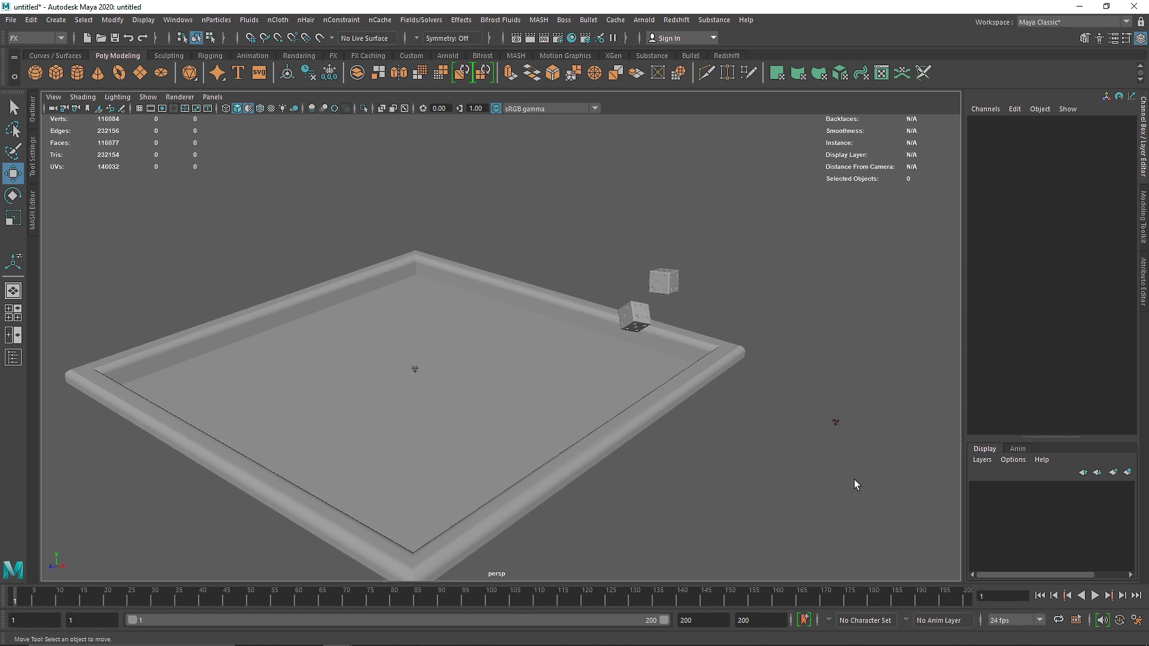
pyautogui.click(1096, 595)
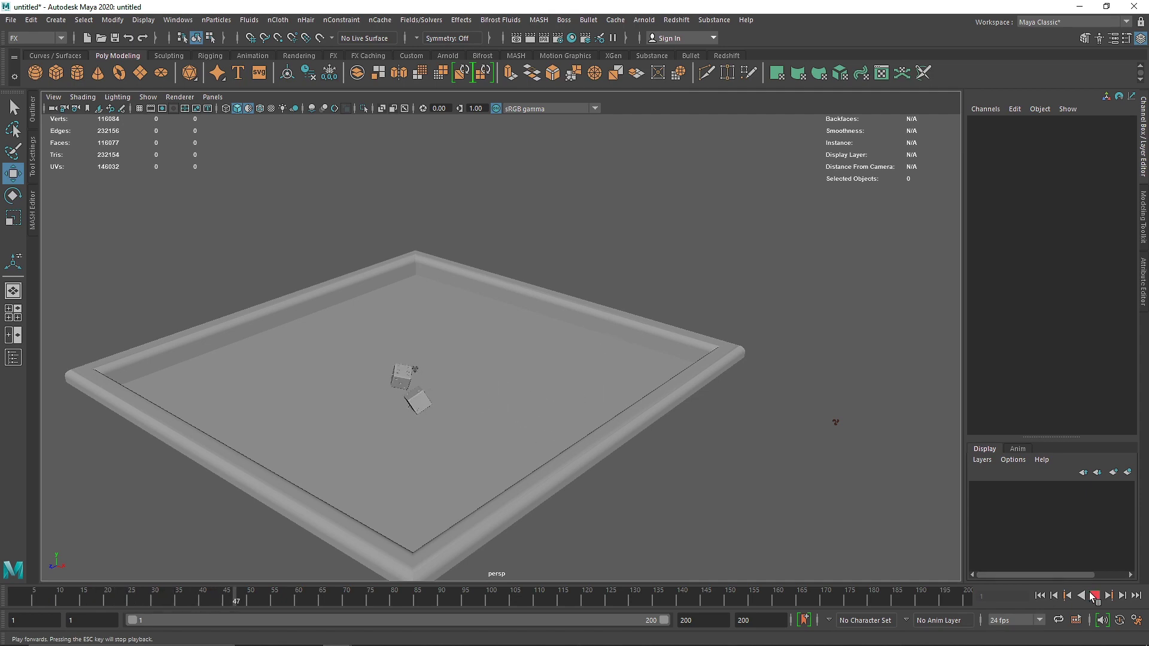
pyautogui.click(1094, 595)
# Create a new camera and look through it in the viewport.
pyautogui.keyDown('alt'); pyautogui.moveTo(526, 413); pyautogui.dragTo(610, 395); pyautogui.keyUp('alt')
pyautogui.click(56, 20)
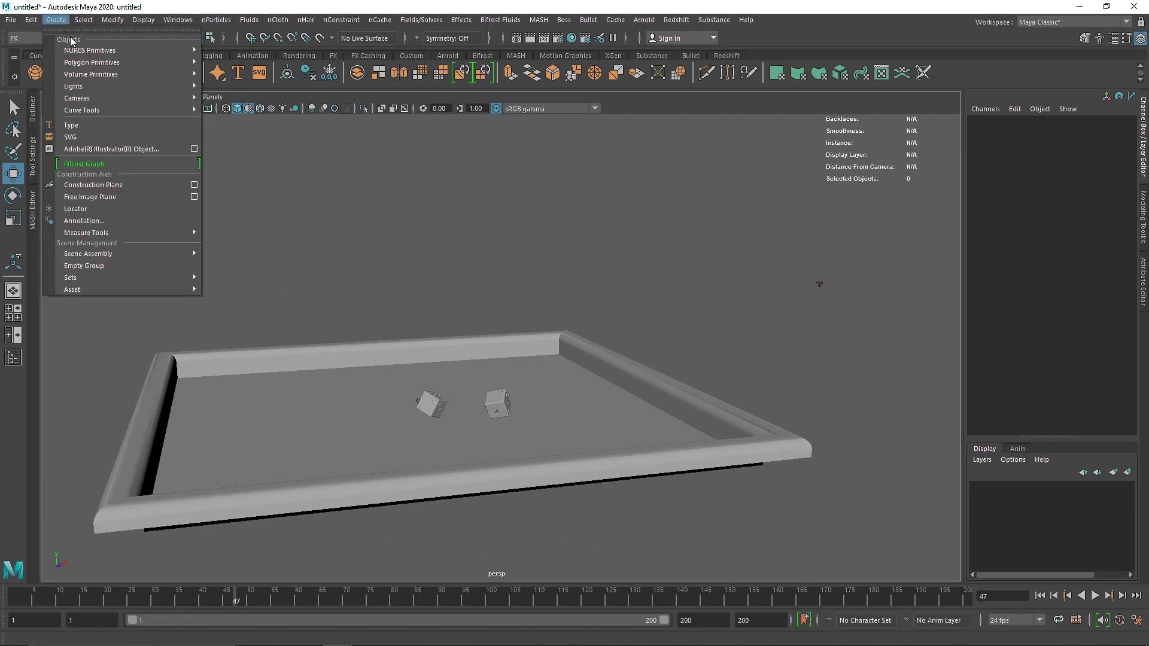
pyautogui.moveTo(150, 98)
pyautogui.click(239, 103)
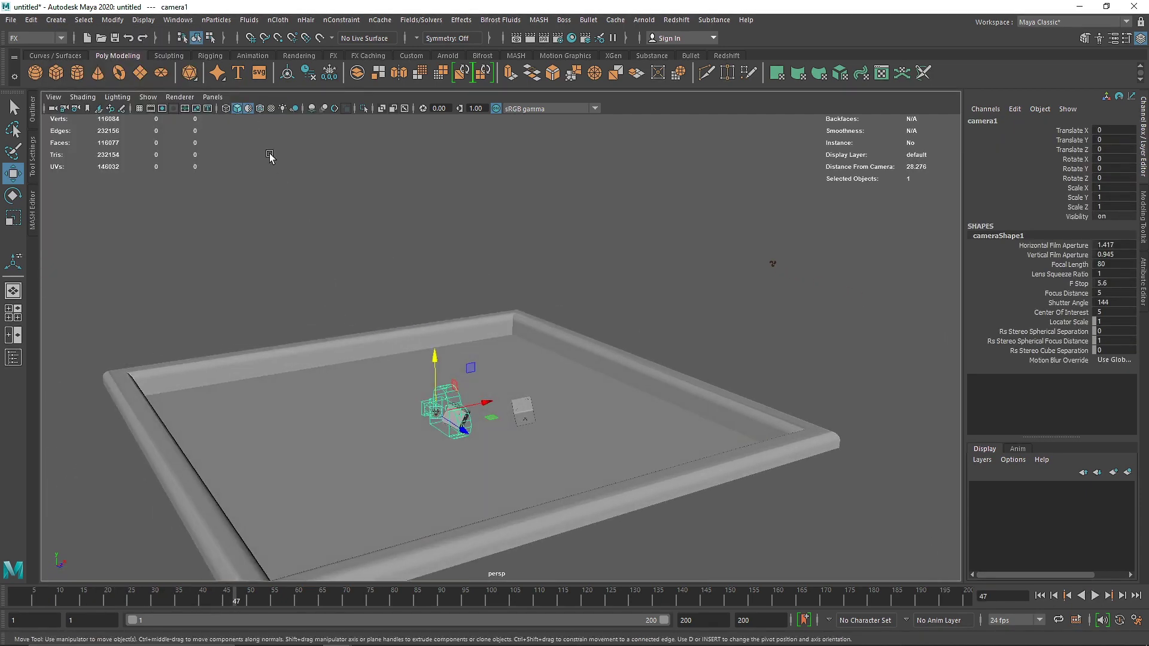
pyautogui.click(214, 97)
pyautogui.moveTo(288, 108)
pyautogui.click(353, 110)
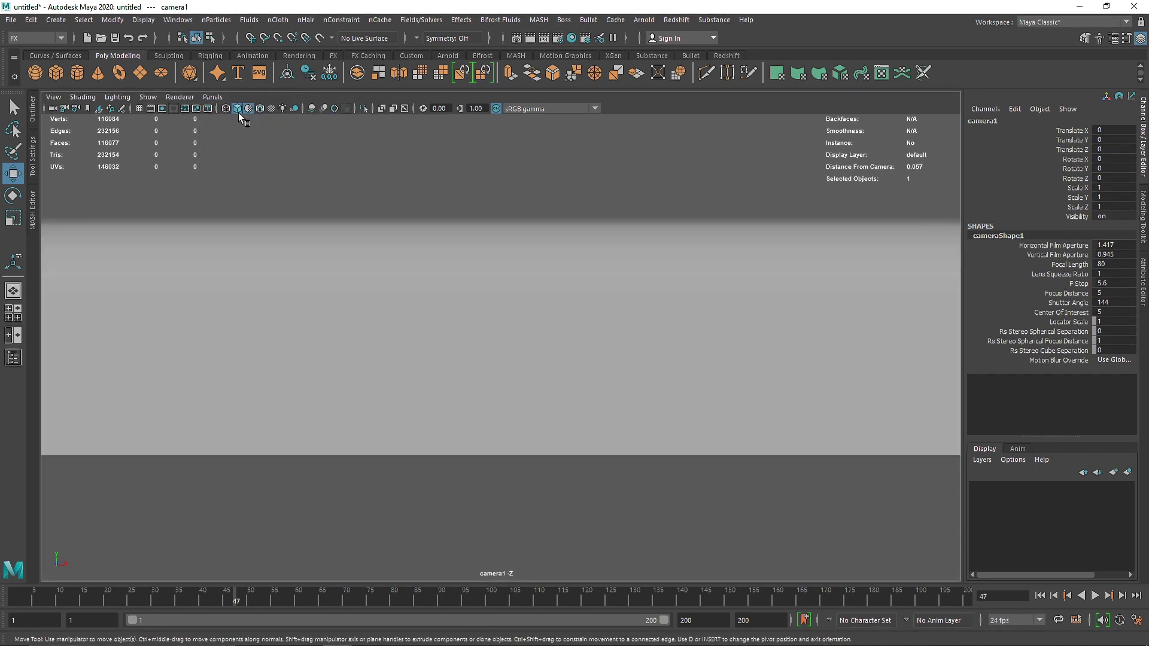
# Rewind to the first frame and position the new camera to frame the whole tray and both raised dice.
pyautogui.scroll(-5, 349, 352)
pyautogui.keyDown('alt'); pyautogui.moveTo(349, 351); pyautogui.dragTo(440, 375); pyautogui.keyUp('alt')
pyautogui.scroll(-4, 585, 410)
pyautogui.keyDown('alt'); pyautogui.moveTo(585, 410); pyautogui.dragTo(670, 423); pyautogui.keyUp('alt')
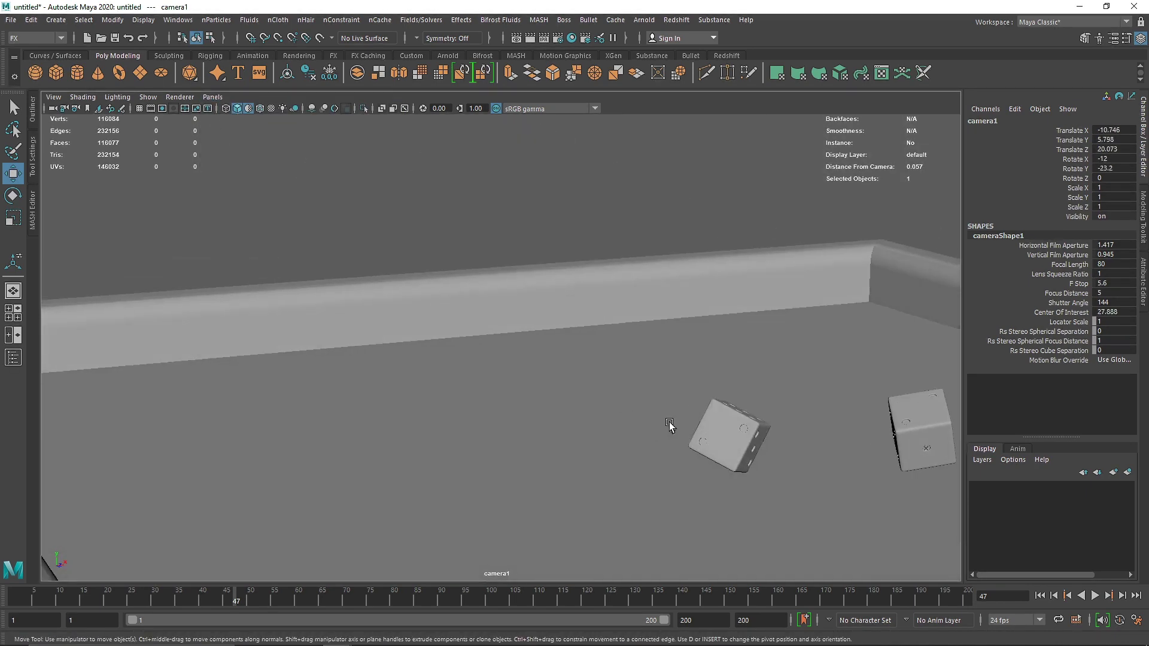
pyautogui.click(1040, 596)
pyautogui.scroll(-5, 749, 444)
pyautogui.keyDown('alt'); pyautogui.moveTo(748, 441); pyautogui.dragTo(749, 457); pyautogui.keyUp('alt')
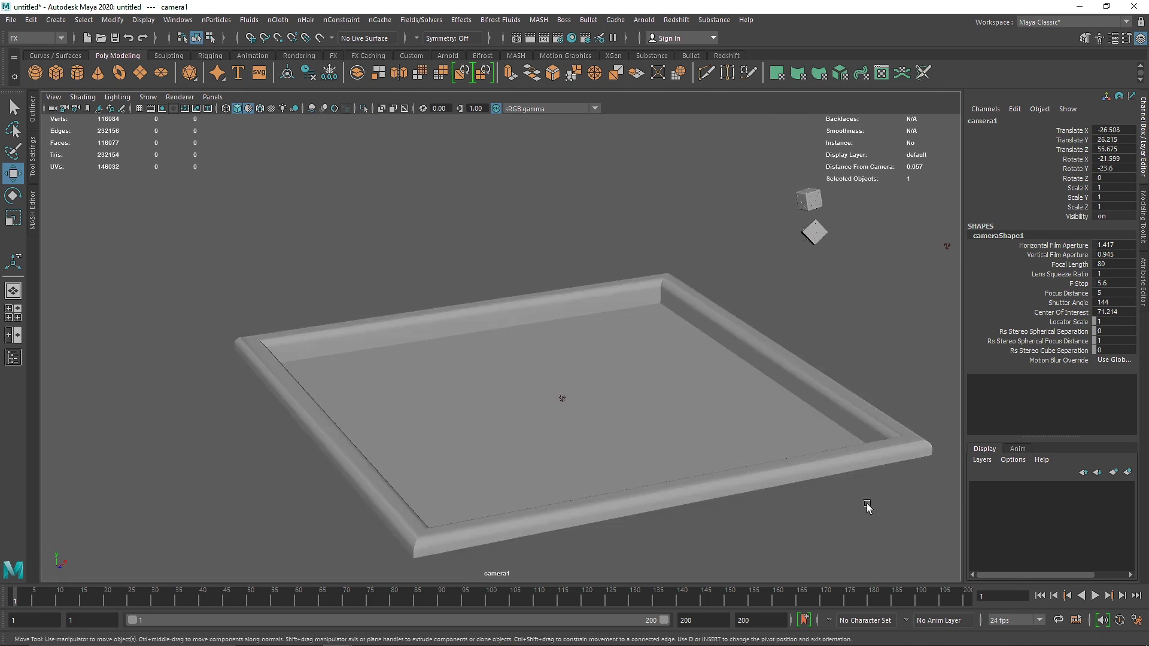
# Play the simulation through the new camera and stop it at frame 50, with both dice in mid-tumble.
pyautogui.click(1094, 596)
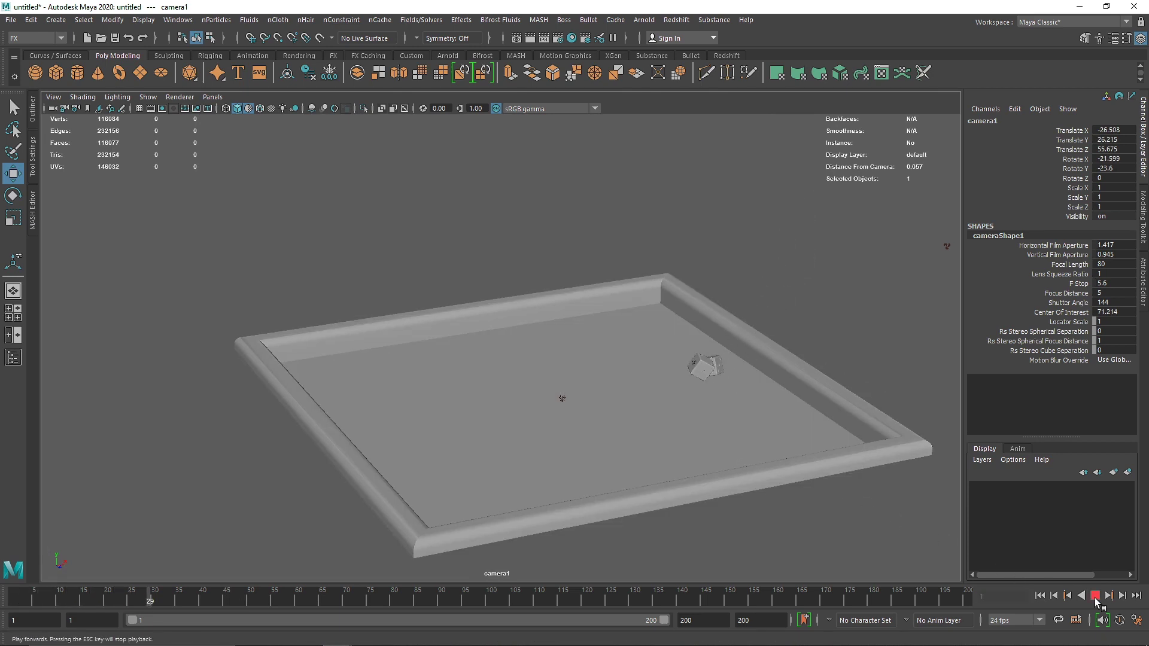
pyautogui.click(1094, 596)
pyautogui.click(1095, 598)
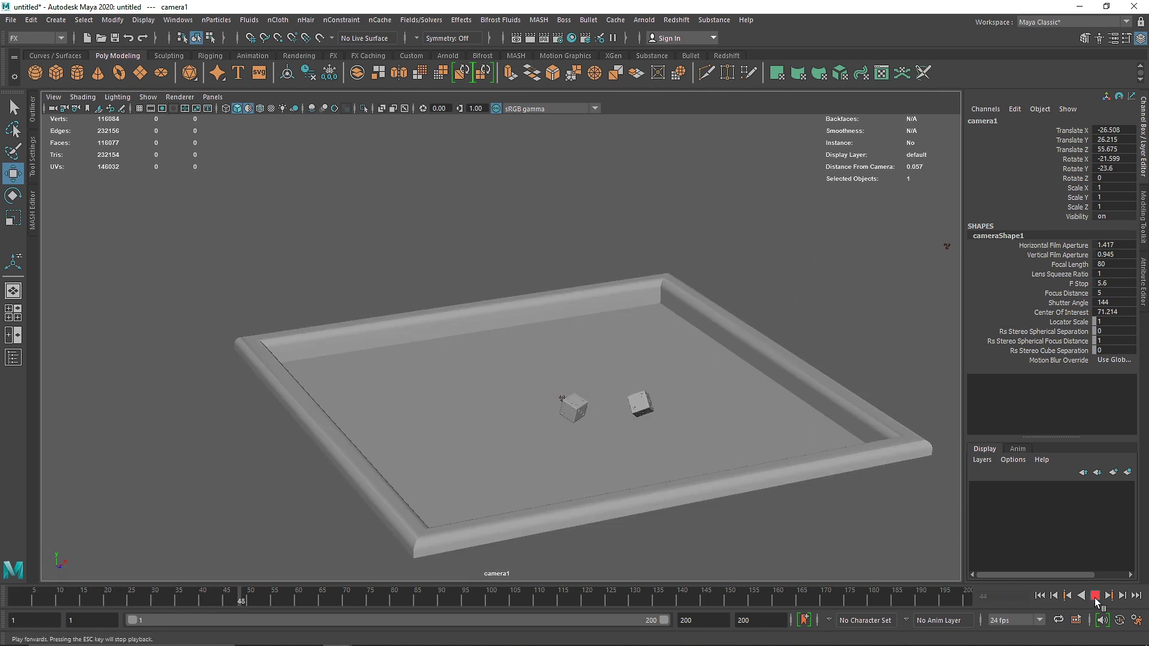
pyautogui.click(1095, 598)
# Select the die nearer the tray's centre and frame the camera view on it.
pyautogui.scroll(5, 736, 462)
pyautogui.keyDown('alt'); pyautogui.moveTo(718, 455); pyautogui.dragTo(730, 457); pyautogui.keyUp('alt')
pyautogui.click(635, 441)
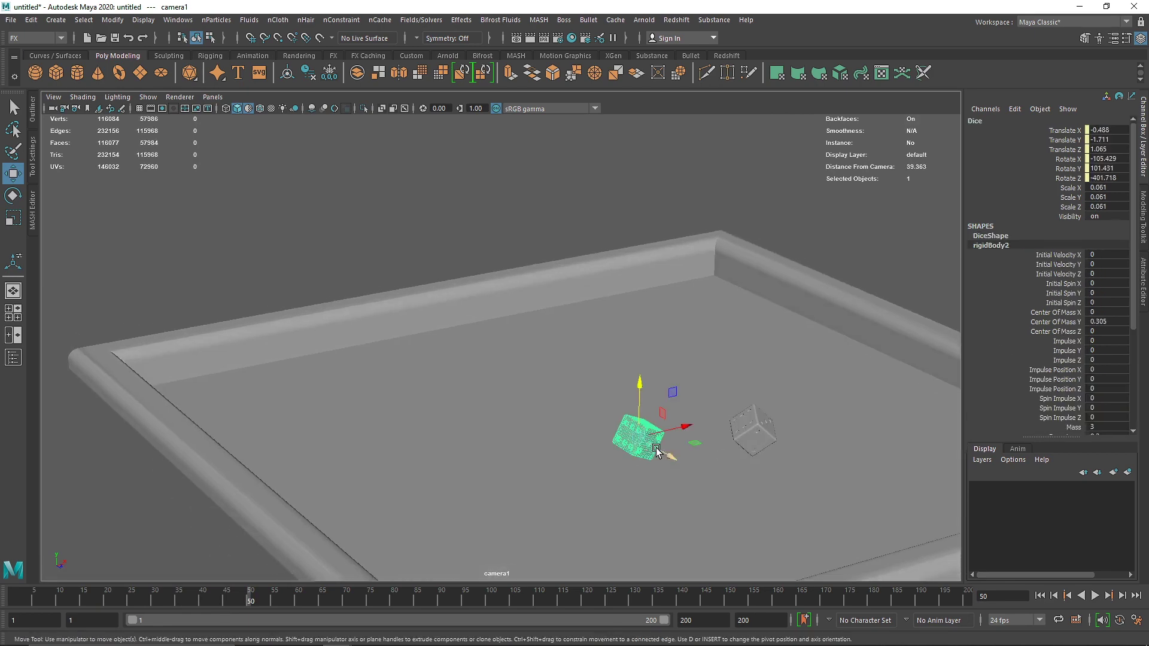
pyautogui.press('f')
# Look through the new camera and compose a low close-up with the unselected die in front of the selected one.
pyautogui.click(213, 96)
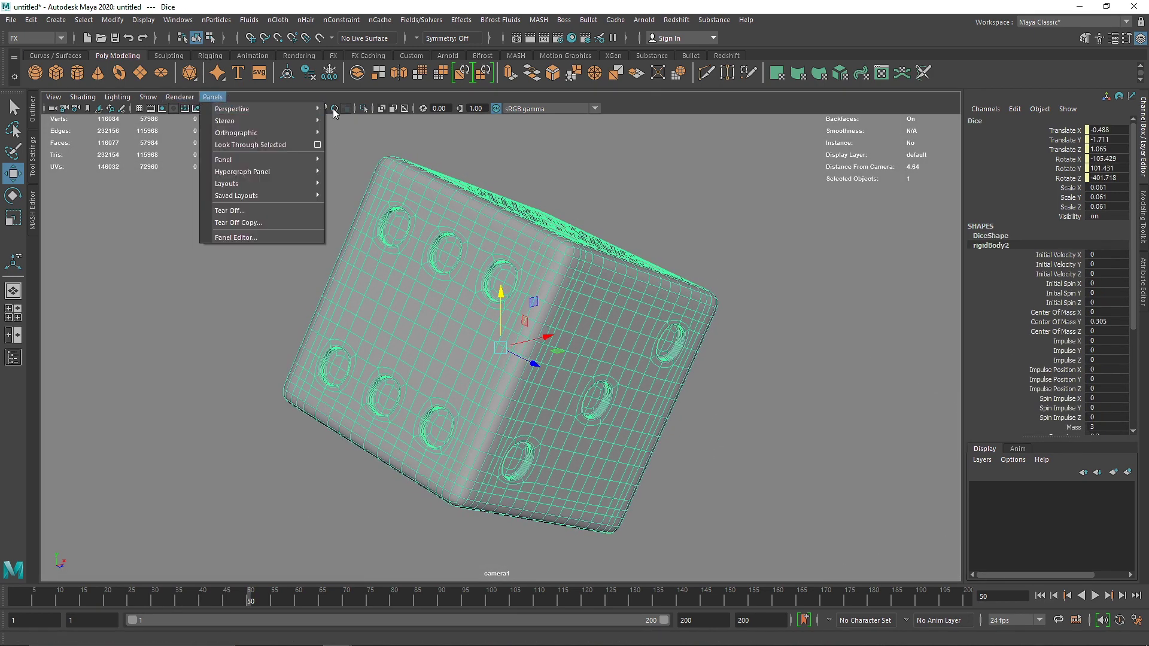
pyautogui.moveTo(311, 109)
pyautogui.click(362, 109)
pyautogui.keyDown('alt'); pyautogui.moveTo(688, 358); pyautogui.dragTo(499, 292, button='right'); pyautogui.keyUp('alt')
pyautogui.keyDown('alt'); pyautogui.moveTo(500, 292); pyautogui.dragTo(547, 329); pyautogui.keyUp('alt')
pyautogui.keyDown('alt'); pyautogui.moveTo(547, 328); pyautogui.dragTo(584, 338, button='right'); pyautogui.keyUp('alt')
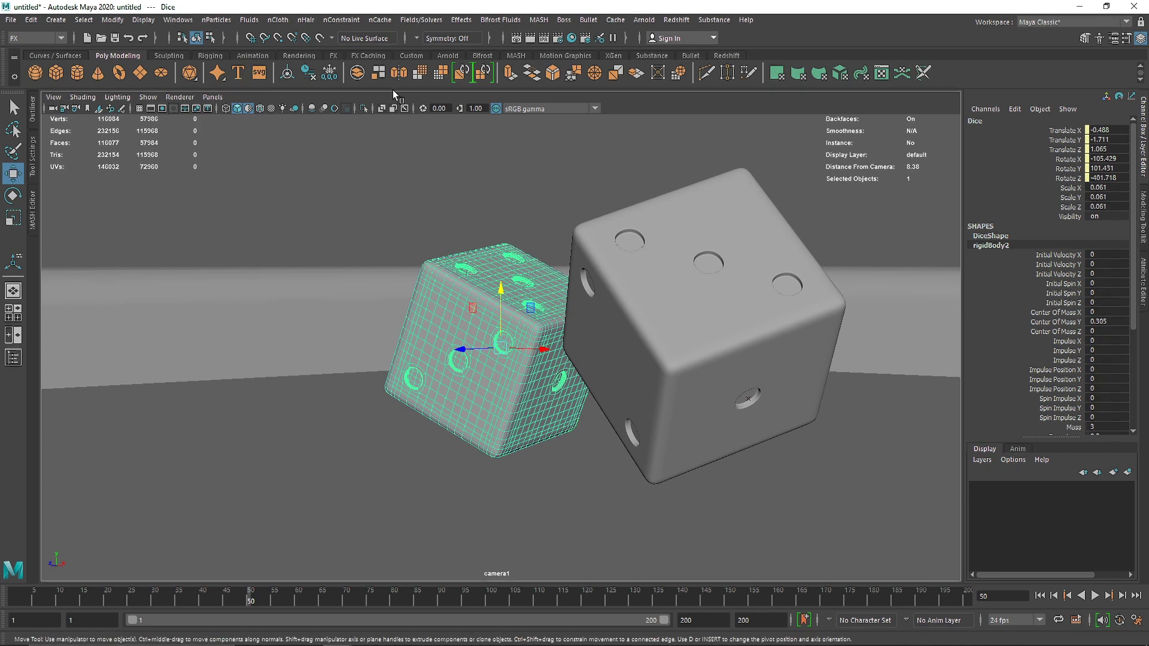
pyautogui.keyDown('alt'); pyautogui.moveTo(592, 230); pyautogui.dragTo(548, 241, button='middle'); pyautogui.keyUp('alt')
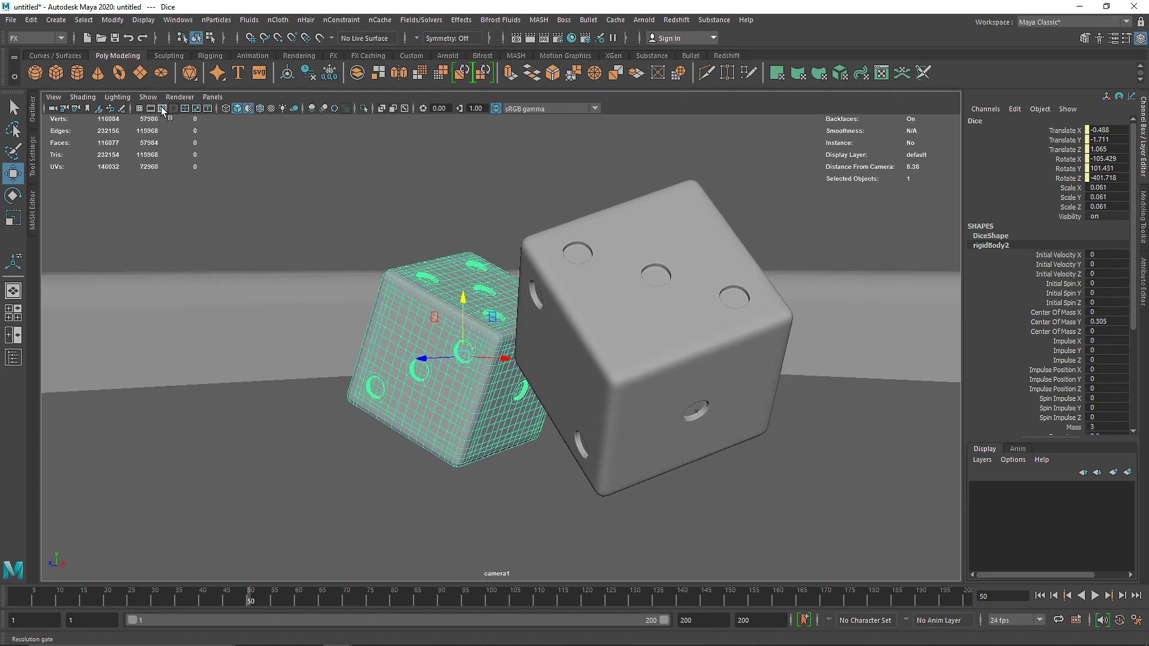
# Display the 1024 x 1024 resolution gate in the camera view.
pyautogui.click(162, 109)
pyautogui.click(148, 109)
pyautogui.click(161, 110)
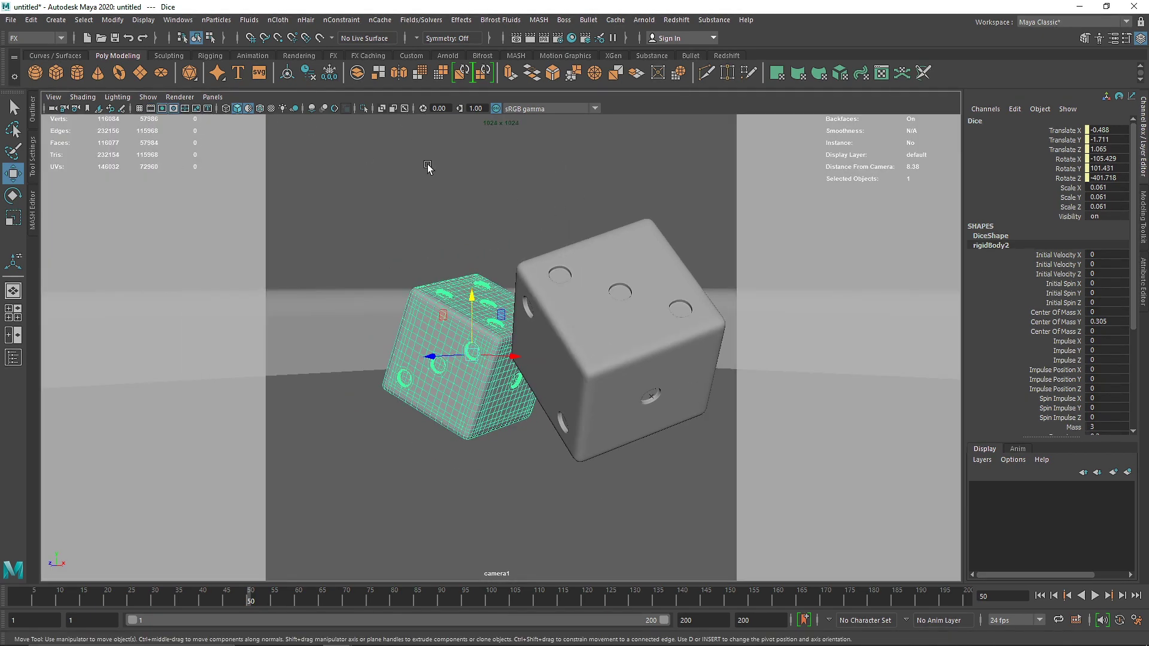
# Refine the camera's angle and distance so both dice sit in the upper half of the resolution gate, and clear the selection.
pyautogui.click(1143, 293)
pyautogui.keyDown('alt'); pyautogui.moveTo(558, 348); pyautogui.dragTo(515, 339, button='middle'); pyautogui.keyUp('alt')
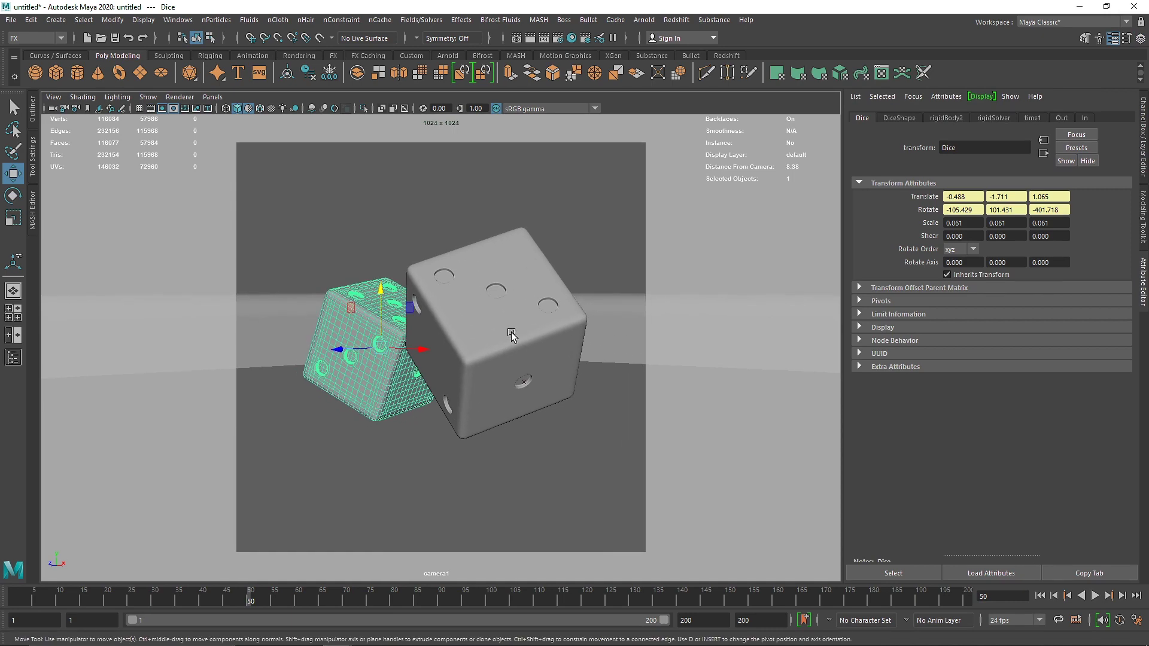
pyautogui.keyDown('alt'); pyautogui.moveTo(512, 333); pyautogui.dragTo(519, 335); pyautogui.keyUp('alt')
pyautogui.keyDown('alt'); pyautogui.moveTo(513, 335); pyautogui.dragTo(486, 299, button='middle'); pyautogui.keyUp('alt')
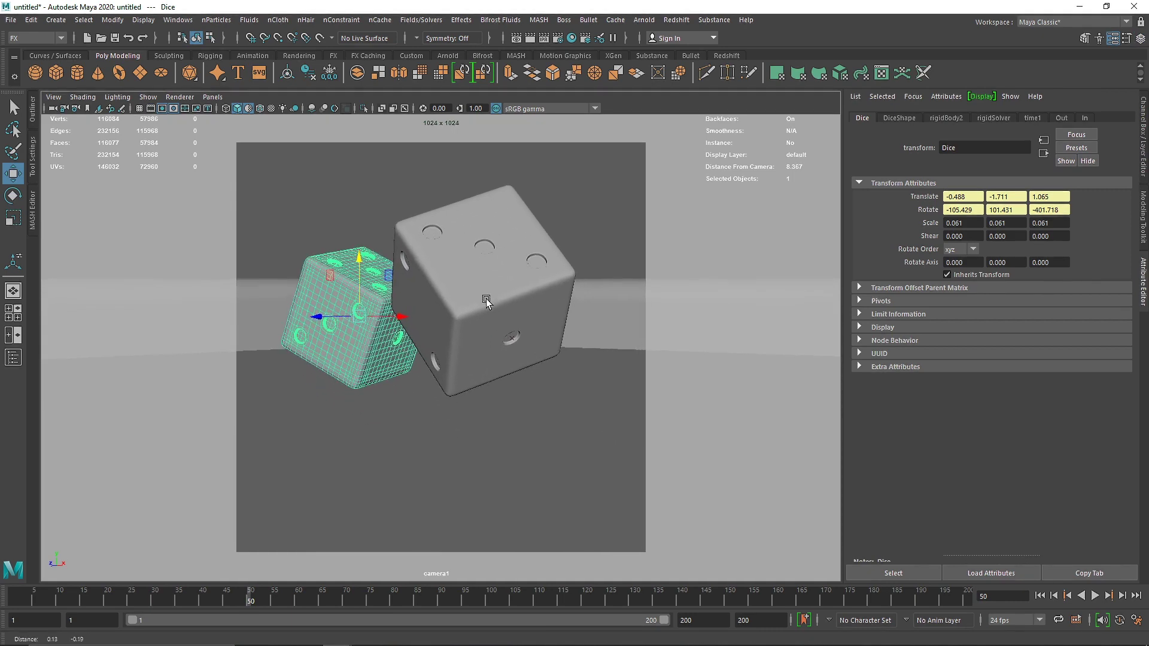
pyautogui.moveTo(486, 299)
pyautogui.keyDown('alt'); pyautogui.mouseDown()
pyautogui.moveTo(482, 279)
pyautogui.moveTo(495, 275)
pyautogui.moveTo(490, 340)
pyautogui.moveTo(483, 307)
pyautogui.mouseUp(); pyautogui.keyUp('alt')
pyautogui.scroll(3, 483, 307)
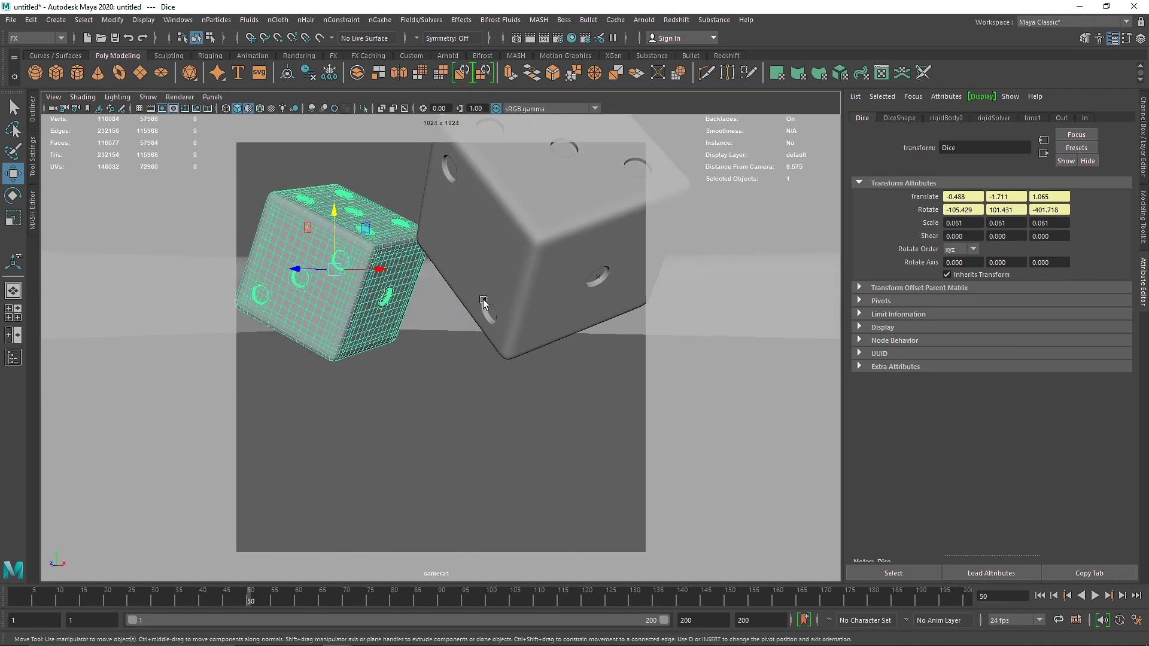
pyautogui.scroll(-3, 478, 306)
pyautogui.keyDown('alt'); pyautogui.moveTo(460, 306); pyautogui.dragTo(453, 339, button='middle'); pyautogui.keyUp('alt')
pyautogui.keyDown('alt'); pyautogui.moveTo(453, 341); pyautogui.dragTo(443, 345); pyautogui.keyUp('alt')
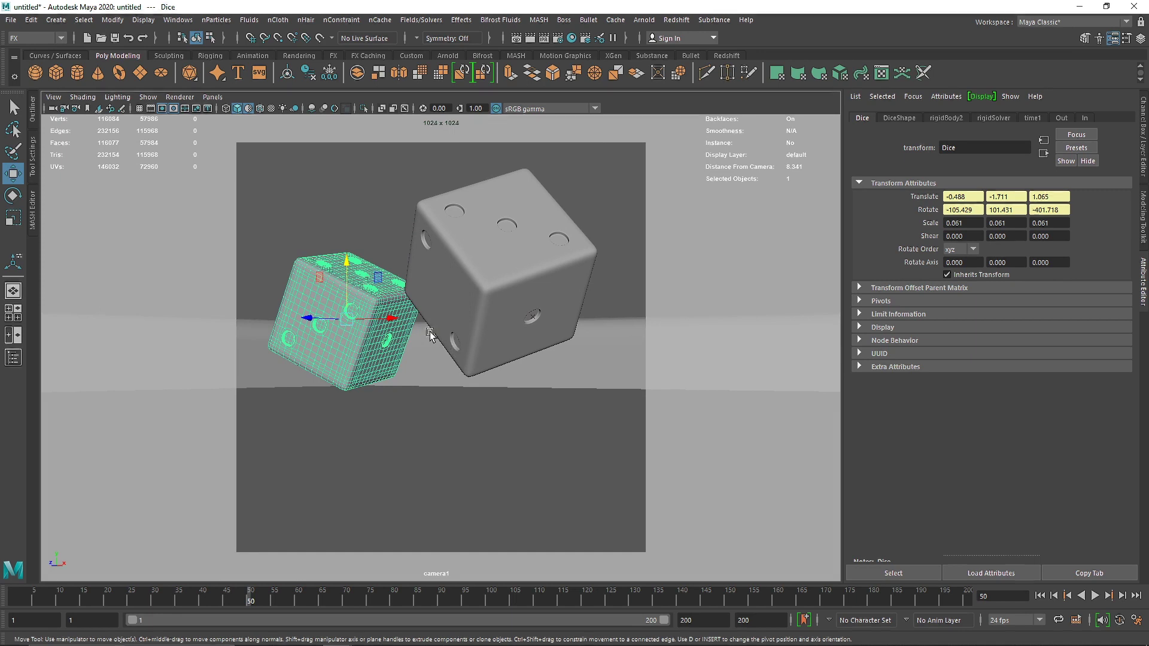
pyautogui.click(374, 242)
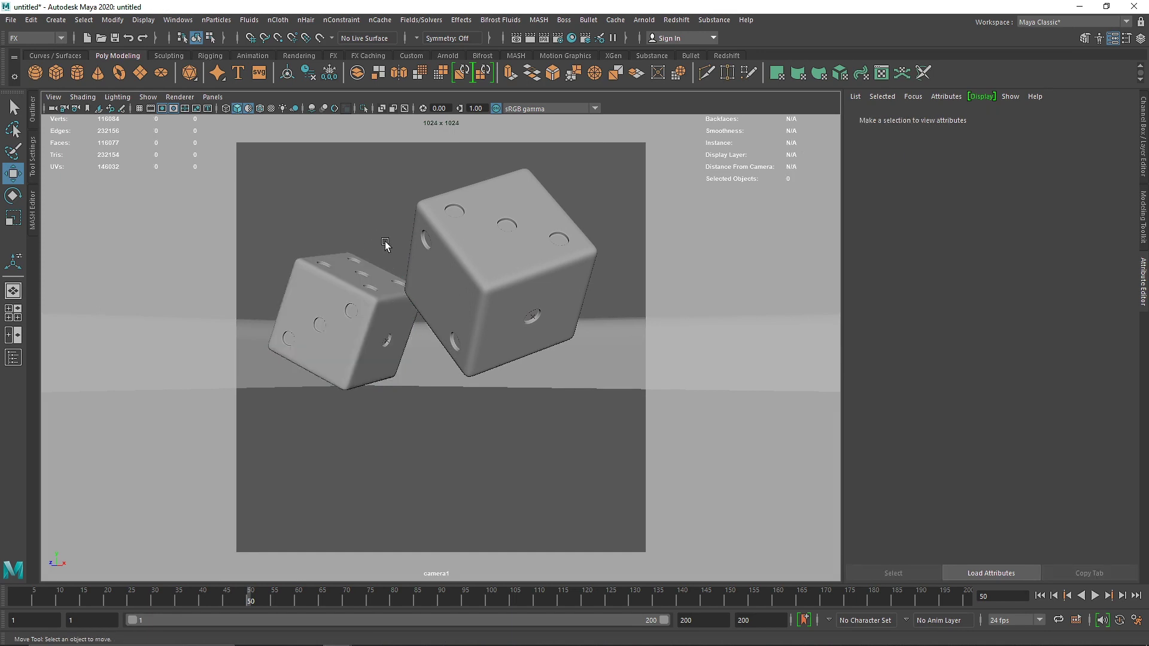
pyautogui.keyDown('alt'); pyautogui.moveTo(402, 249); pyautogui.dragTo(411, 260, button='middle'); pyautogui.keyUp('alt')
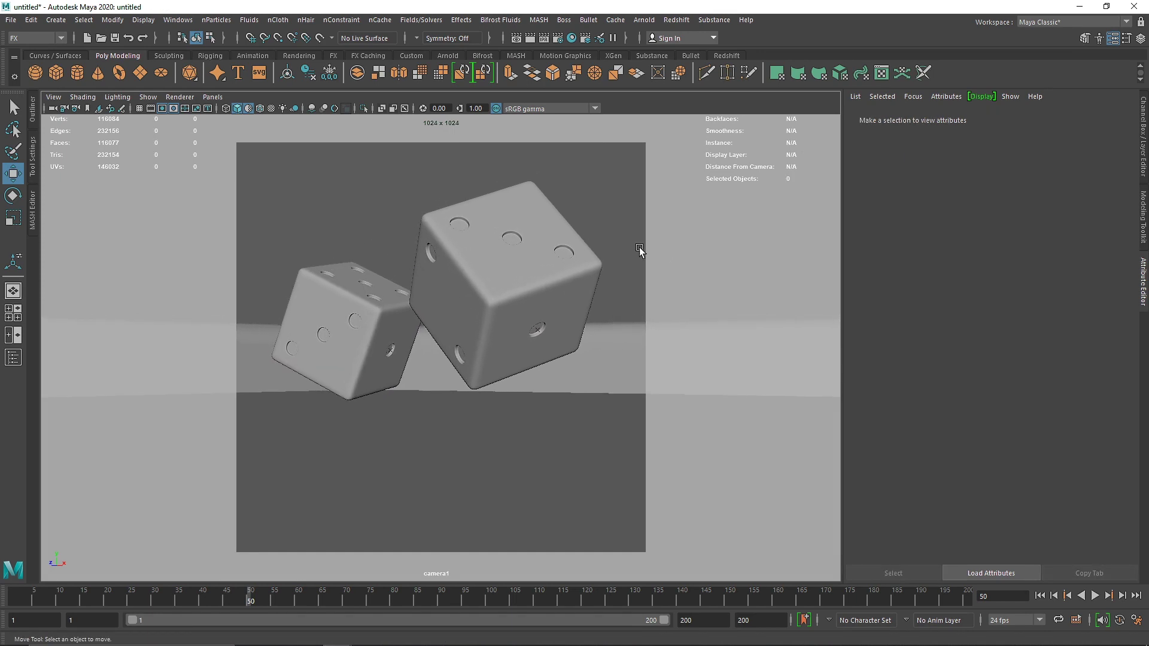
# Select the viewport's camera and show its channel values.
pyautogui.click(53, 109)
pyautogui.hotkey('ctrl', 'a')
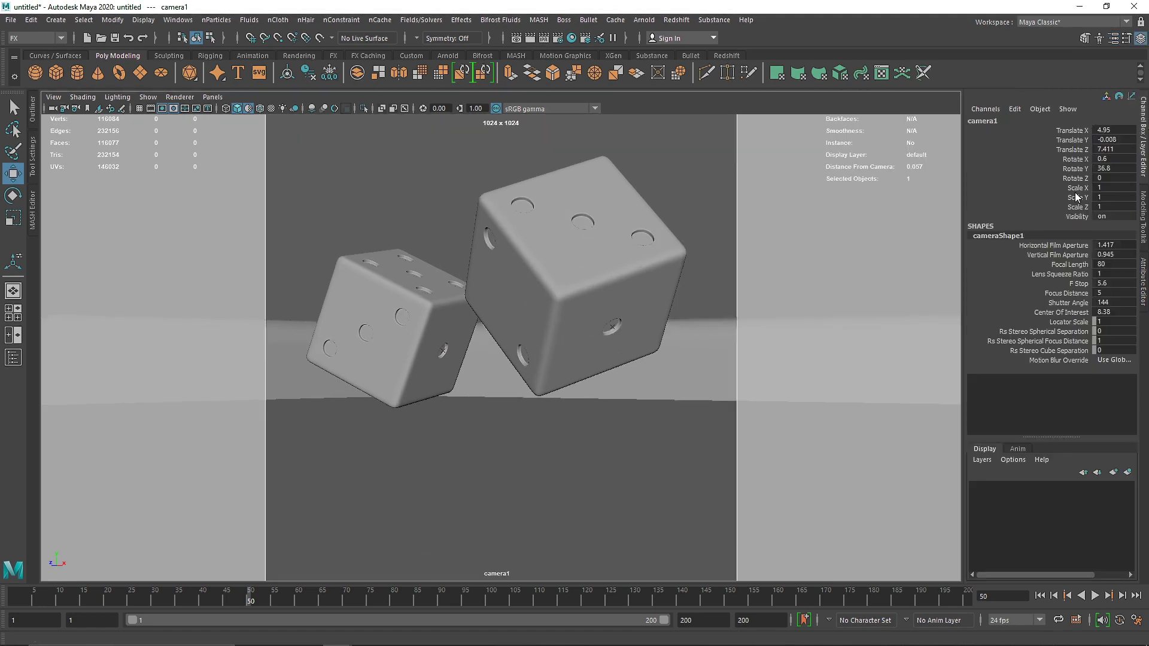
# Try setting the camera's X rotation to 0, and undo the trial rotation changes.
pyautogui.write('1')
pyautogui.press('Return')
pyautogui.hotkey('ctrl', 'z')
pyautogui.hotkey('ctrl', 'z')
pyautogui.hotkey('ctrl', 'z')
pyautogui.hotkey('ctrl', 'z')
pyautogui.hotkey('ctrl', 'z')
pyautogui.click(1119, 159)
pyautogui.write('0')
pyautogui.press('Return')
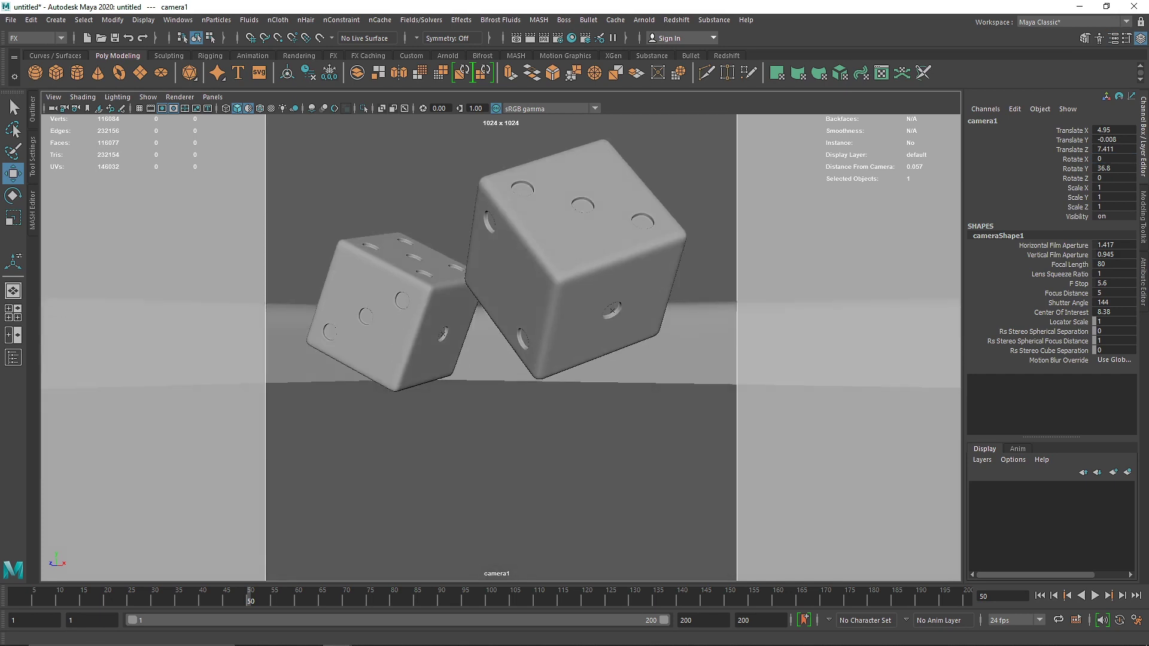
pyautogui.hotkey('ctrl', 'z')
pyautogui.hotkey('ctrl', 'z')
pyautogui.hotkey('ctrl', 'z')
pyautogui.hotkey('ctrl', 'z')
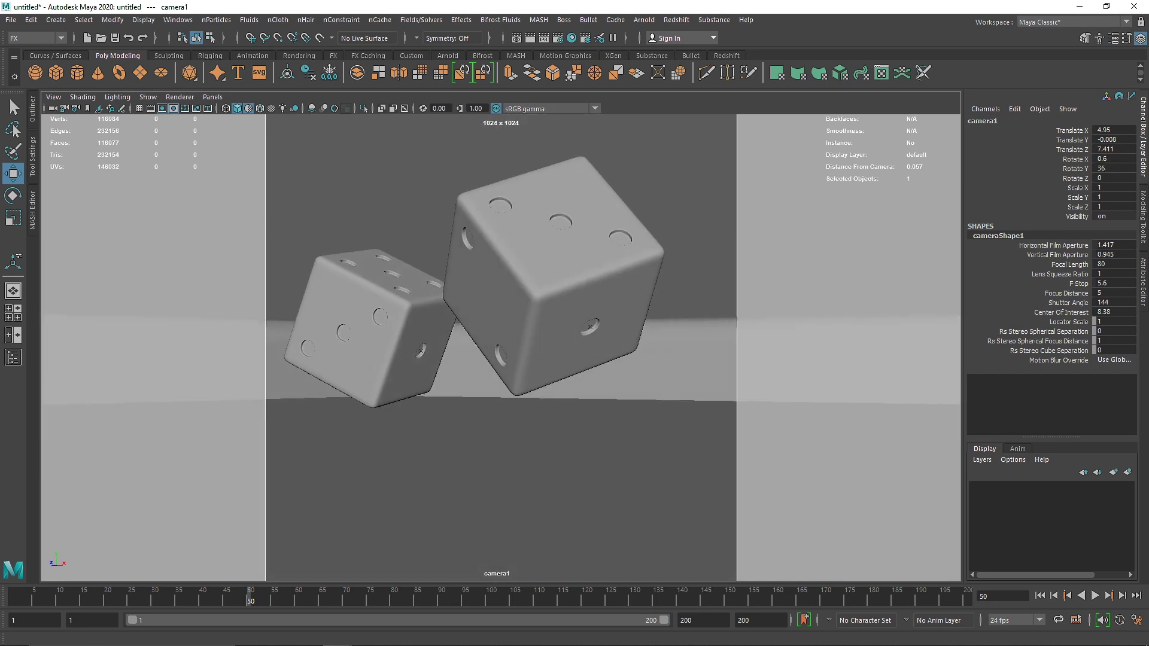
# Tilt the camera to a Z rotation of -8 and set its Y translation to 0.
pyautogui.moveTo(1135, 168); pyautogui.dragTo(1093, 178, button='middle')
pyautogui.hotkey('ctrl', 'z')
pyautogui.hotkey('ctrl', 'z')
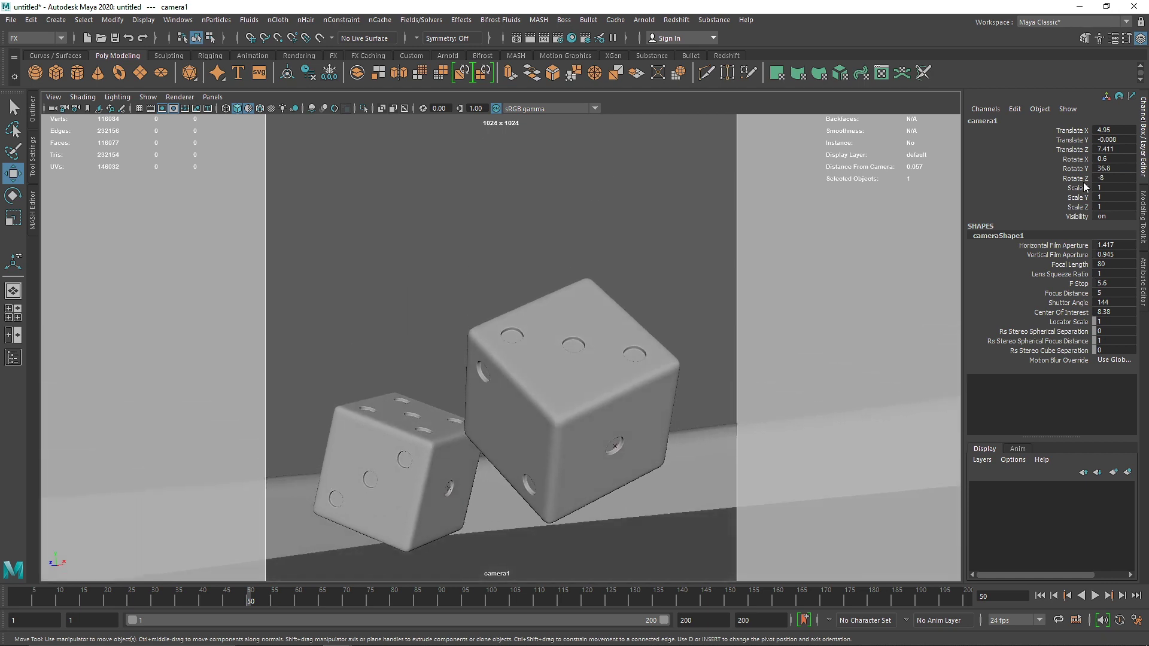
pyautogui.doubleClick(1108, 139)
pyautogui.write('0')
pyautogui.press('Return')
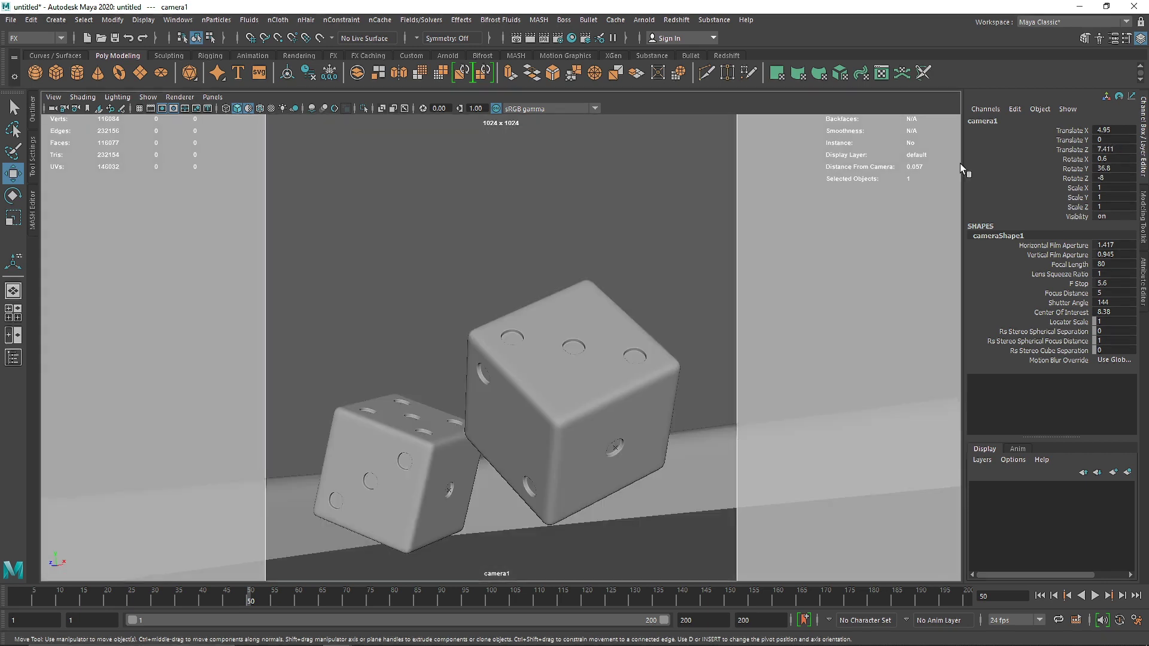
# Shift the camera framing so both dice sit near the centre of the resolution gate, and clear the selection.
pyautogui.keyDown('alt'); pyautogui.moveTo(580, 366); pyautogui.dragTo(590, 310, button='middle'); pyautogui.keyUp('alt')
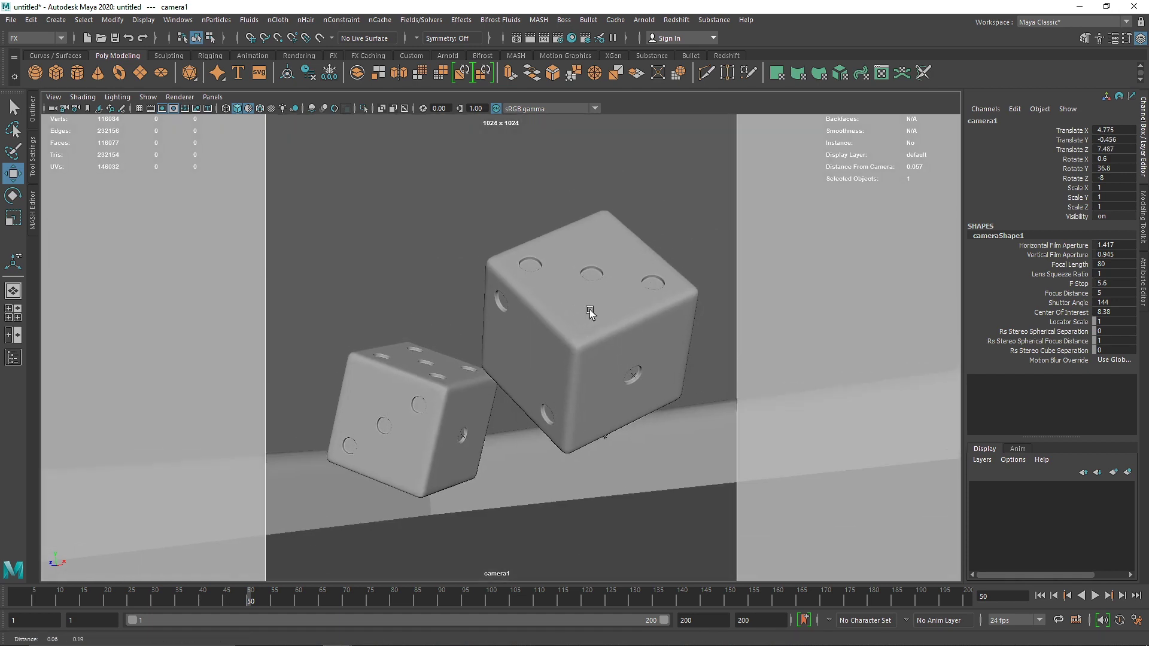
pyautogui.scroll(1, 628, 235)
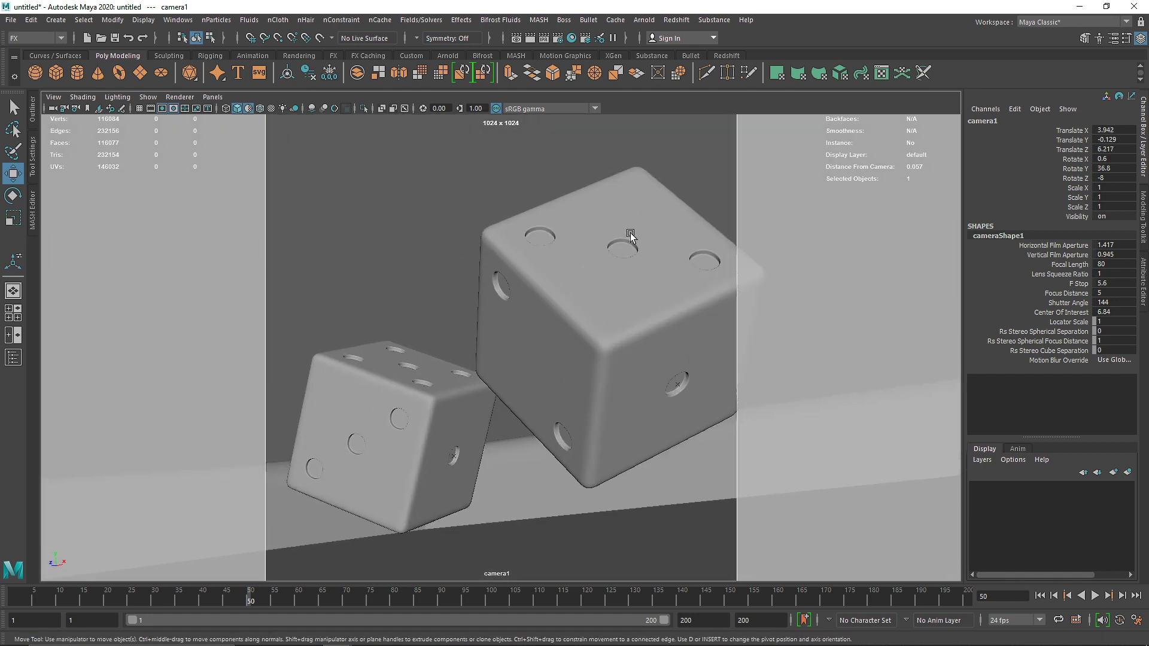
pyautogui.scroll(-1, 631, 238)
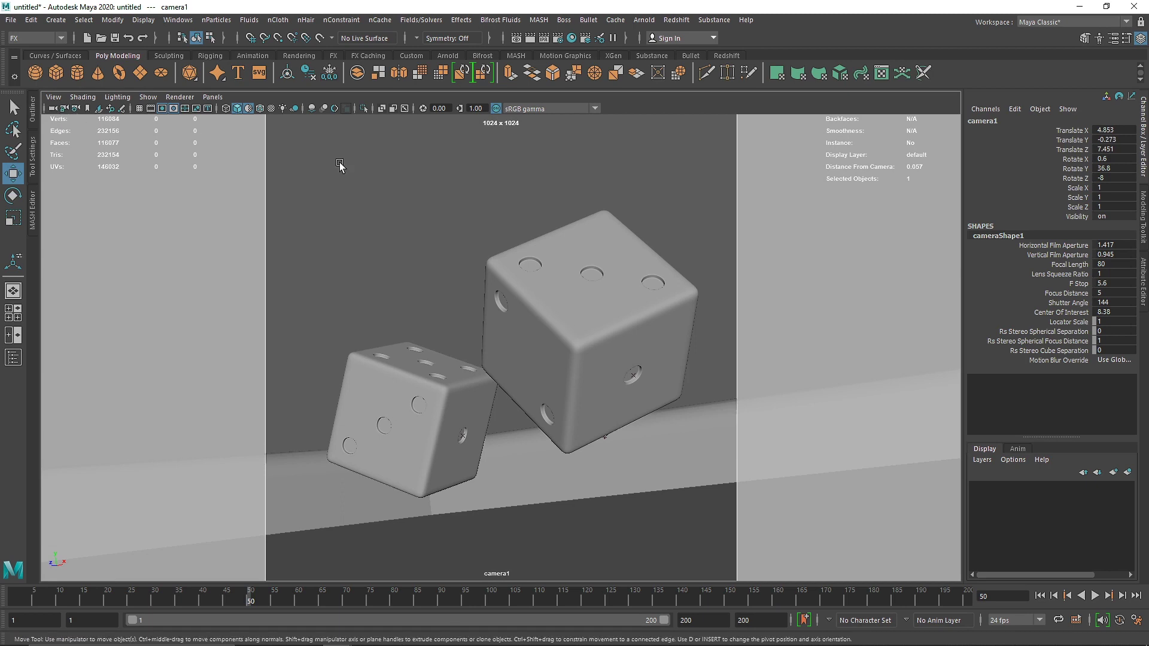
pyautogui.click(426, 210)
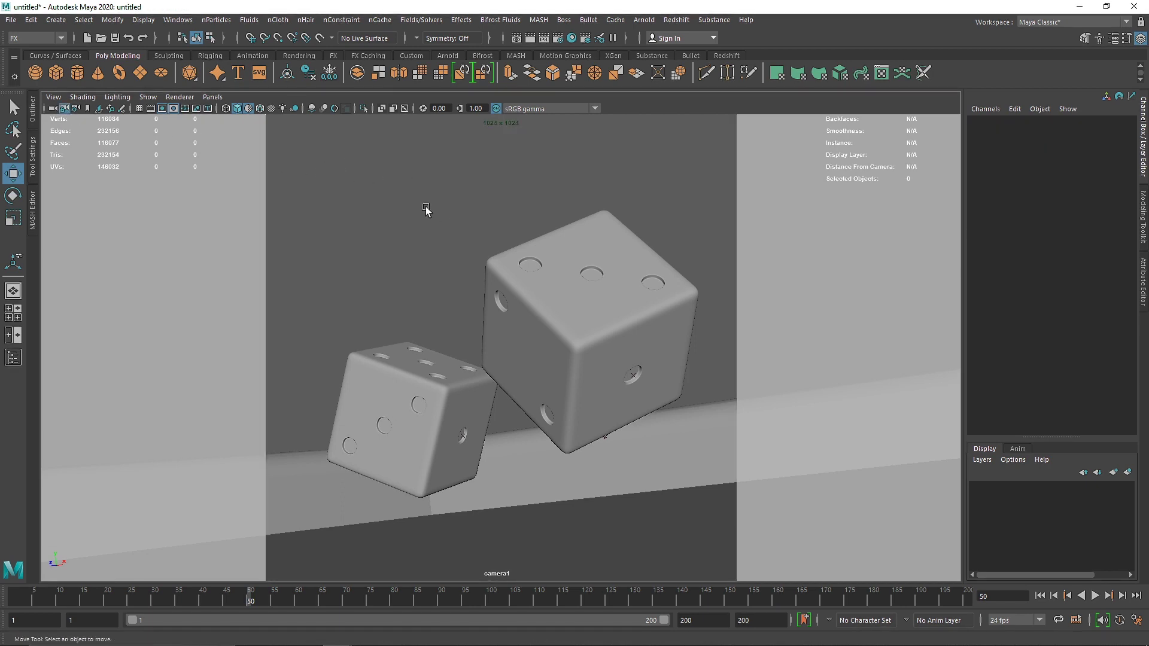
# Create a locator and show the whole tray in the perspective view.
pyautogui.click(53, 22)
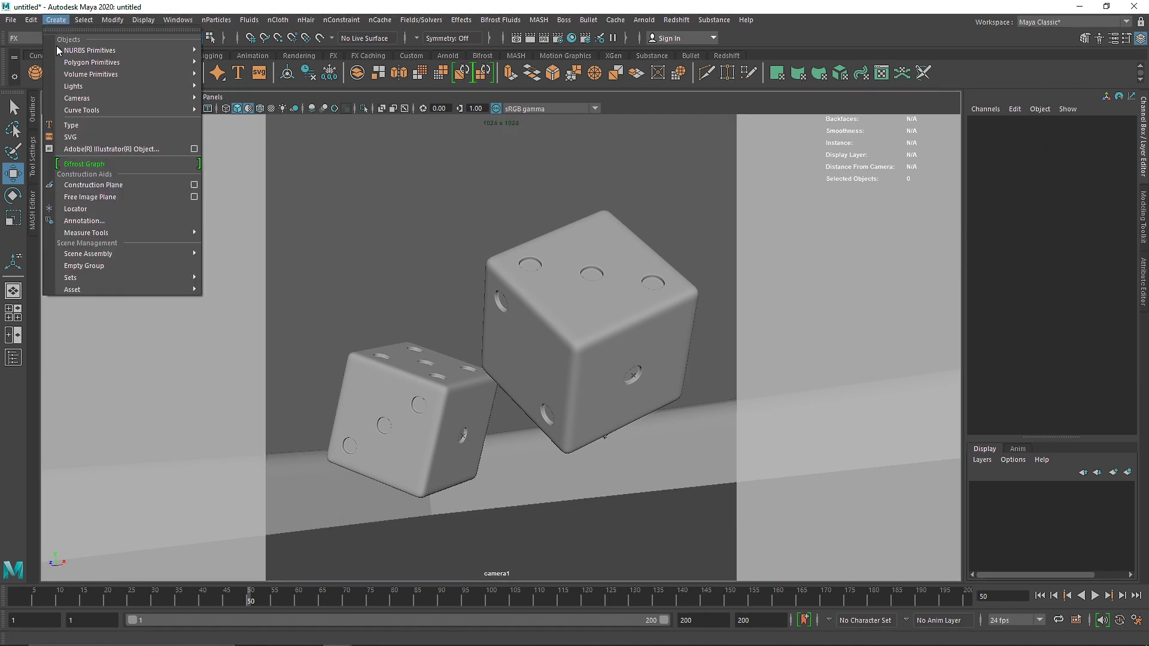
pyautogui.click(78, 207)
pyautogui.press('space')
pyautogui.moveTo(547, 331); pyautogui.dragTo(538, 231)
pyautogui.keyDown('alt'); pyautogui.moveTo(486, 305); pyautogui.dragTo(516, 327); pyautogui.keyUp('alt')
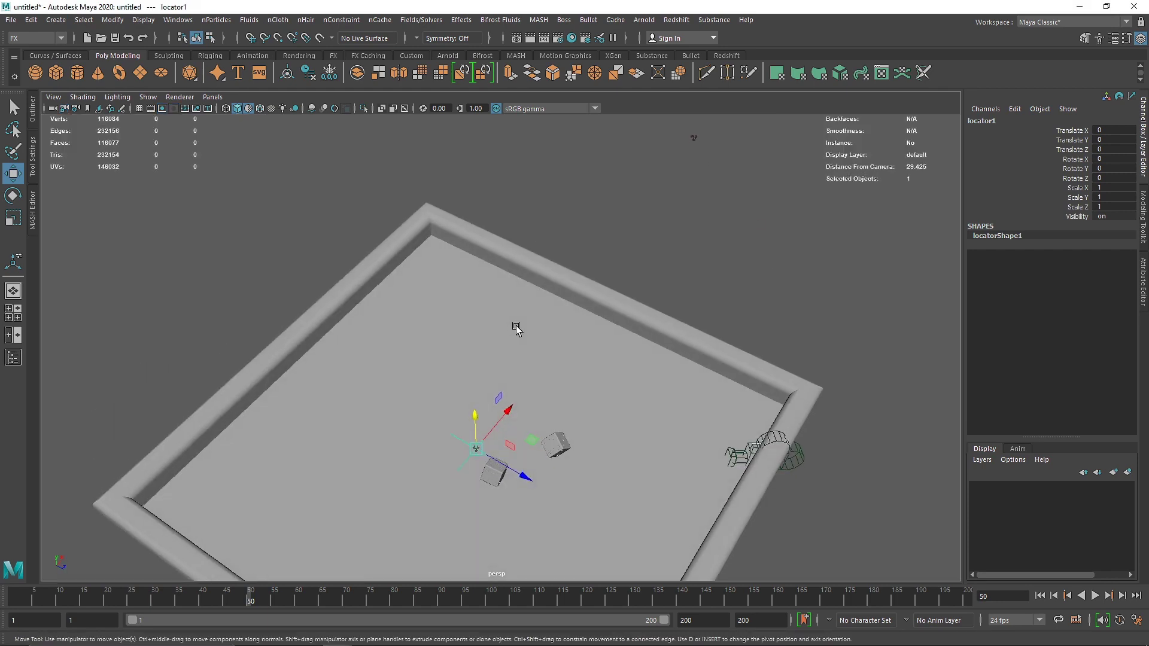
# Move the locator beside the die with five dots on top, at about X -0.19, Y 0.08, Z 1.18, and frame it.
pyautogui.keyDown('alt'); pyautogui.moveTo(501, 480); pyautogui.dragTo(568, 514, button='right'); pyautogui.keyUp('alt')
pyautogui.keyDown('alt'); pyautogui.moveTo(568, 514); pyautogui.dragTo(364, 508); pyautogui.keyUp('alt')
pyautogui.press('f')
pyautogui.keyDown('alt'); pyautogui.moveTo(464, 429); pyautogui.dragTo(482, 318); pyautogui.keyUp('alt')
pyautogui.scroll(10, 526, 362)
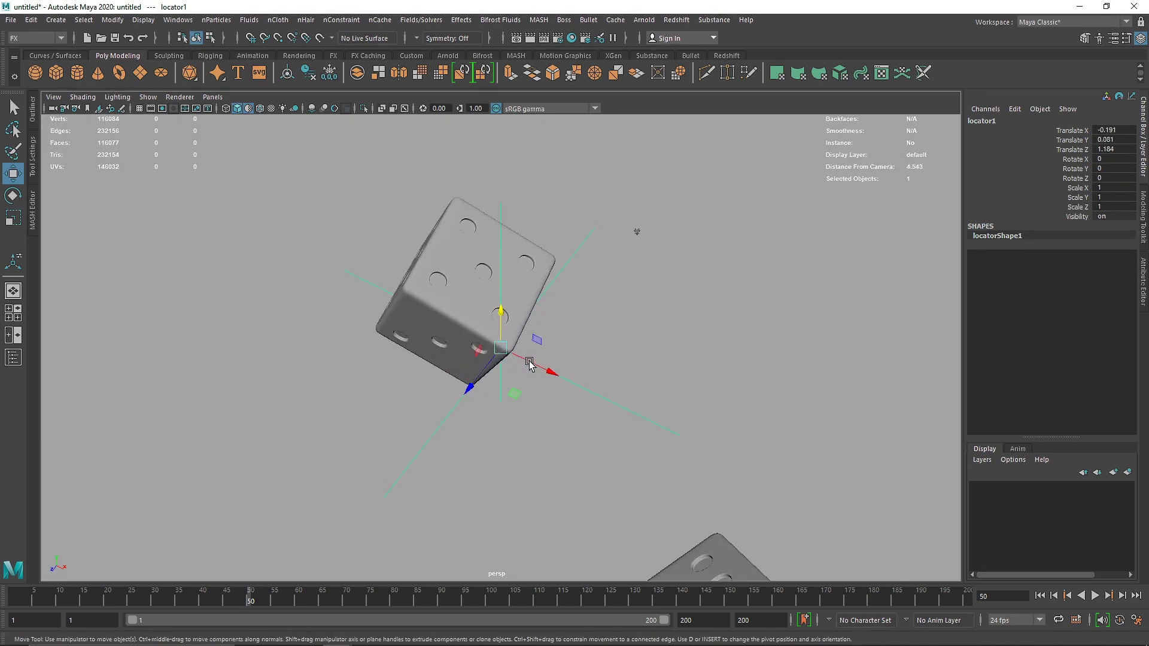
# Fine-tune the locator onto the die's nearest corner at about X -0.09, Y 0.25, Z 1.33.
pyautogui.moveTo(467, 386); pyautogui.dragTo(457, 409)
pyautogui.moveTo(526, 381); pyautogui.dragTo(562, 399)
pyautogui.moveTo(521, 355); pyautogui.dragTo(518, 324)
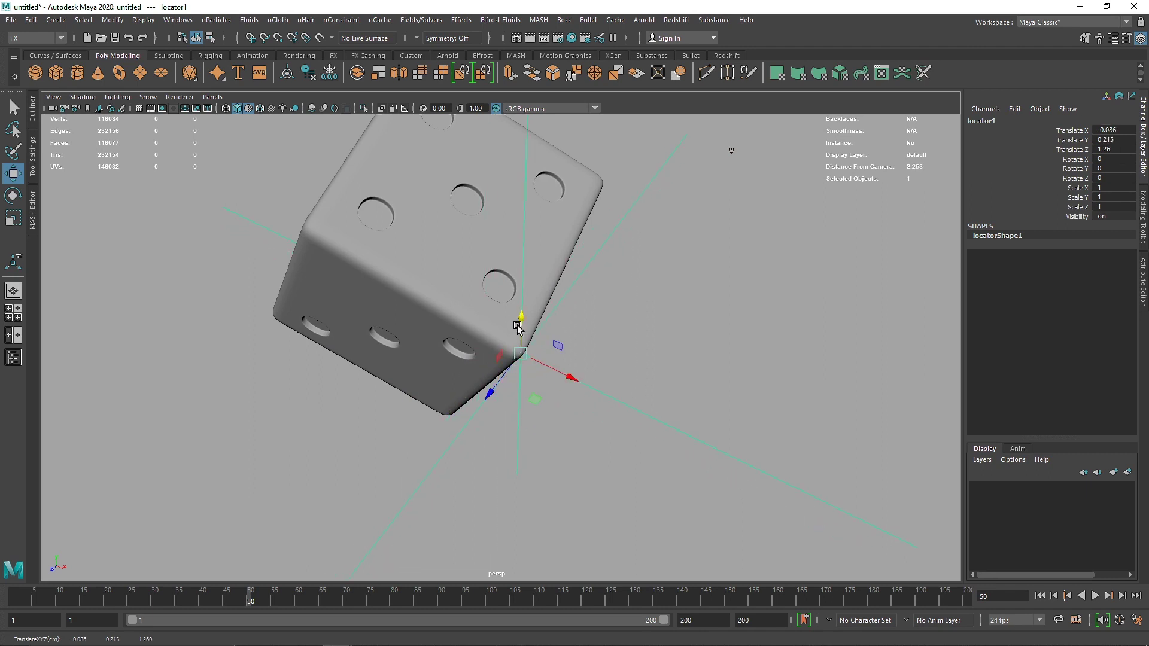
pyautogui.moveTo(493, 386); pyautogui.dragTo(487, 395)
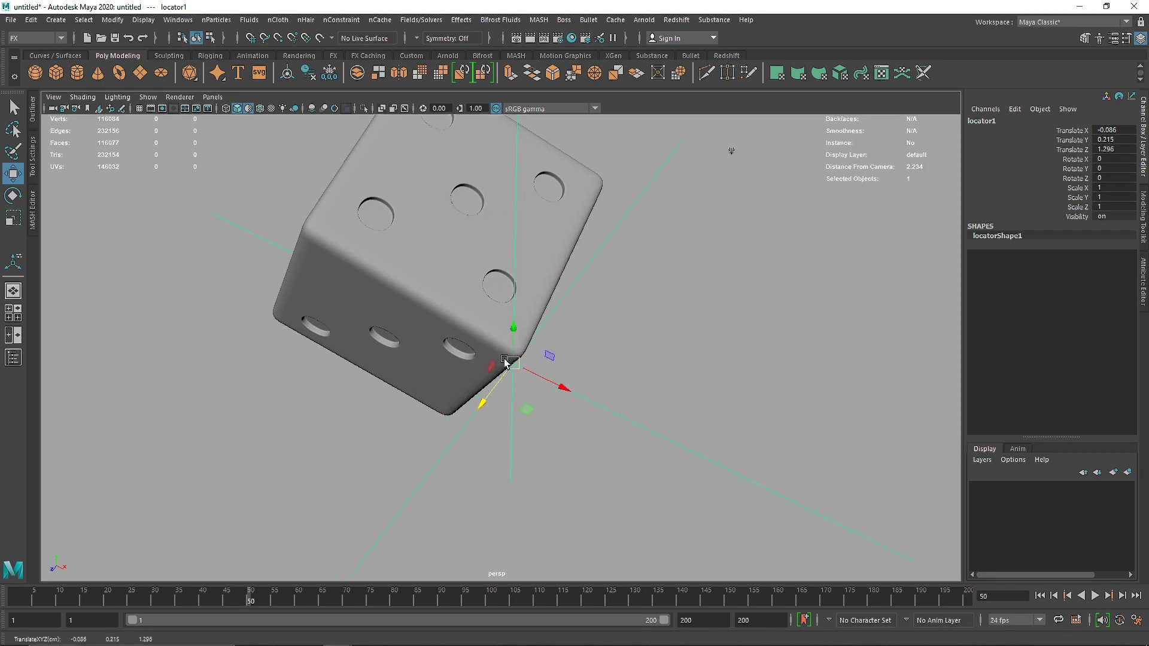
pyautogui.moveTo(514, 343); pyautogui.dragTo(513, 334)
pyautogui.moveTo(493, 386); pyautogui.dragTo(490, 391)
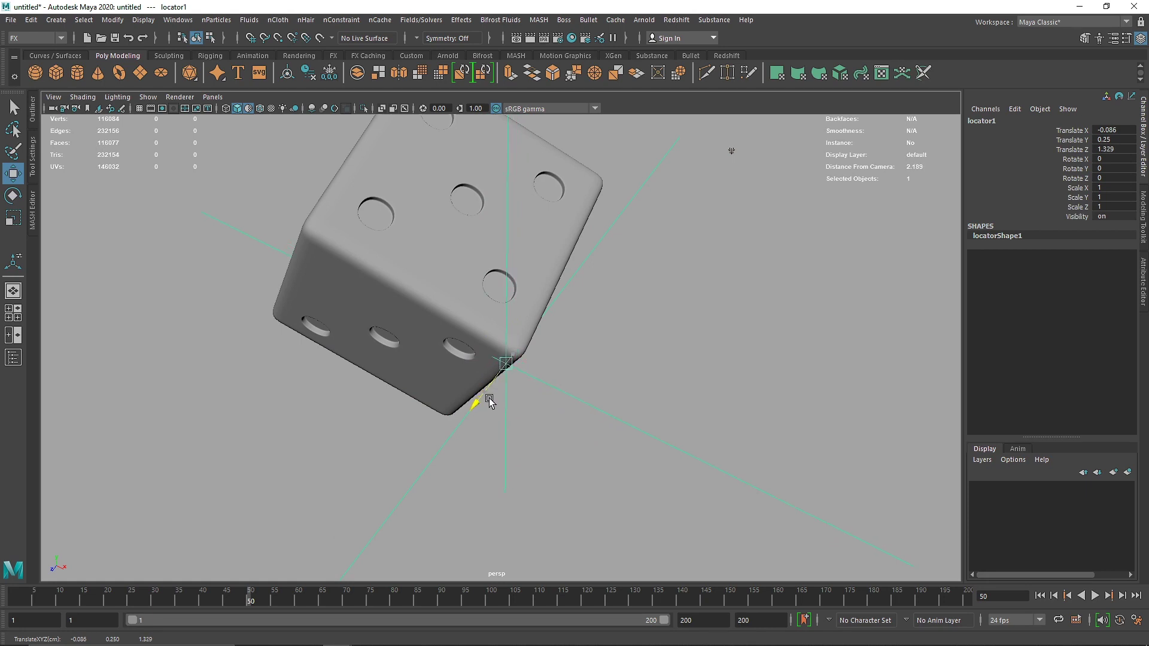
# Look through camera1 again, select the camera and display its cameraShape1 attributes.
pyautogui.click(212, 96)
pyautogui.click(359, 118)
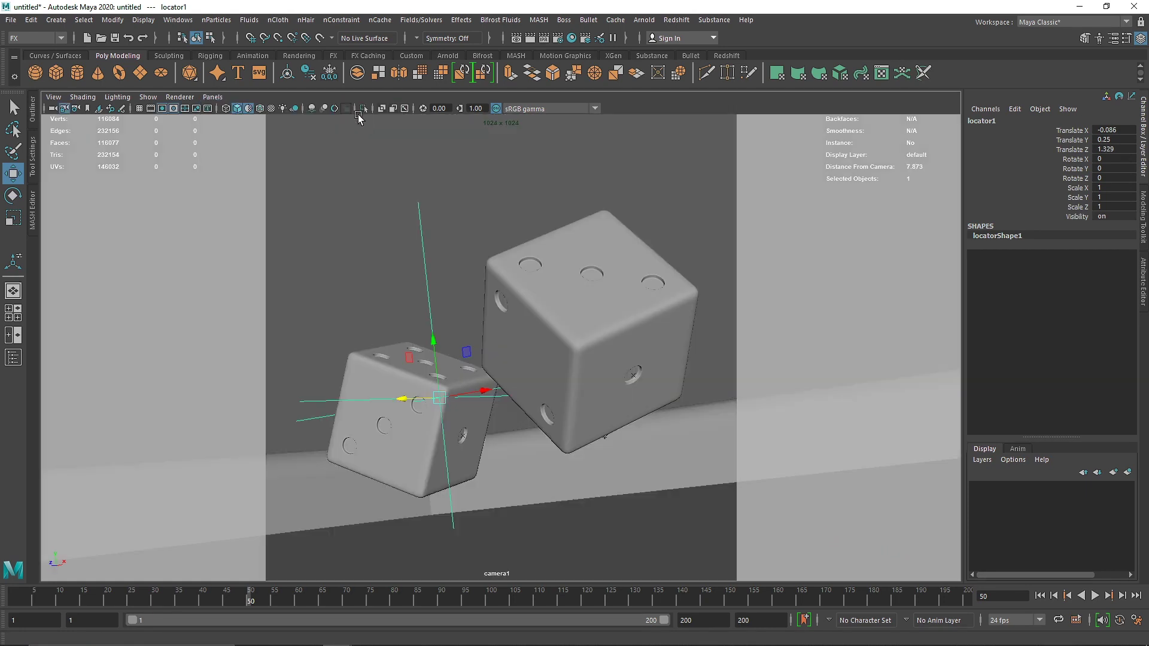
pyautogui.click(53, 109)
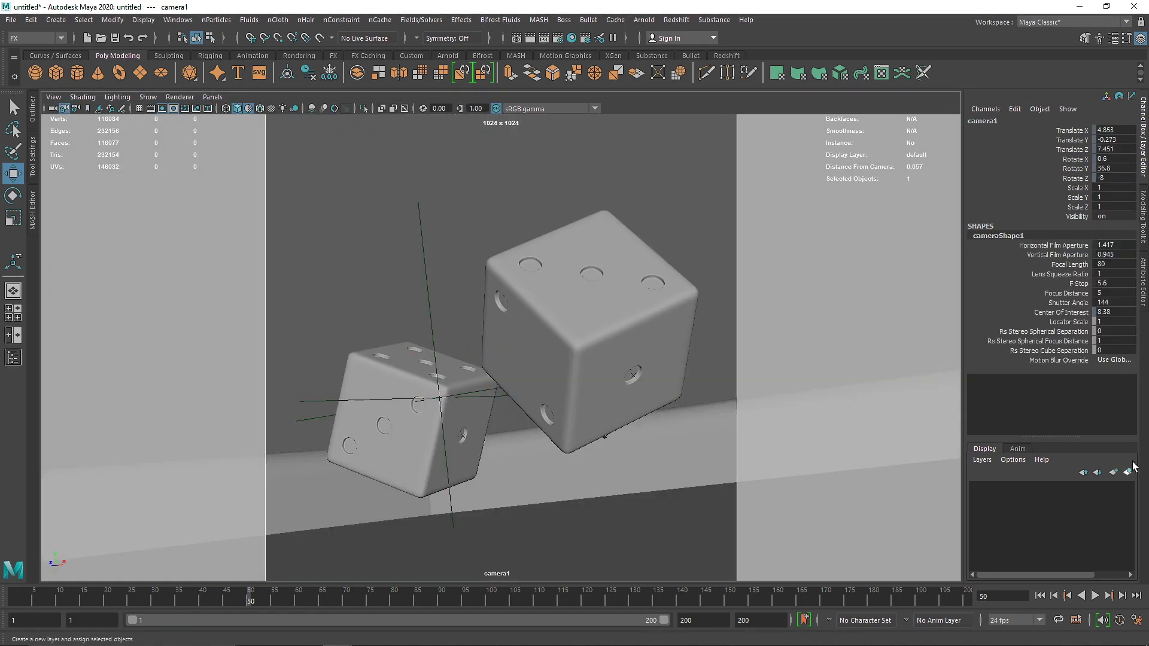
pyautogui.hotkey('ctrl', 'a')
pyautogui.click(917, 118)
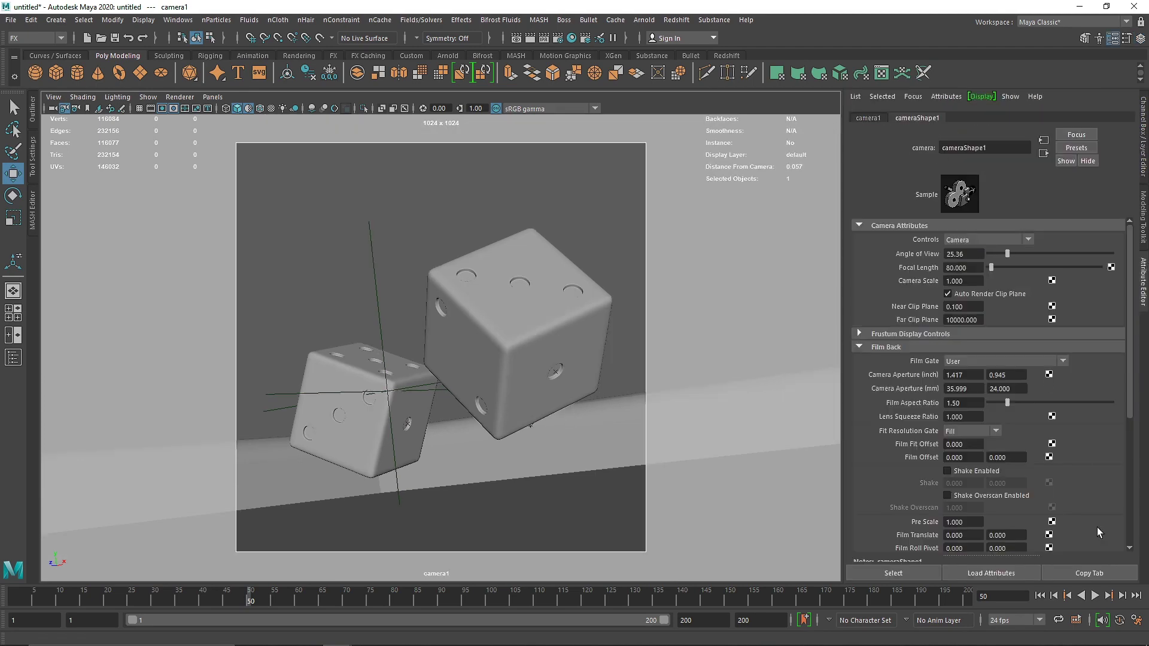
# Copy the cameraShape1 attributes into a floating window, collapse Camera Attributes and Film Back, and place it beside the dice.
pyautogui.click(1089, 573)
pyautogui.click(396, 324)
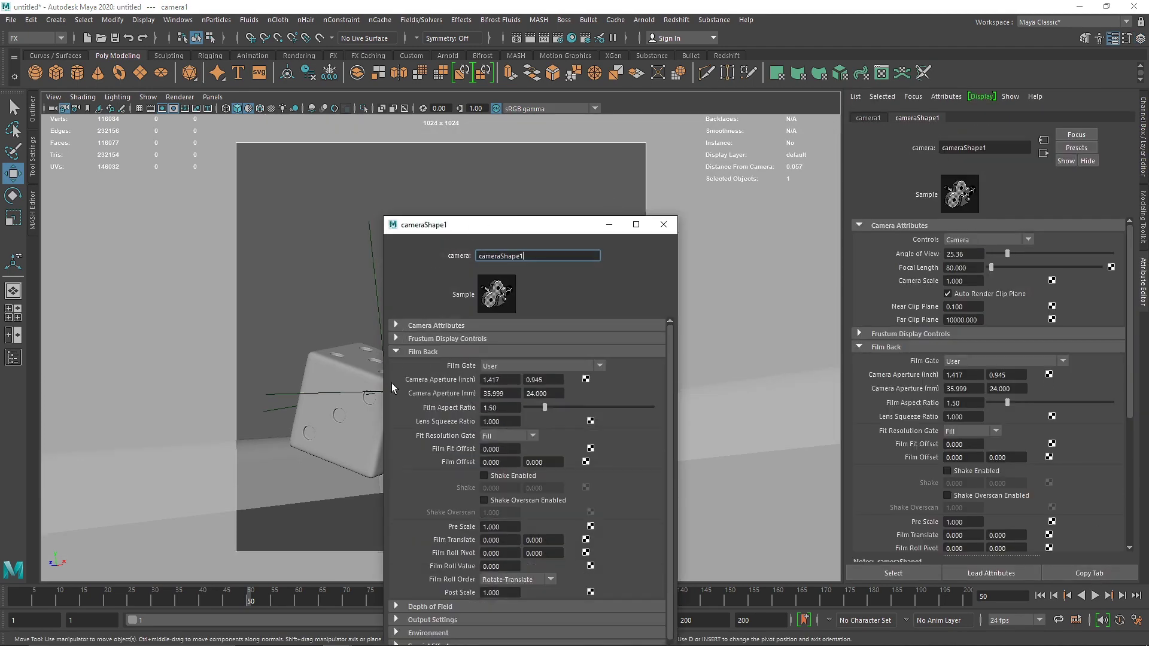
pyautogui.click(396, 352)
pyautogui.moveTo(502, 229); pyautogui.dragTo(893, 116)
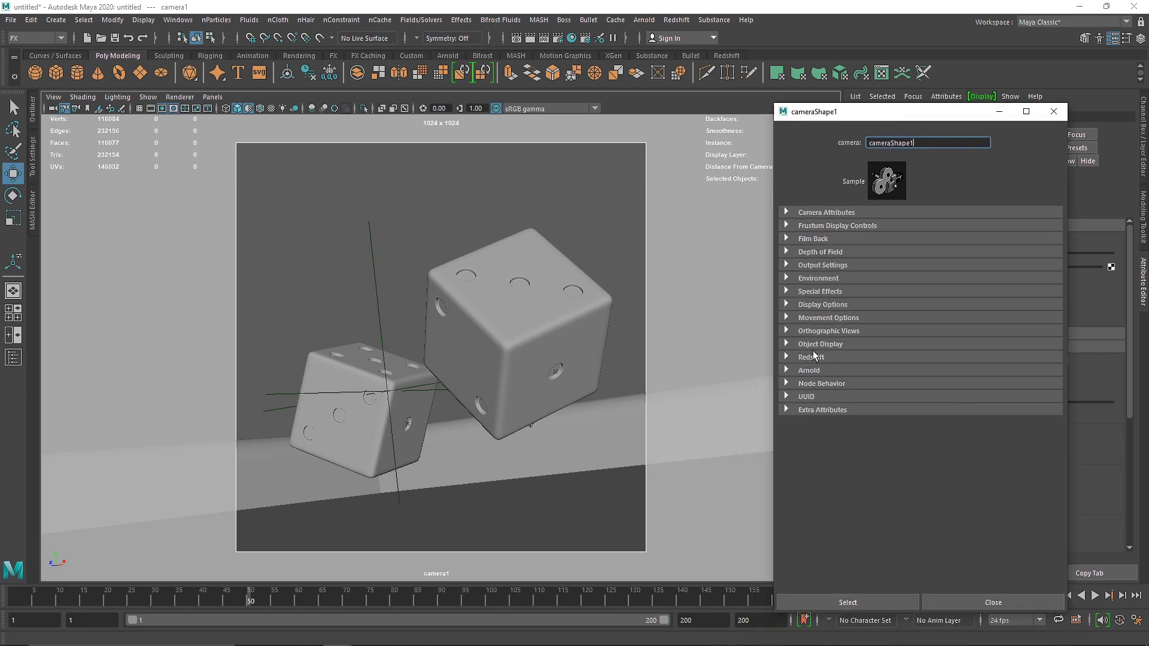
# Enable DOF in the camera's Arnold attributes and set Focus Distance to 7.873, matching the locator's distance from the camera.
pyautogui.click(802, 371)
pyautogui.scroll(-3, 860, 375)
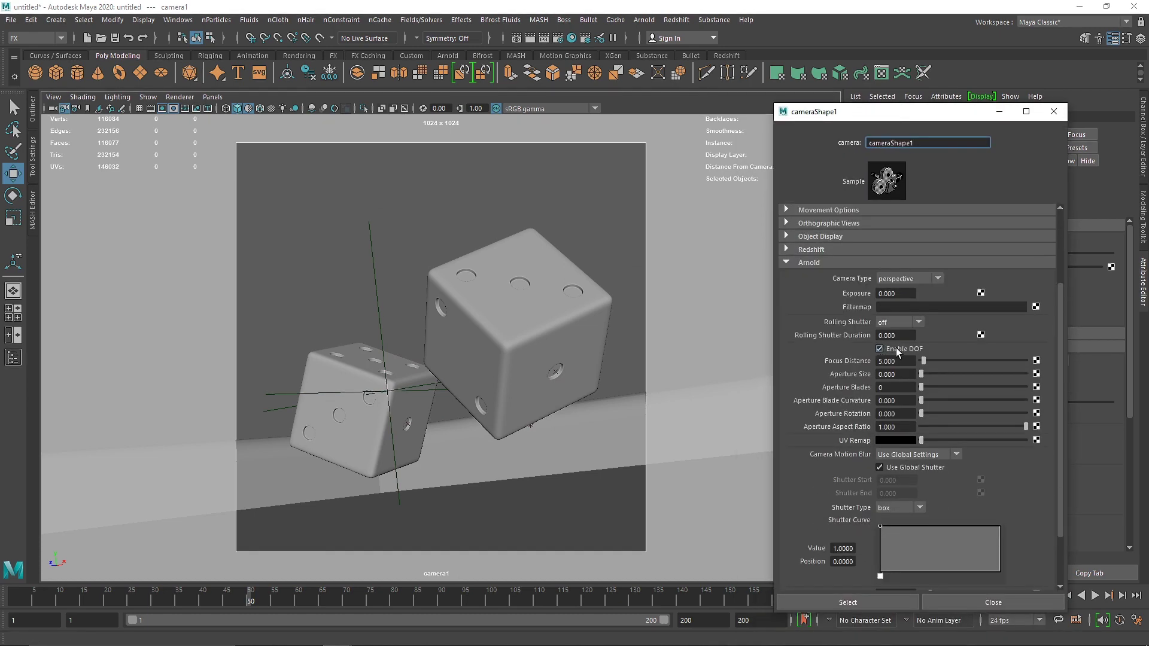
pyautogui.moveTo(899, 360); pyautogui.dragTo(824, 326)
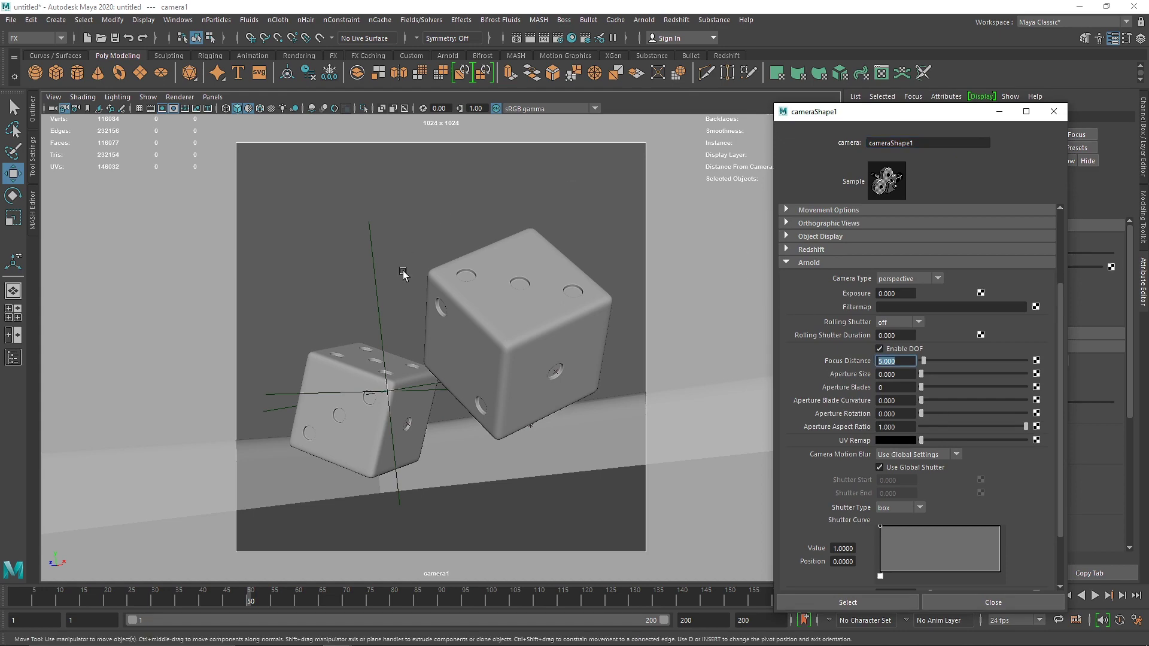
pyautogui.click(379, 293)
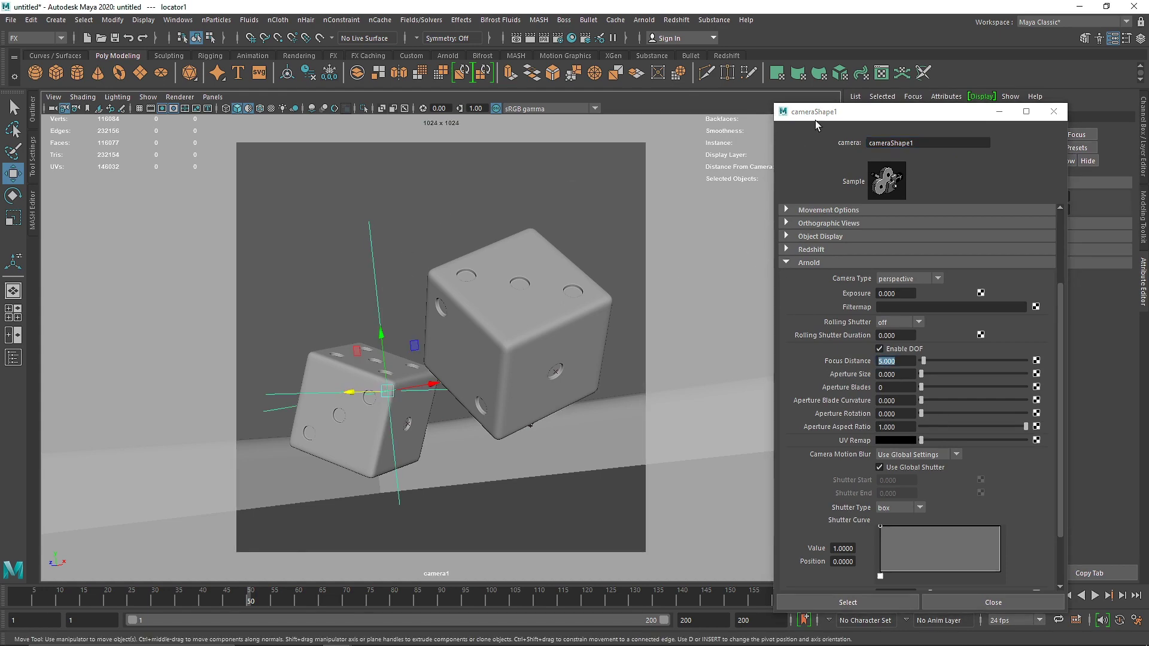
pyautogui.moveTo(815, 121); pyautogui.dragTo(876, 121)
pyautogui.write('7.873')
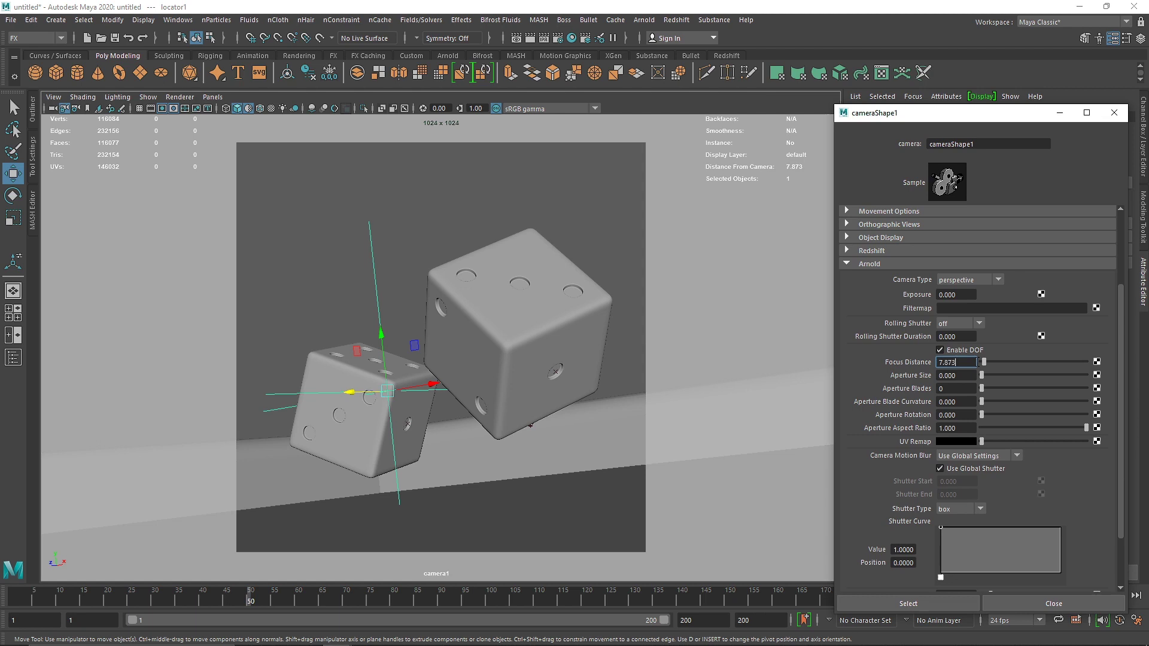
pyautogui.press('Return')
# Create a directional light, raise it above the larger-looking die and rotate it to about -28 degrees in X.
pyautogui.click(445, 55)
pyautogui.click(301, 56)
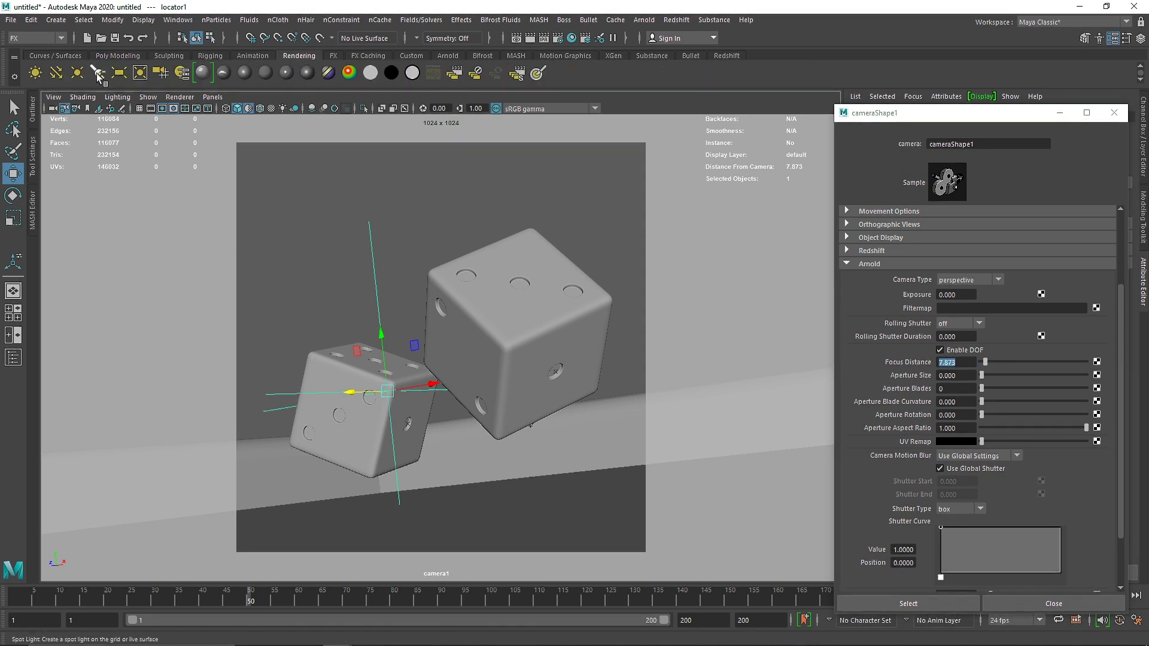
pyautogui.click(57, 73)
pyautogui.moveTo(508, 417); pyautogui.dragTo(481, 221)
pyautogui.press('e')
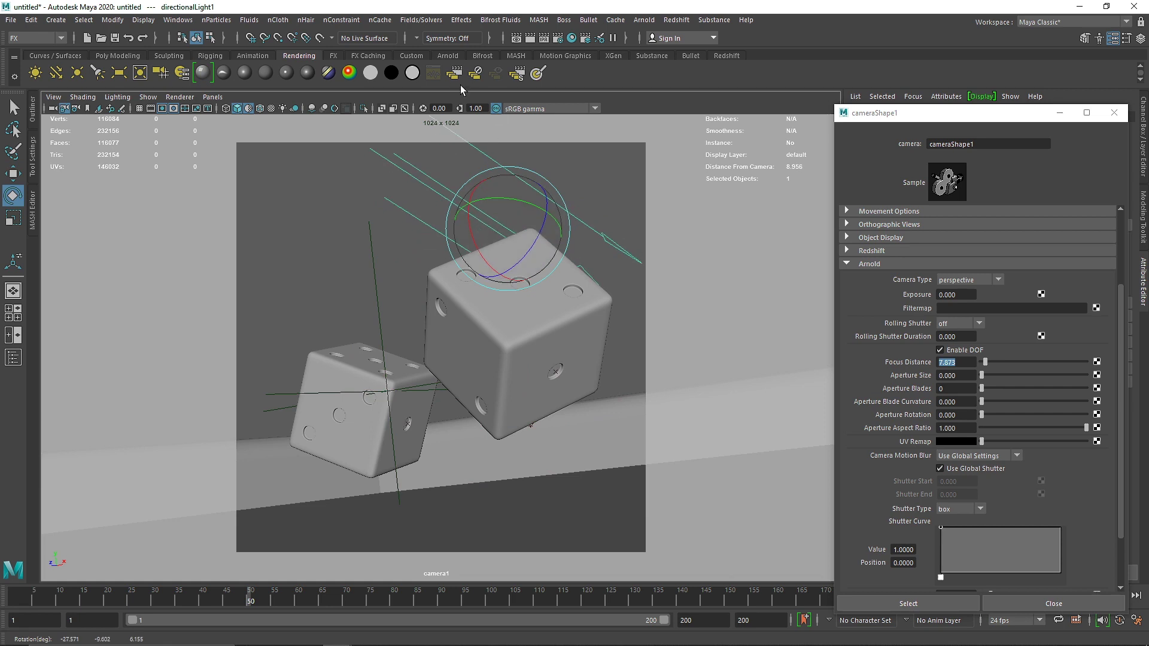
# Start an Arnold render of the camera shot beside a narrower viewport, and add a skydome light.
pyautogui.click(454, 55)
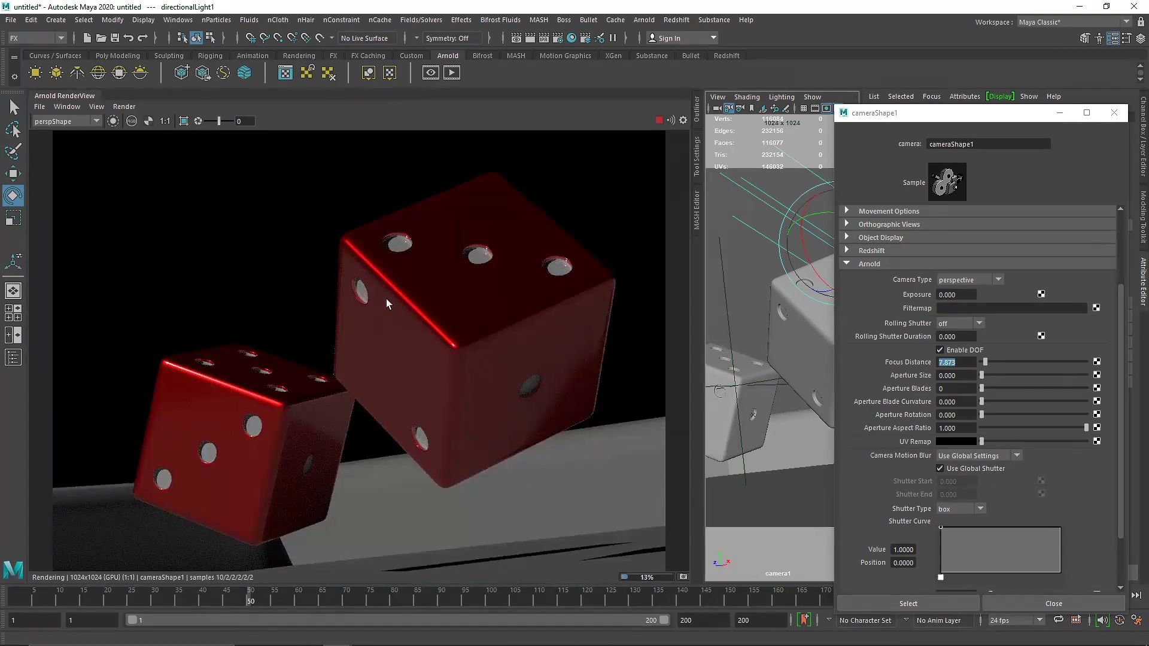
pyautogui.scroll(-2, 447, 322)
pyautogui.moveTo(691, 293); pyautogui.dragTo(555, 290)
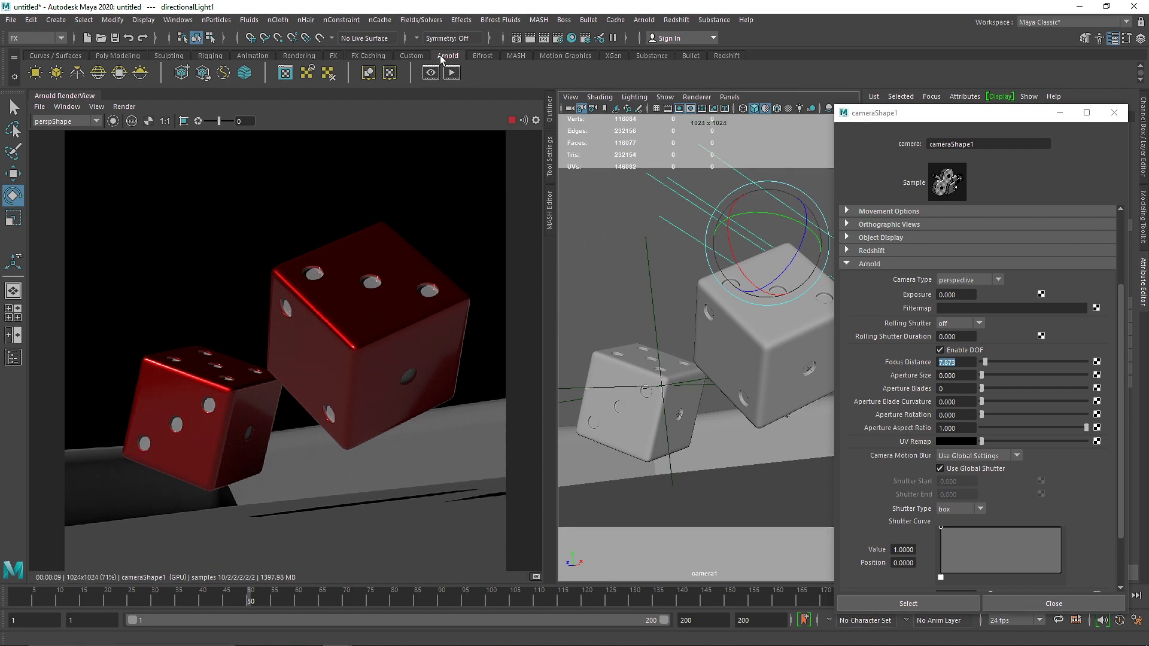
pyautogui.click(119, 73)
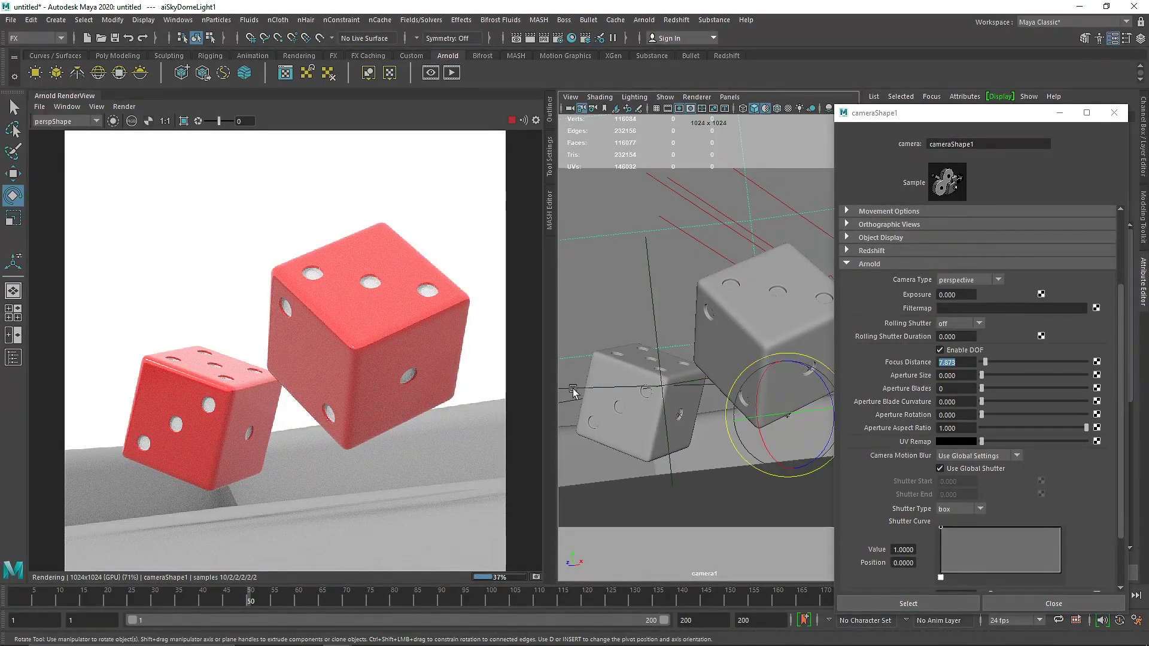
# Set the camera's Arnold Aperture Size to 0.1 and close the floating attribute window.
pyautogui.press('Tab')
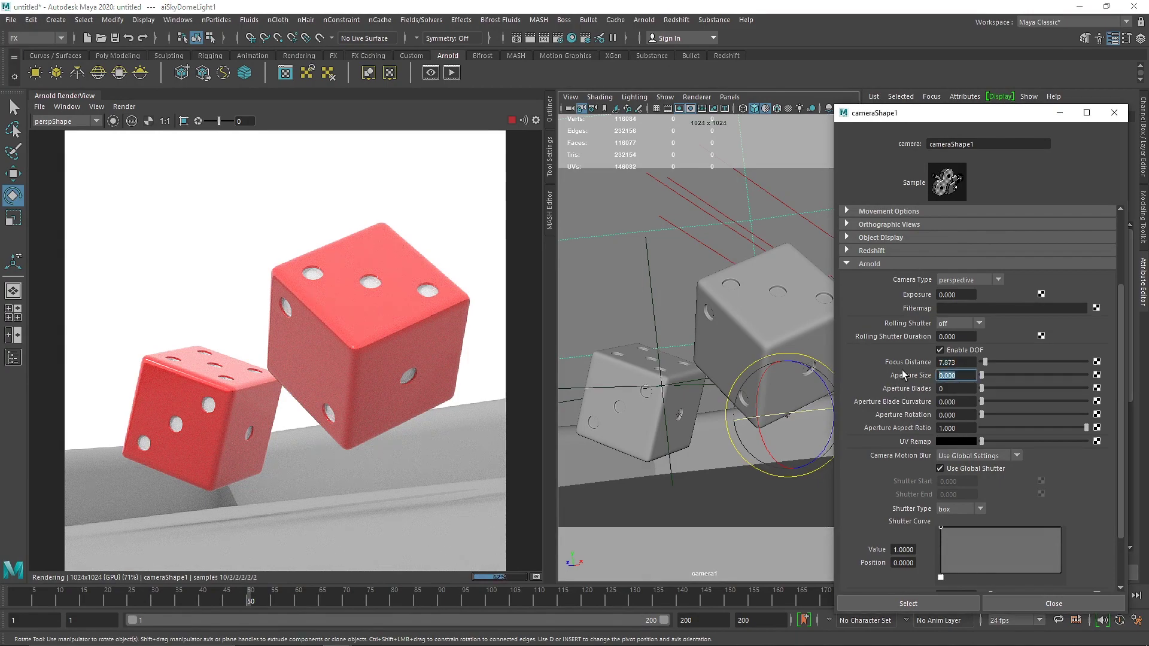
pyautogui.write('.1')
pyautogui.press('Return')
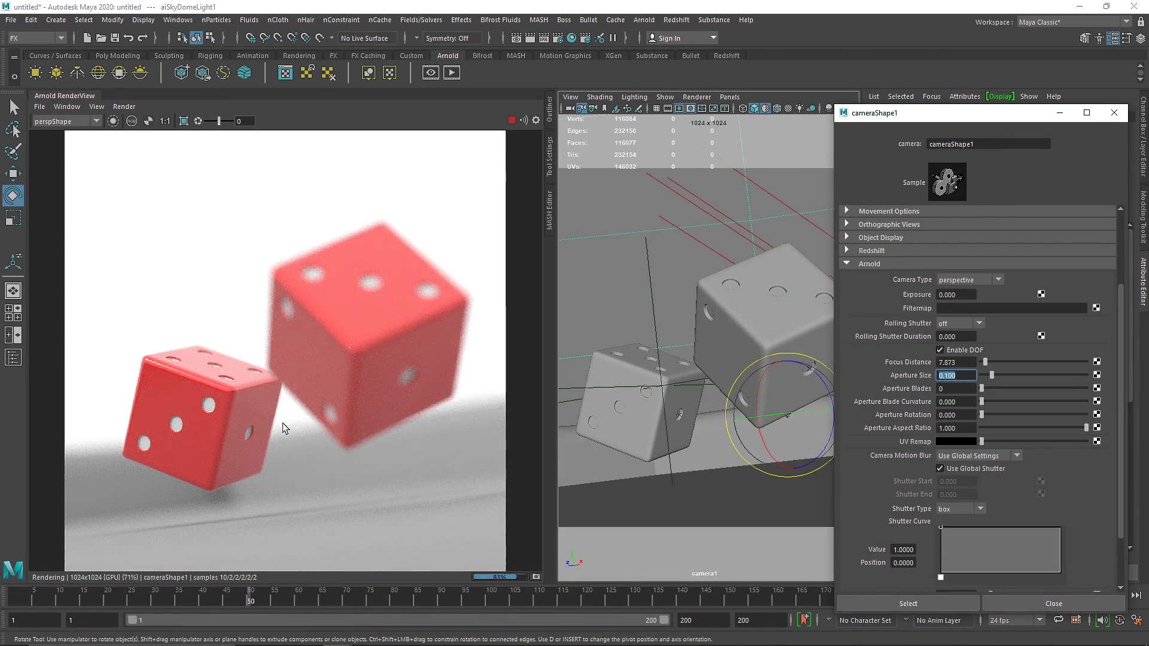
pyautogui.click(1113, 113)
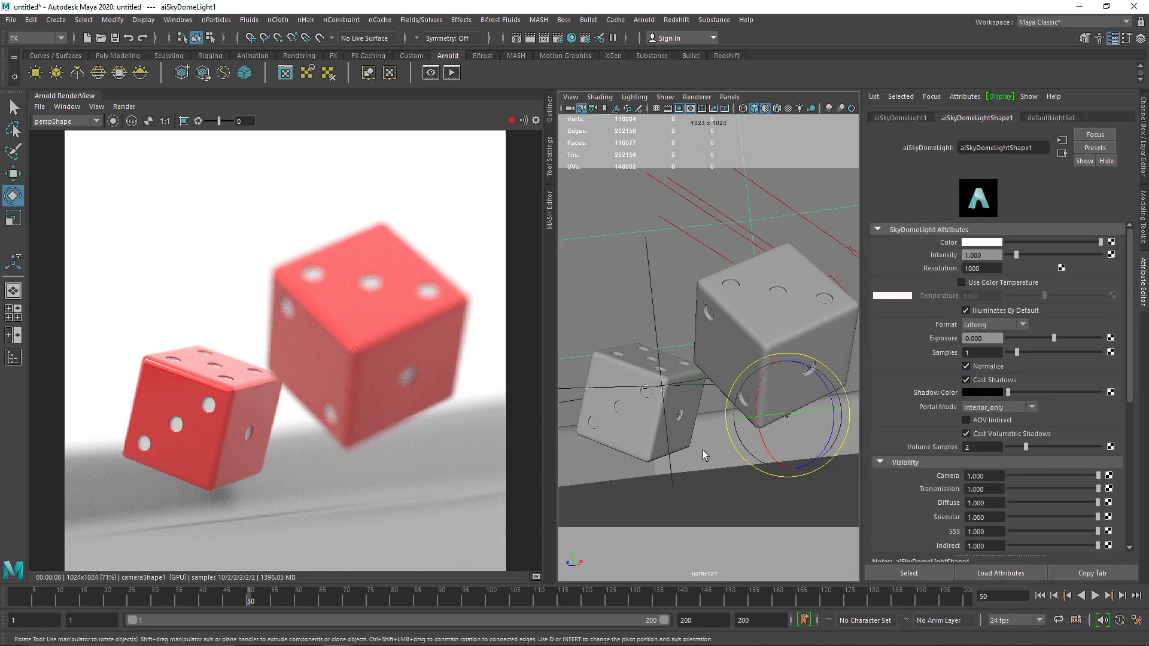
# Set the frame/animation extension to name.#.ext in the render settings.
pyautogui.click(555, 41)
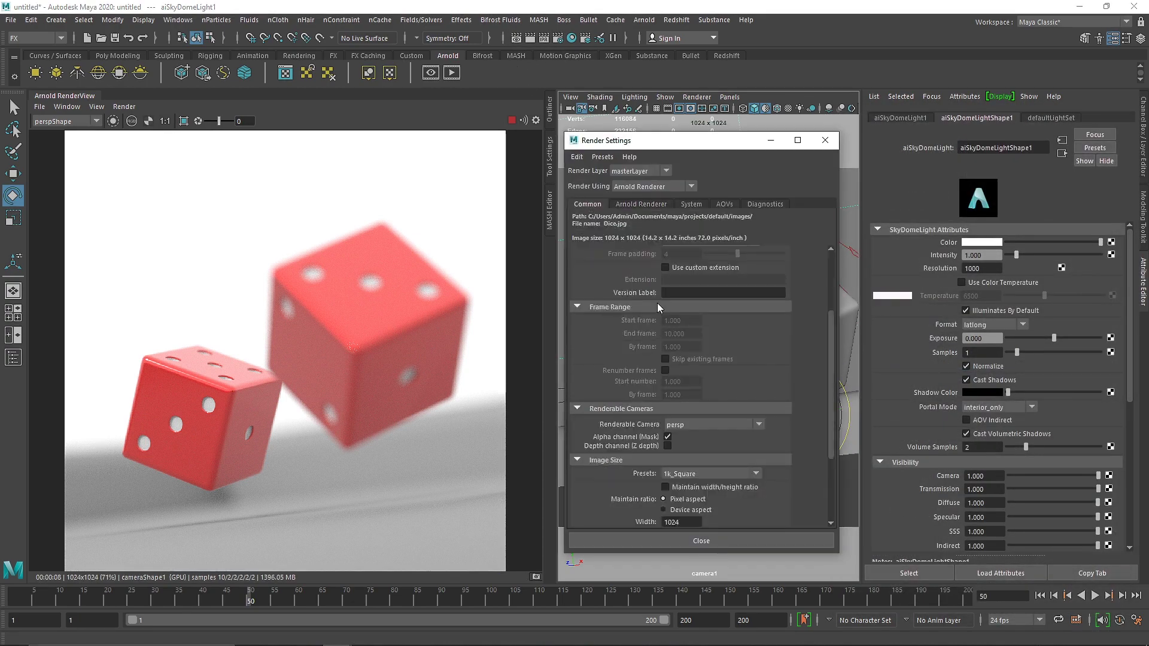
pyautogui.click(687, 350)
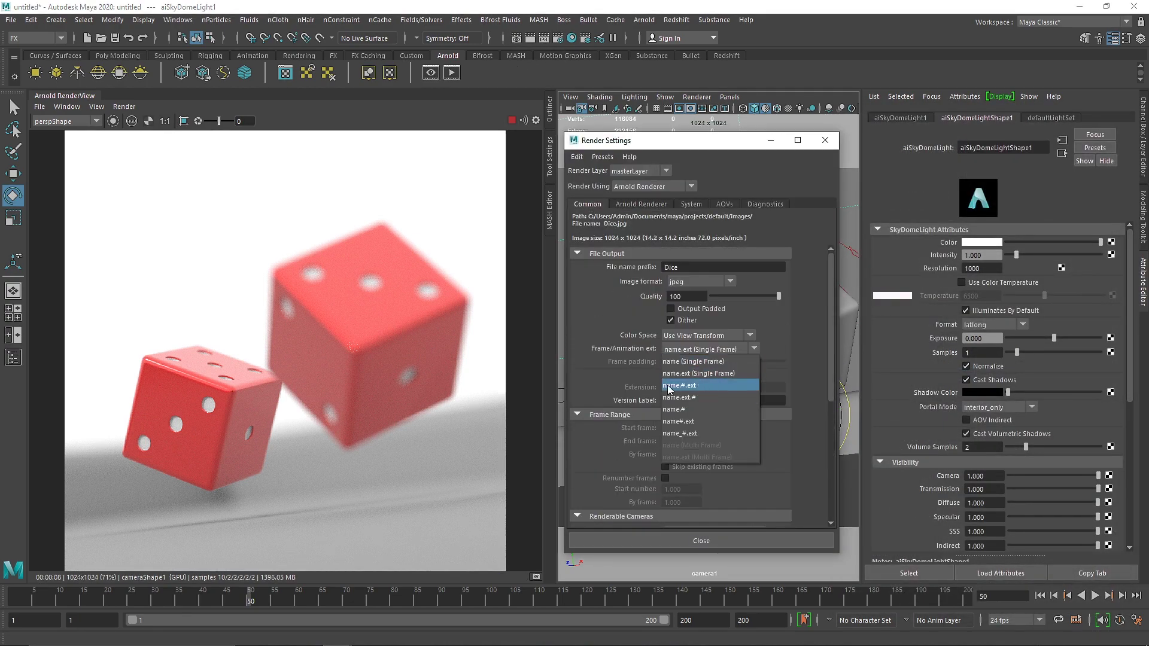
pyautogui.click(699, 385)
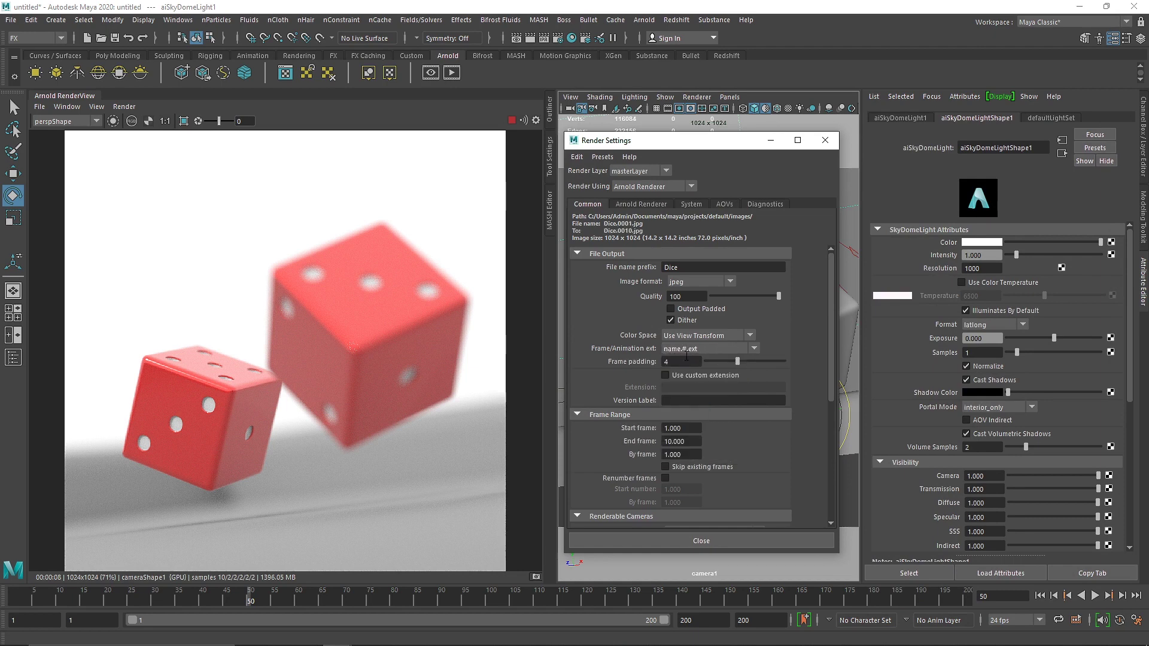
# Set the frame padding of the Dice output file names to 3.
pyautogui.moveTo(679, 362); pyautogui.dragTo(600, 364)
pyautogui.write('3')
pyautogui.press('Return')
# Set the end frame of the render frame range to 50 and close the render settings.
pyautogui.click(698, 442)
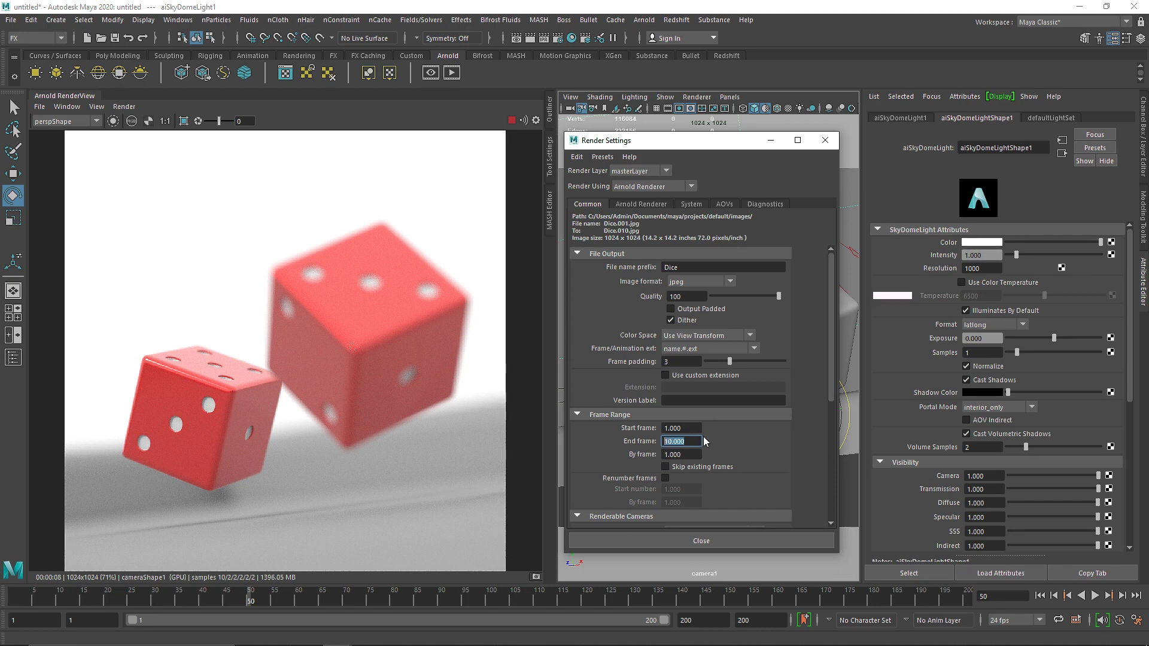
pyautogui.write('200')
pyautogui.press('BackSpace')
pyautogui.press('BackSpace')
pyautogui.press('BackSpace')
pyautogui.write('50')
pyautogui.press('Return')
pyautogui.click(724, 350)
pyautogui.click(742, 417)
pyautogui.click(723, 542)
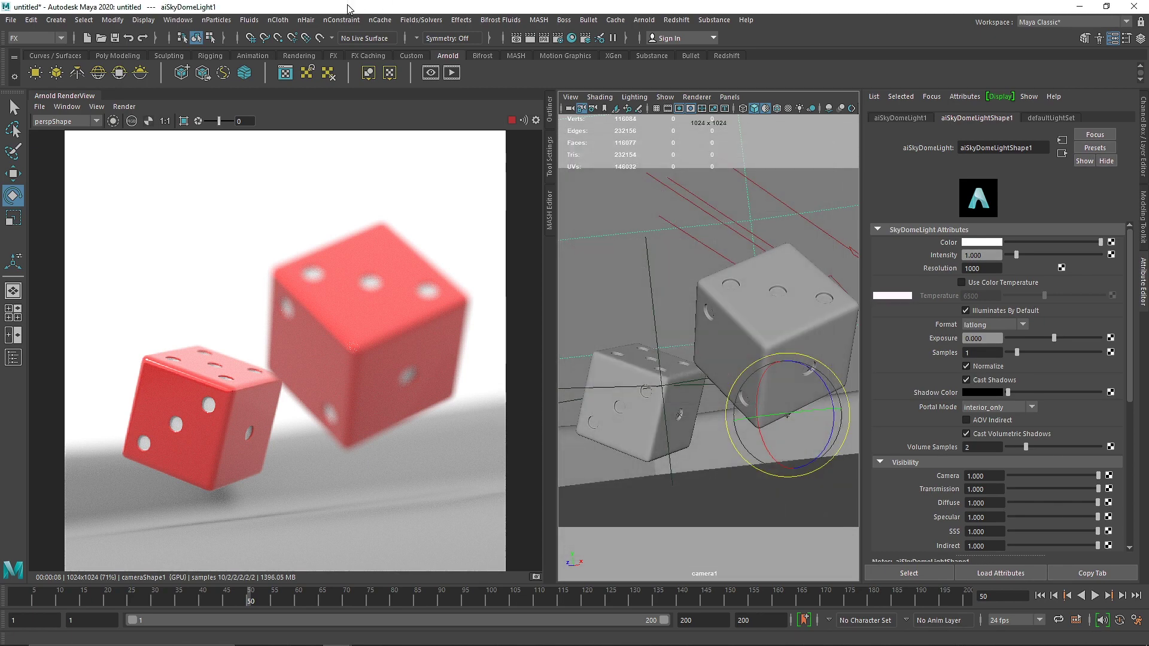
# Switch to the Rendering menu set, examine the Render Sequence options including the alternate output file location, and close them without rendering.
pyautogui.click(45, 37)
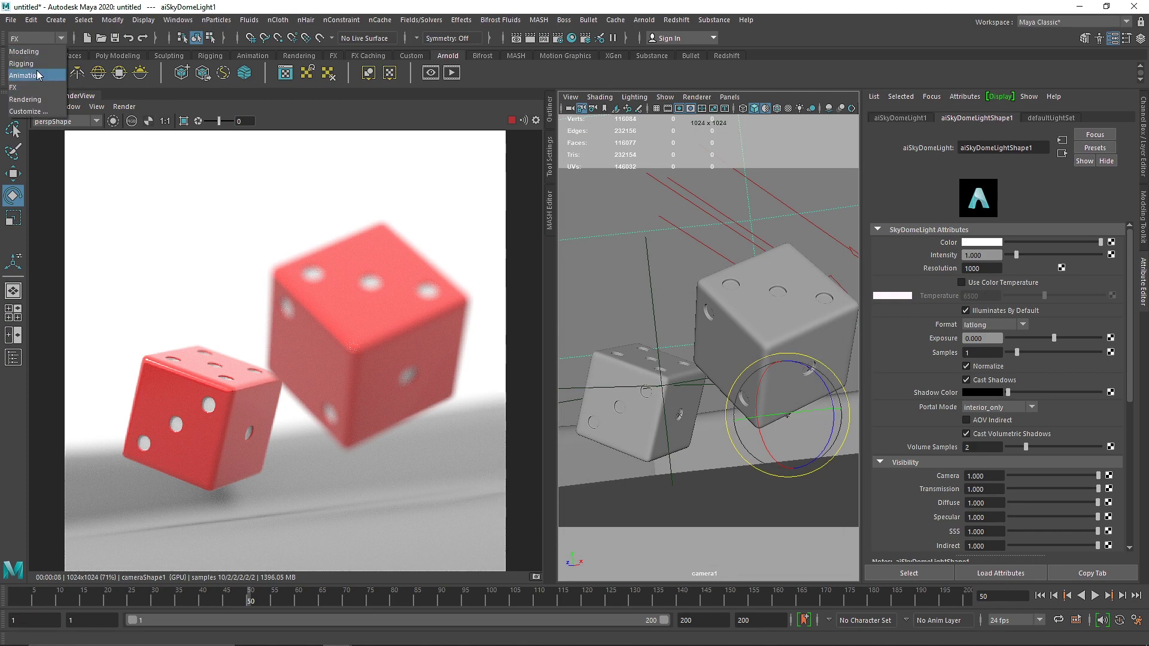
pyautogui.click(36, 100)
pyautogui.click(317, 20)
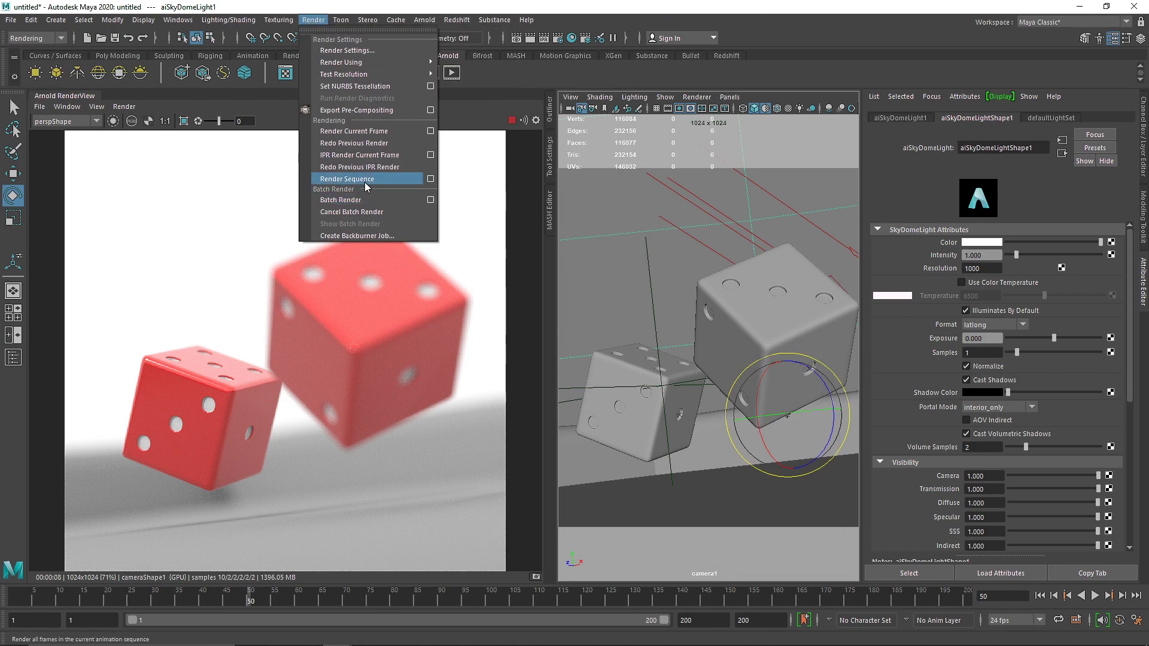
pyautogui.click(430, 179)
pyautogui.click(738, 259)
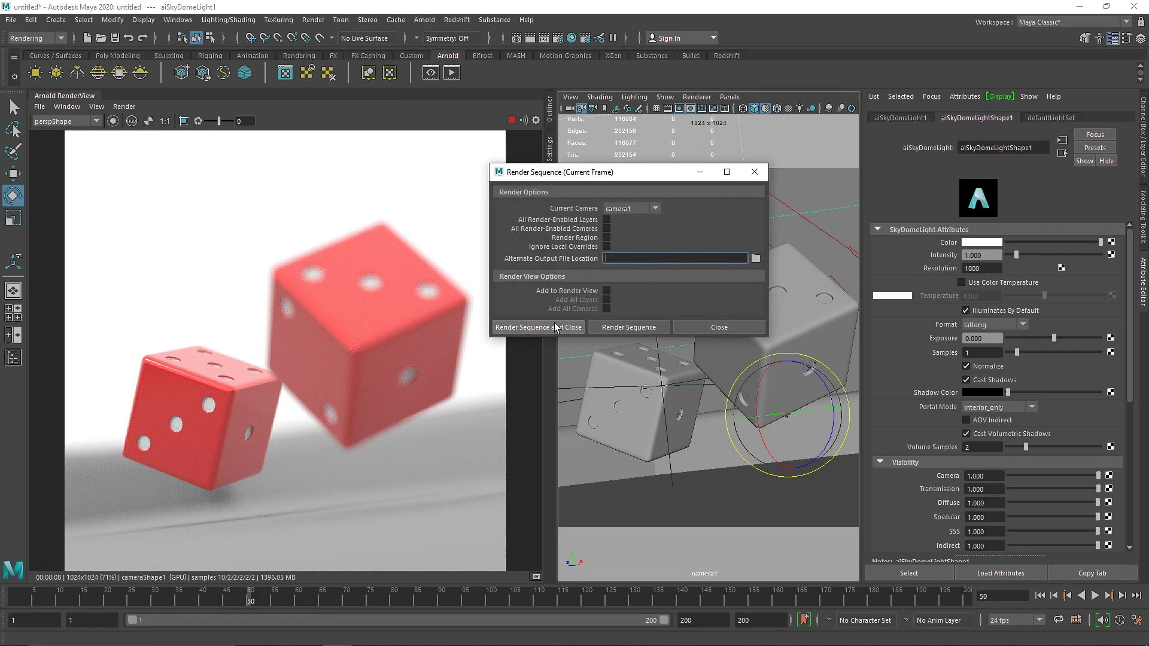
pyautogui.click(724, 328)
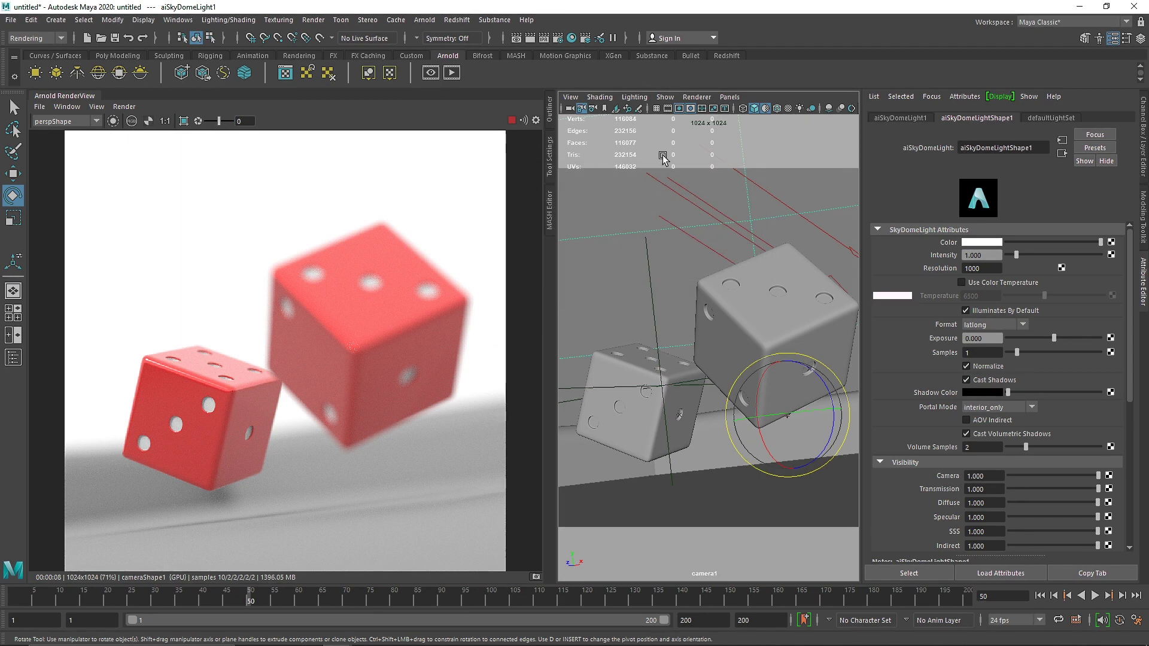